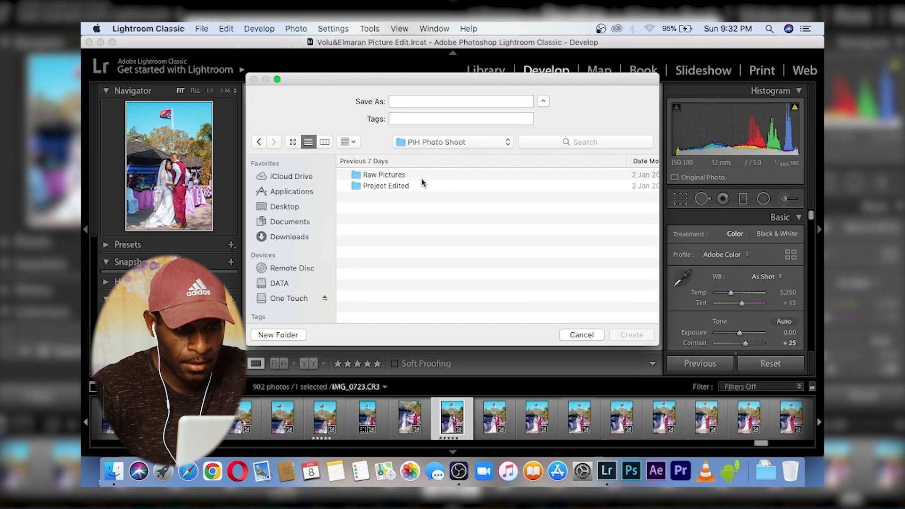
- Create a new folder named Tutorial inside the Edits folder of Project Edited for the new catalog
double_click(405, 186)
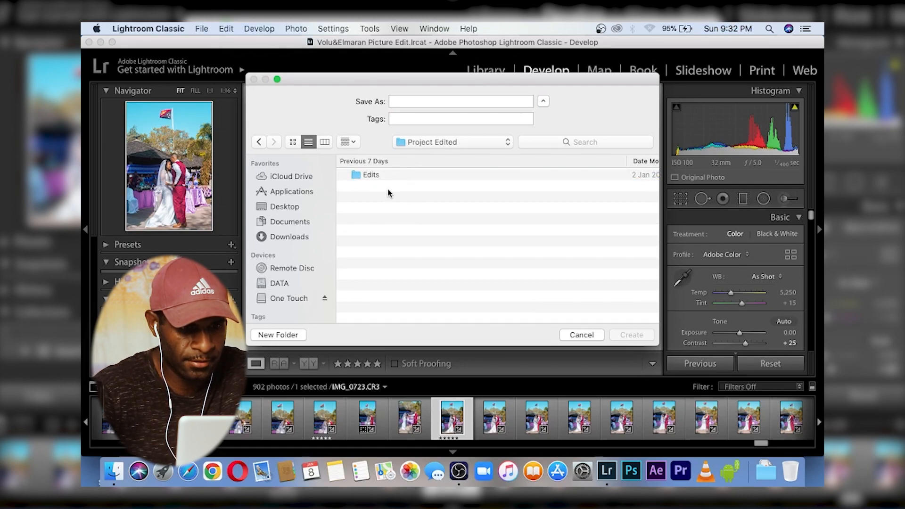
double_click(394, 176)
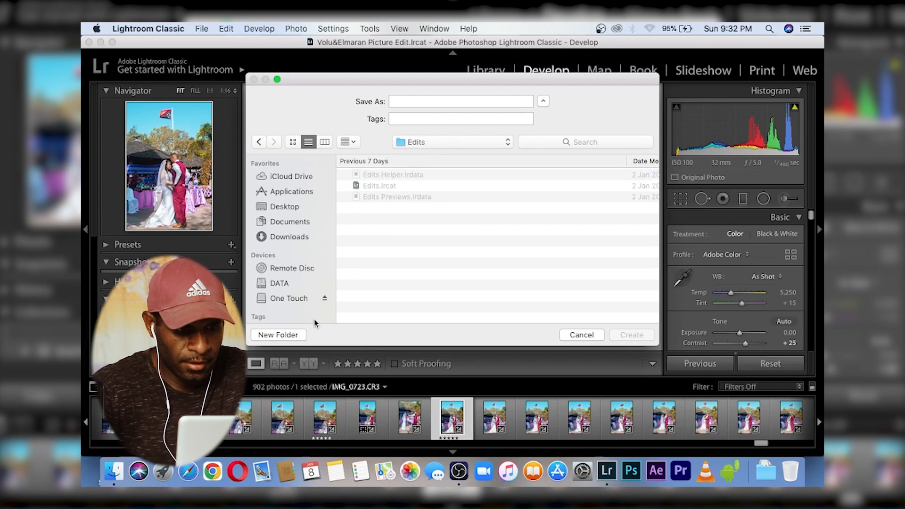
left_click(295, 336)
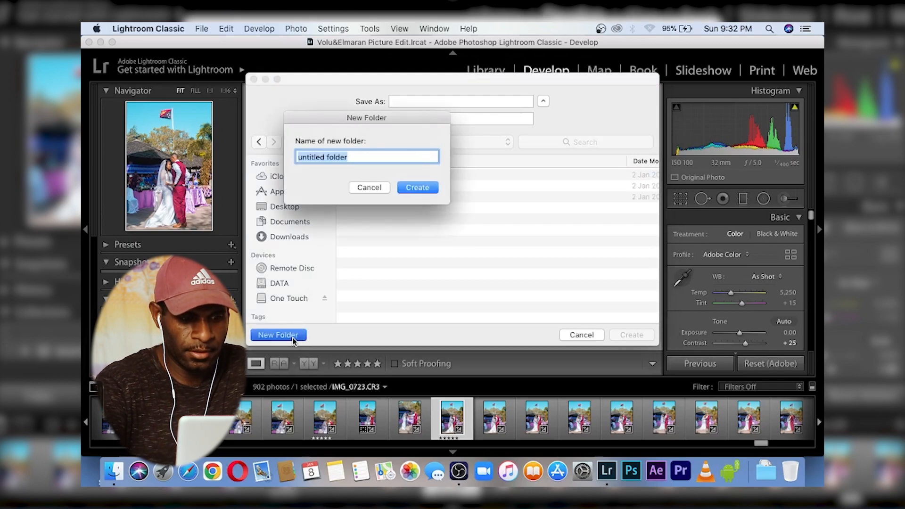
type("Tu")
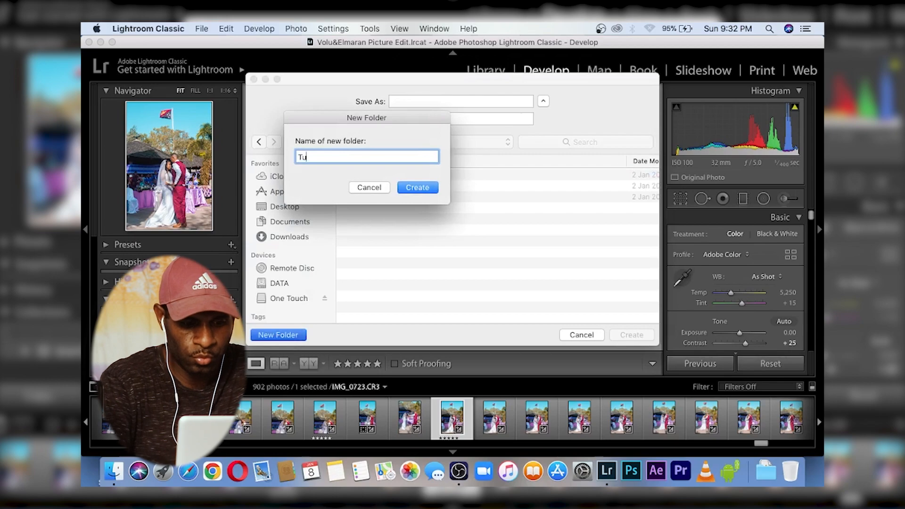
type("torial")
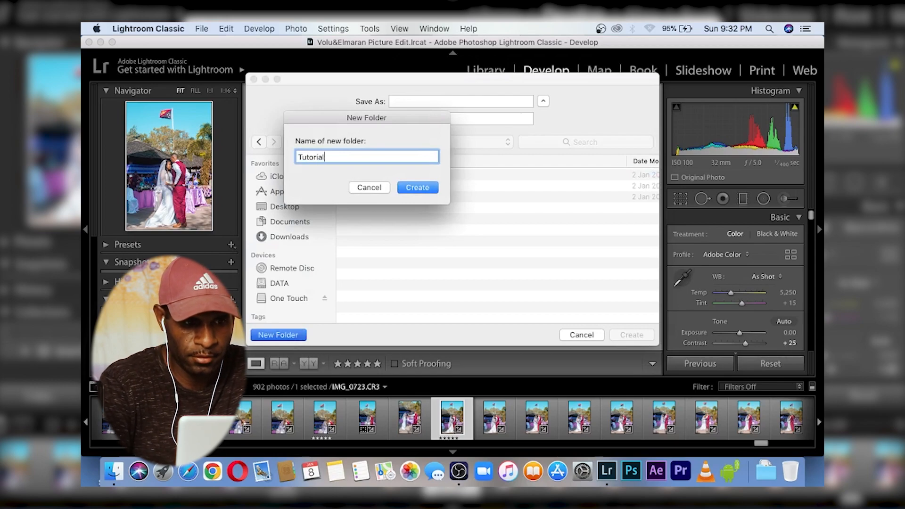
key("Return")
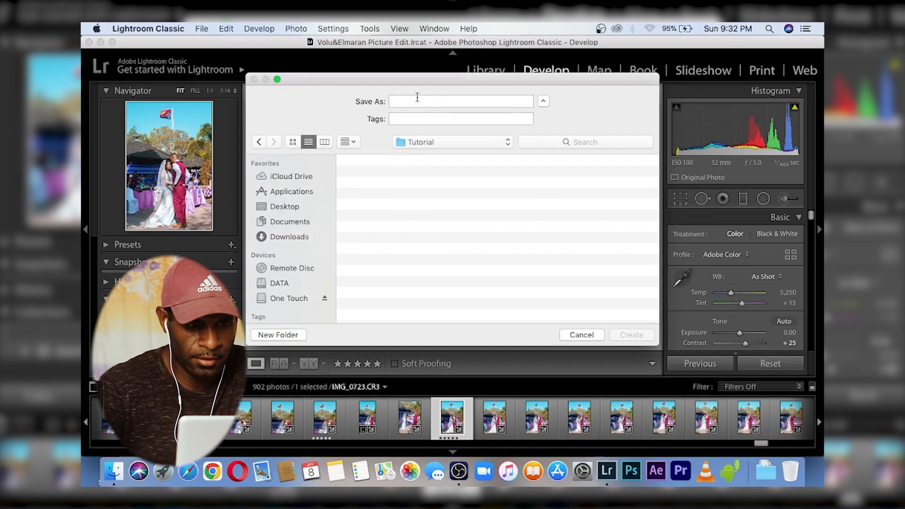
- Name the new catalog "Tutorial #1" and create it in the Tutorial folder
left_click(417, 97)
type("Tut")
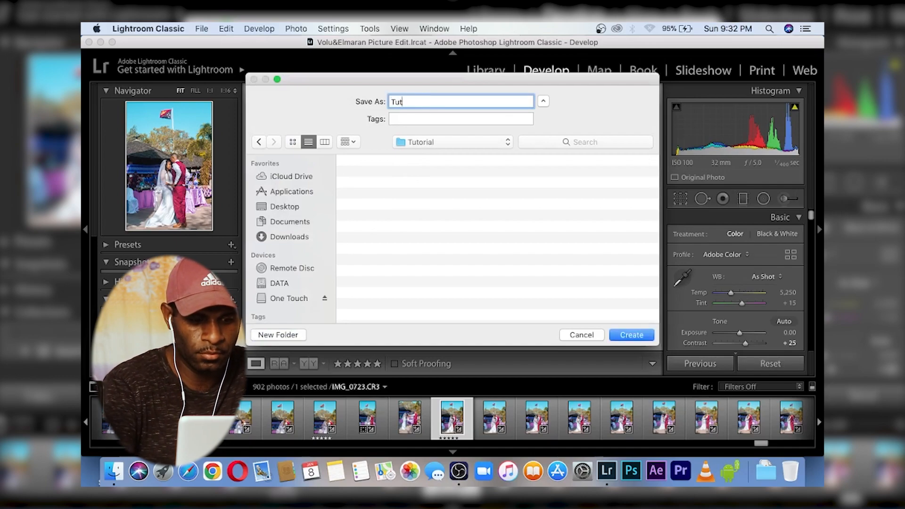
type("orial ")
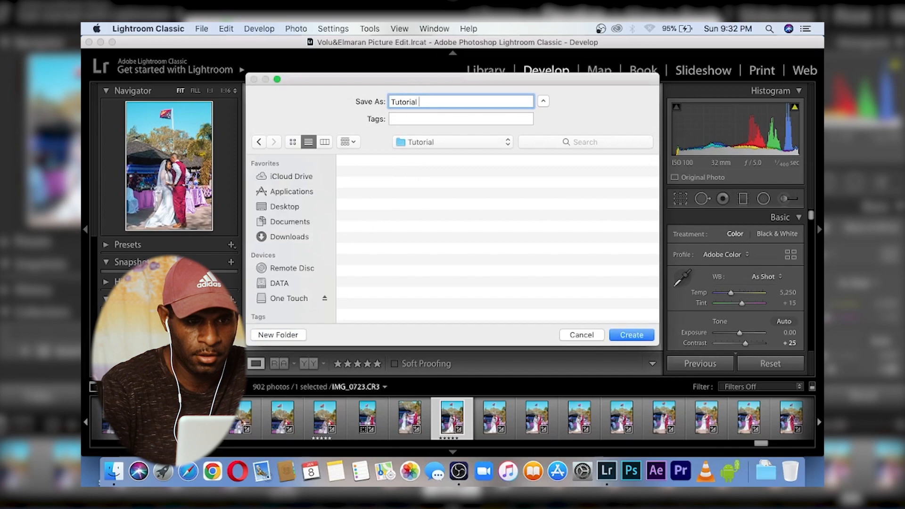
type("#")
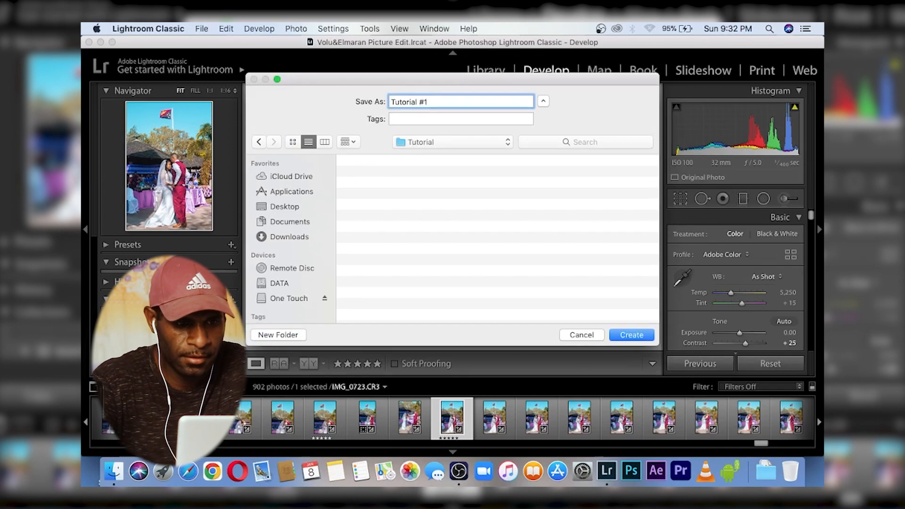
type("1")
key("Return")
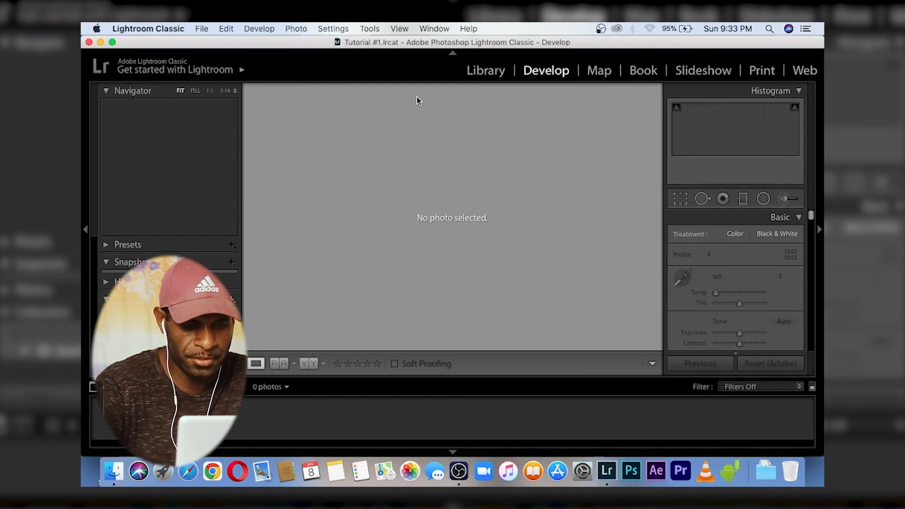
- Start a photo import and choose the Raw Pictures folder in PIH Photo Shoot on the DATA drive as source
key("super+shift+i")
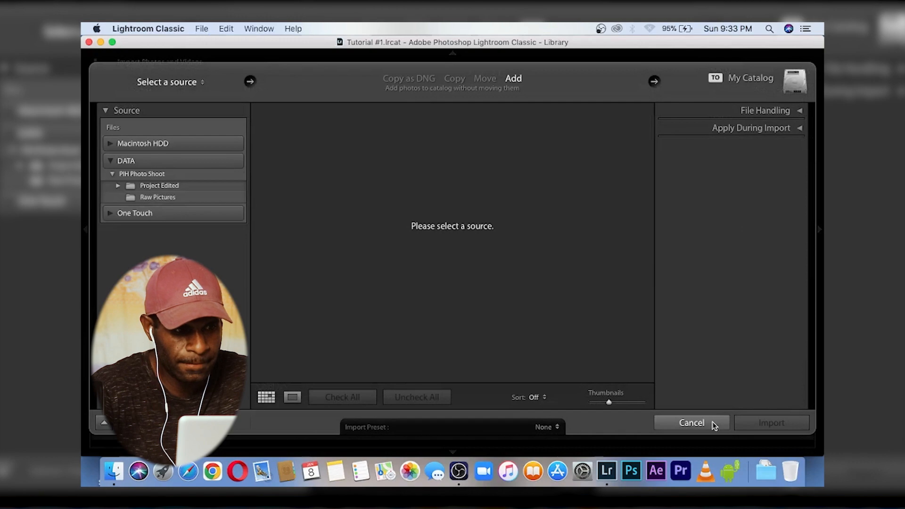
left_click(691, 423)
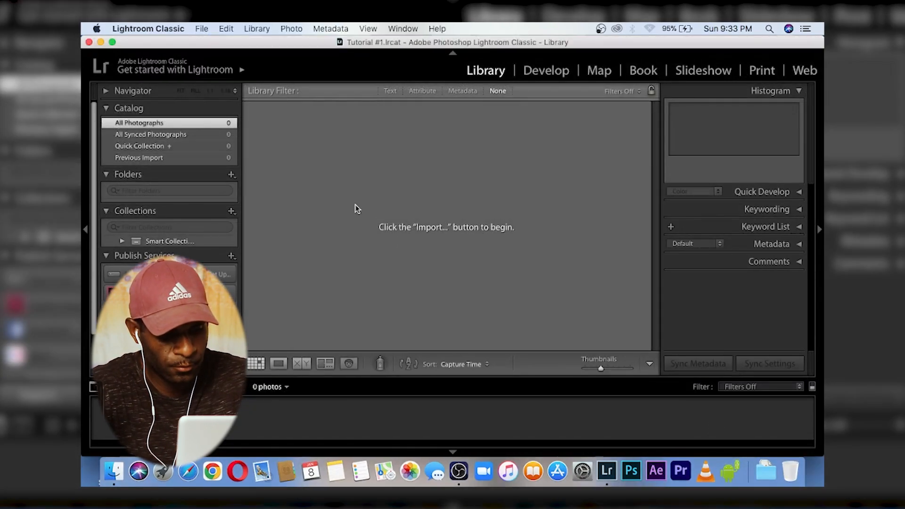
key("super+shift+i")
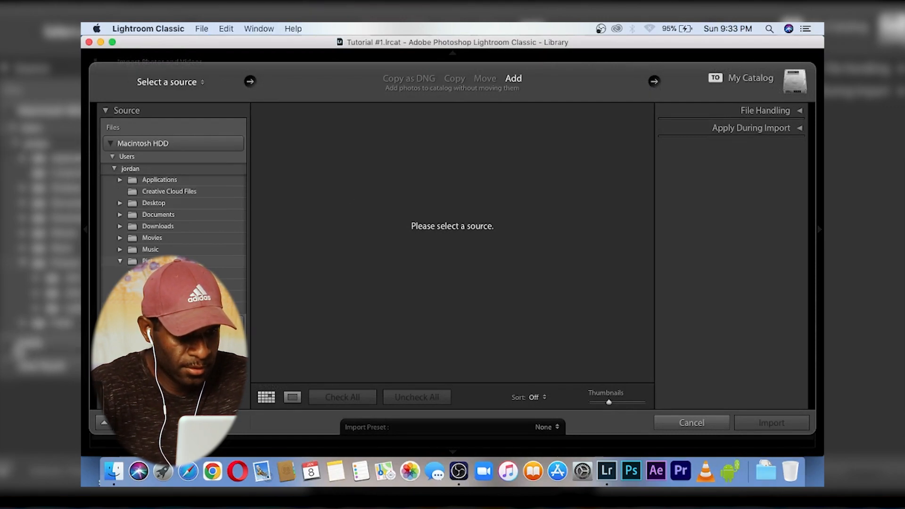
left_click(110, 322)
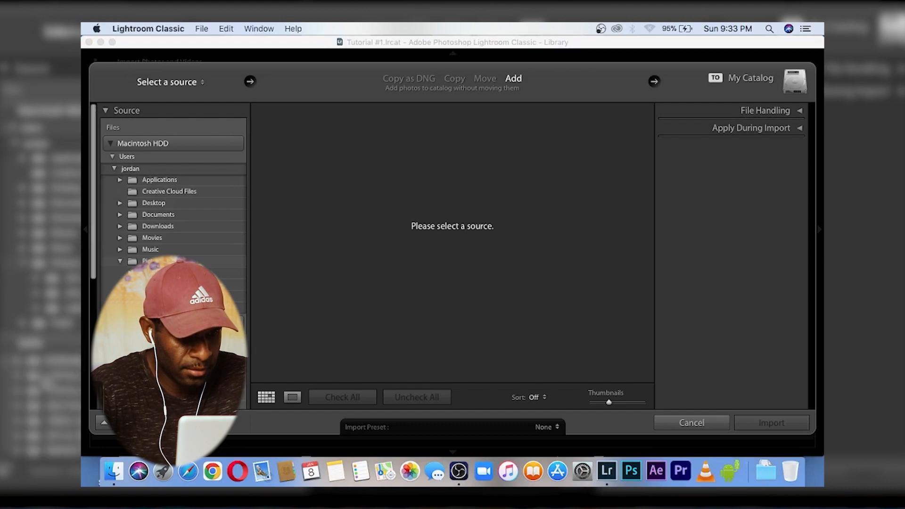
scroll(174, 189, "down", 4)
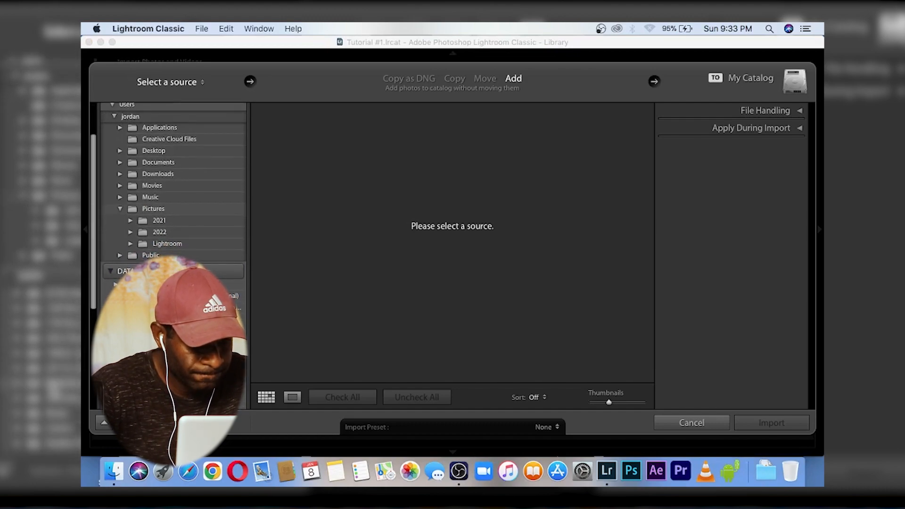
scroll(173, 189, "down", 7)
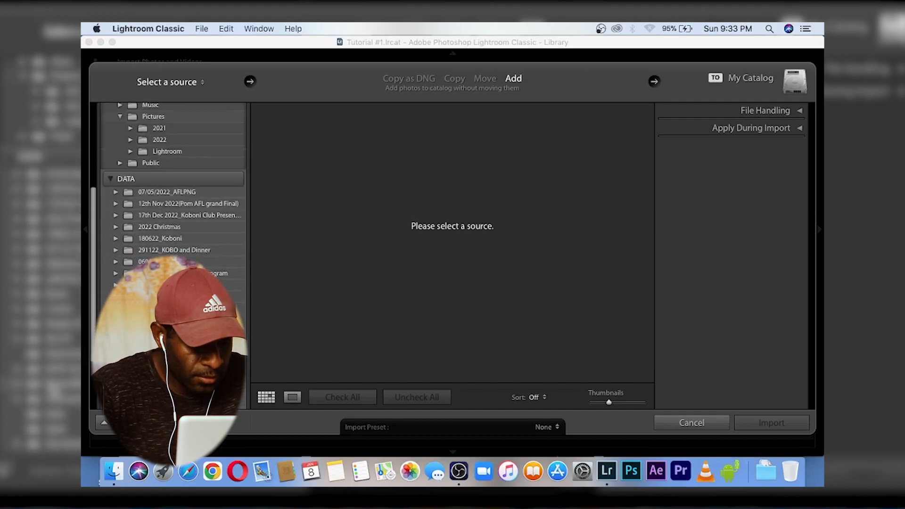
scroll(173, 188, "down", 6)
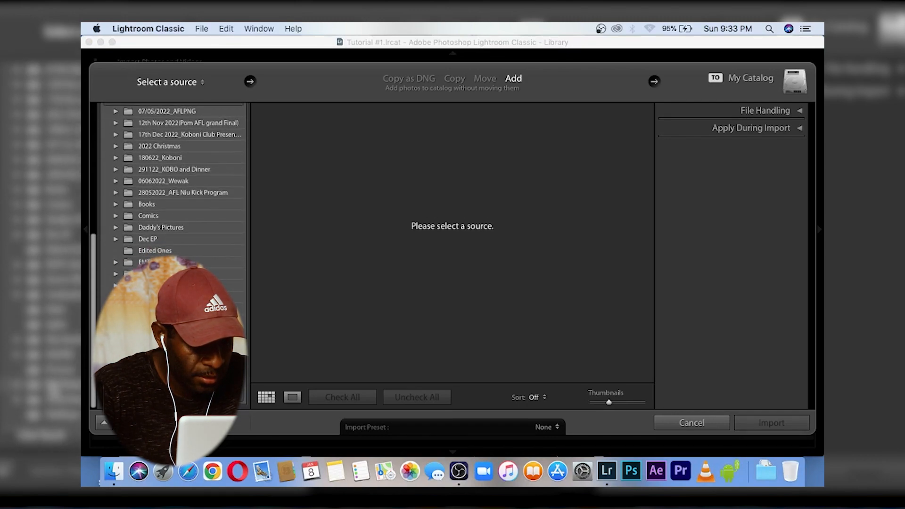
left_click(246, 355)
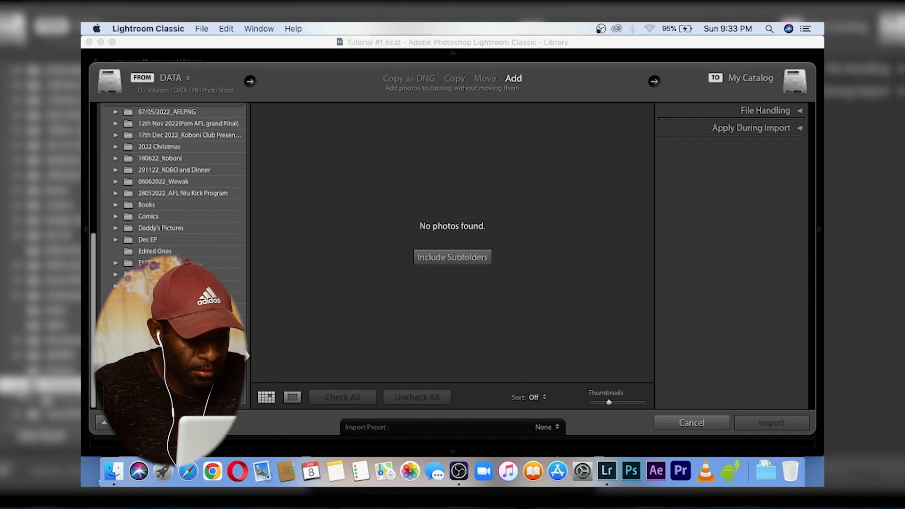
scroll(244, 339, "down", 2)
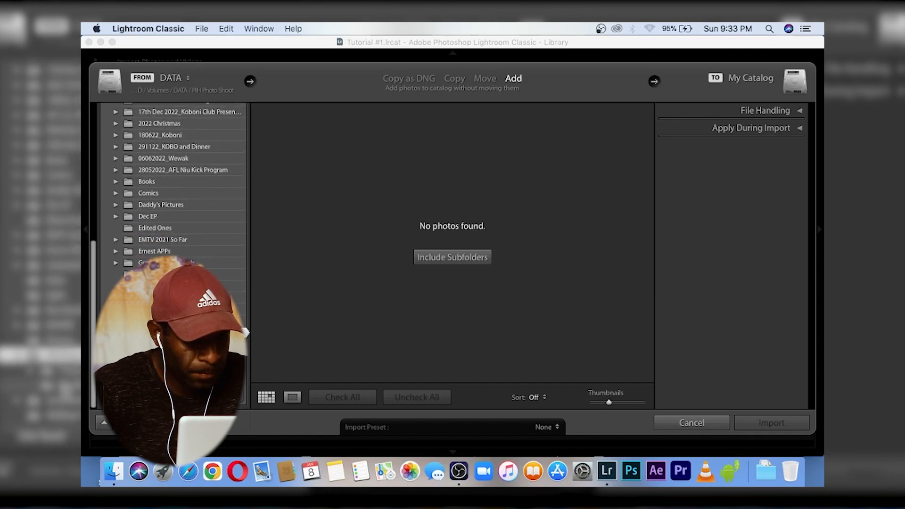
left_click(245, 332)
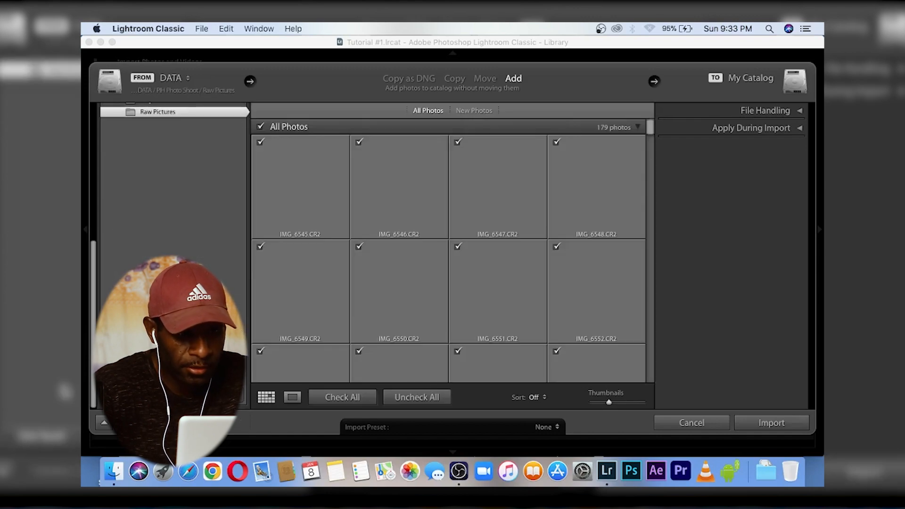
- Look through the thumbnails of the Raw Pictures folder and import all its photos into the catalog
scroll(429, 332, "down", 10)
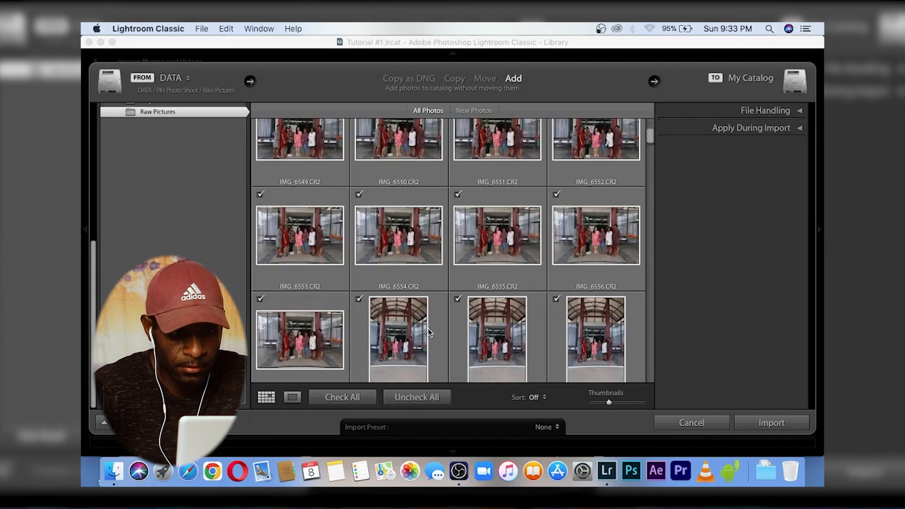
scroll(429, 332, "down", 20)
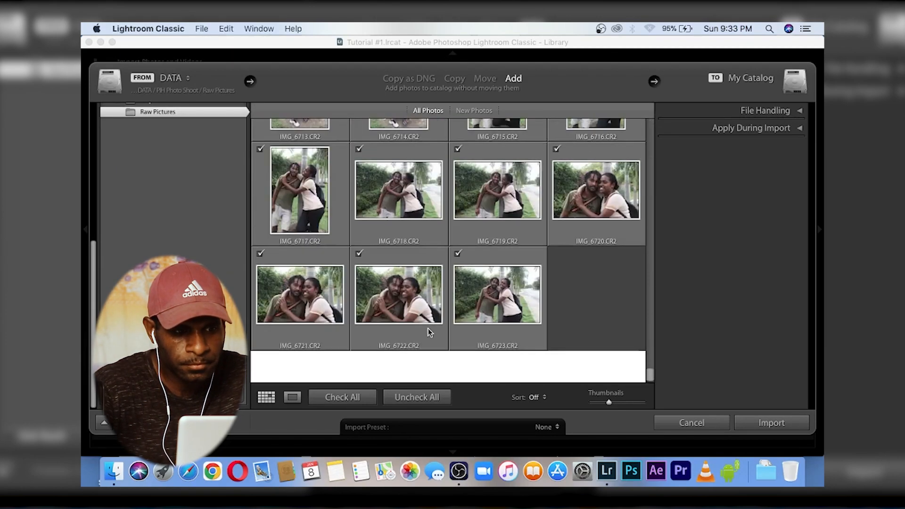
scroll(501, 231, "up", 20)
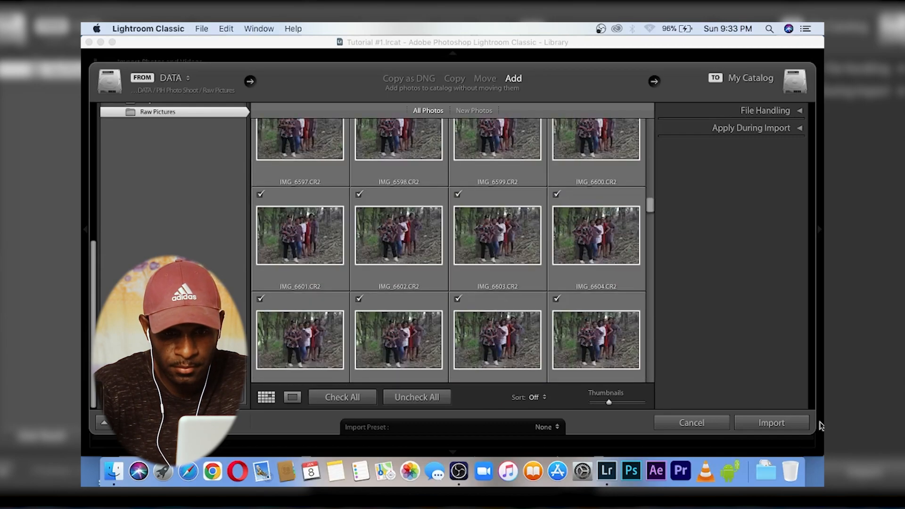
left_click(786, 424)
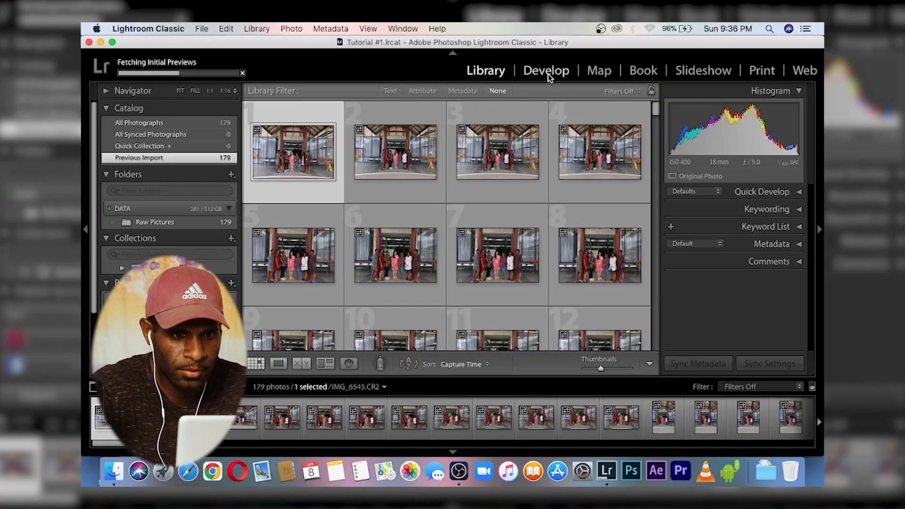
- Open the first imported photo, IMG_6545.CR2, in the Develop module and zoom in on the group of people
left_click(548, 72)
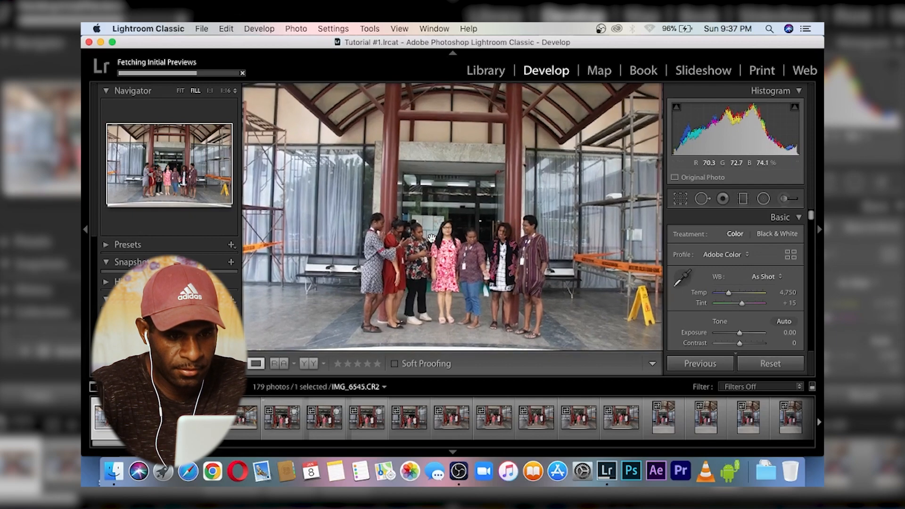
left_click(432, 238)
left_click(431, 238)
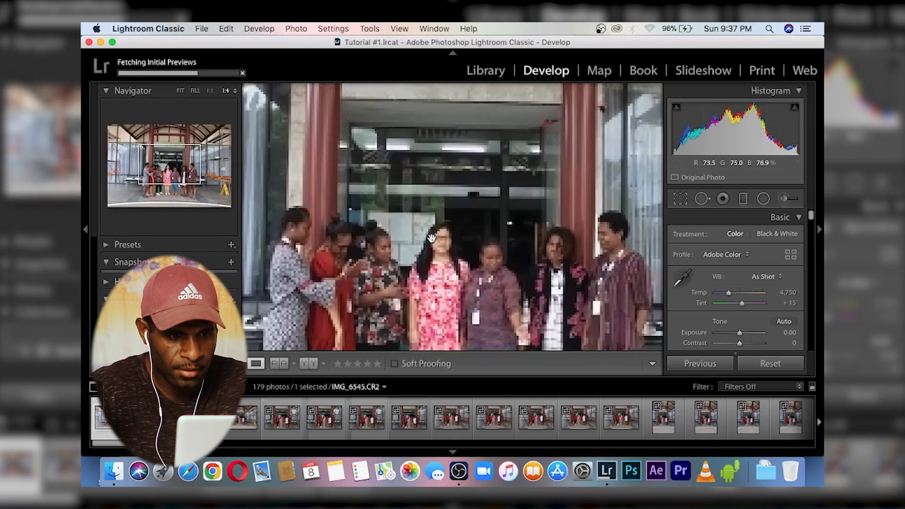
left_click_drag(431, 238, 449, 152)
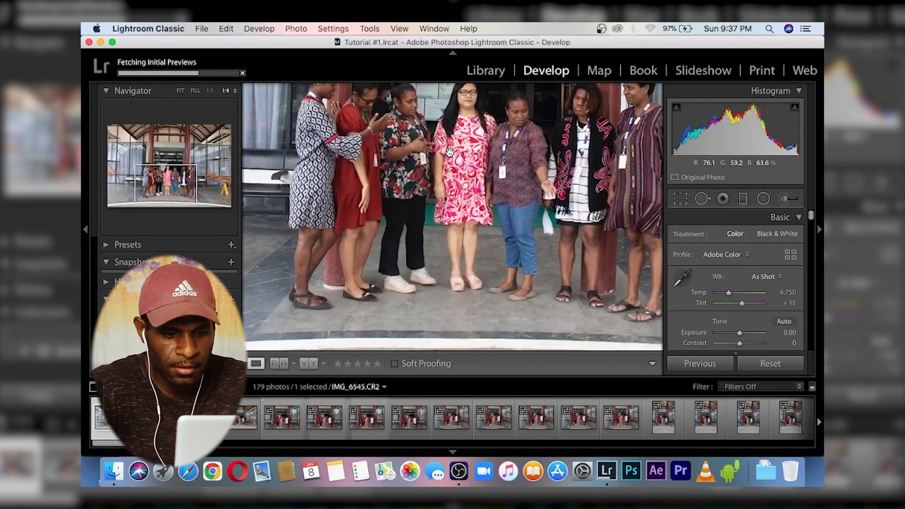
- Compare IMG_6545.CR2 at full view and close up, and delete this photo
key("super+minus")
key("super+minus")
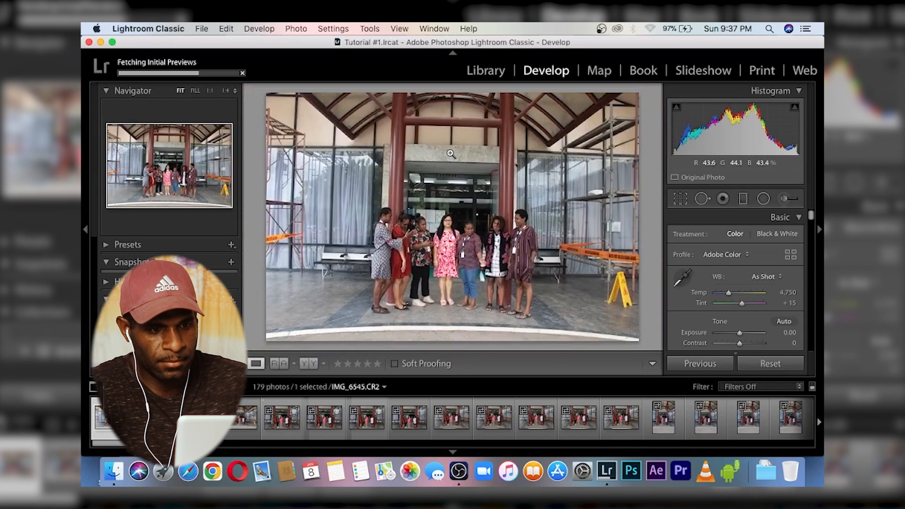
key("super+equal")
key("super+equal")
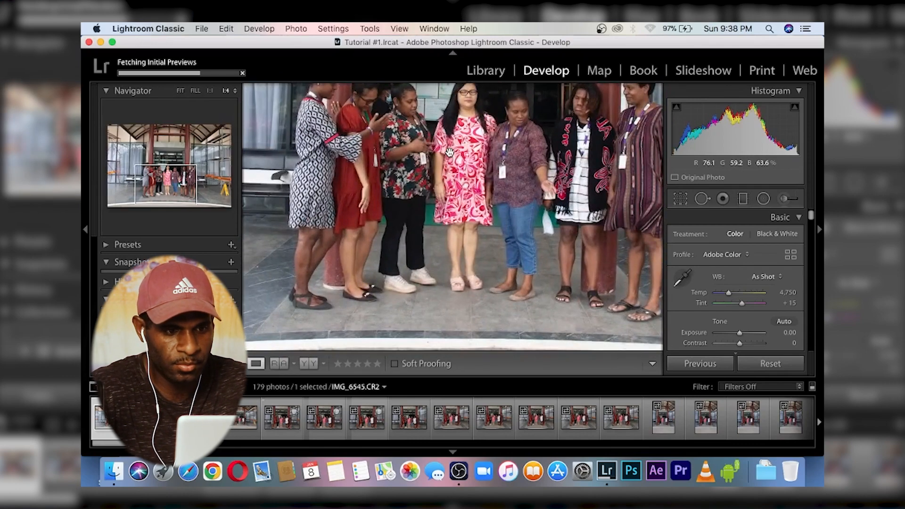
key("Delete")
key("Escape")
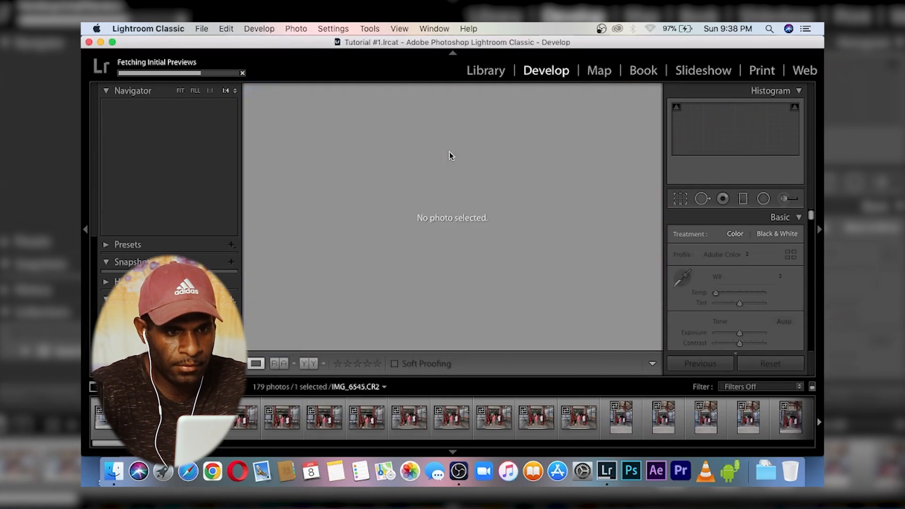
- Examine the people in IMG_6546.CR2 at full view and close up, and go on to IMG_6547.CR2
key("super+minus")
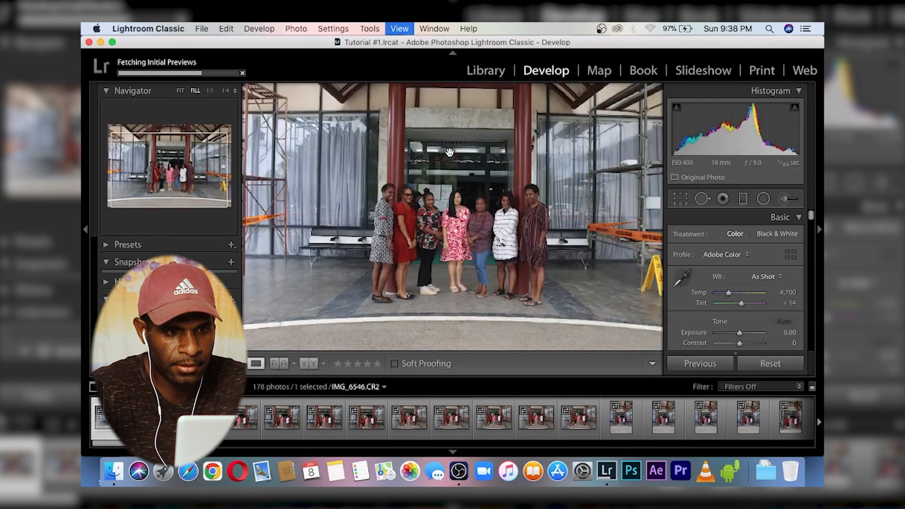
key("super+minus")
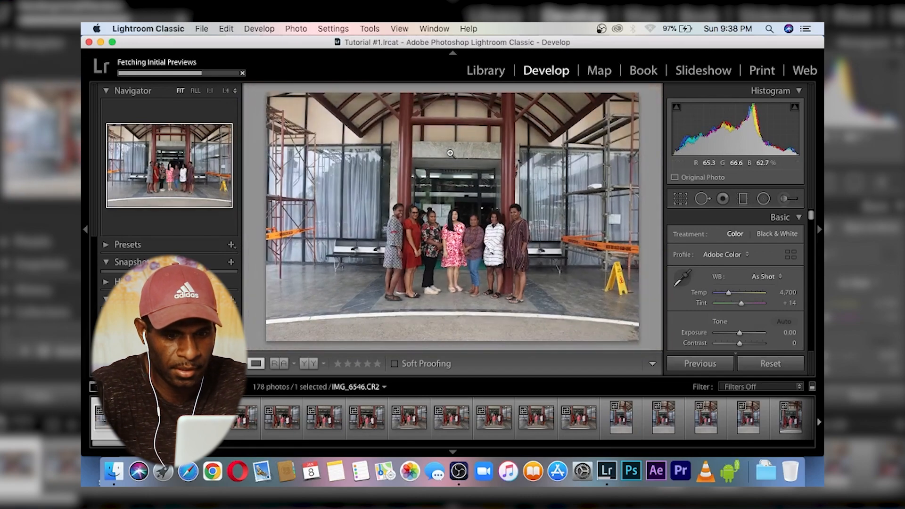
key("super+equal")
key("super+equal")
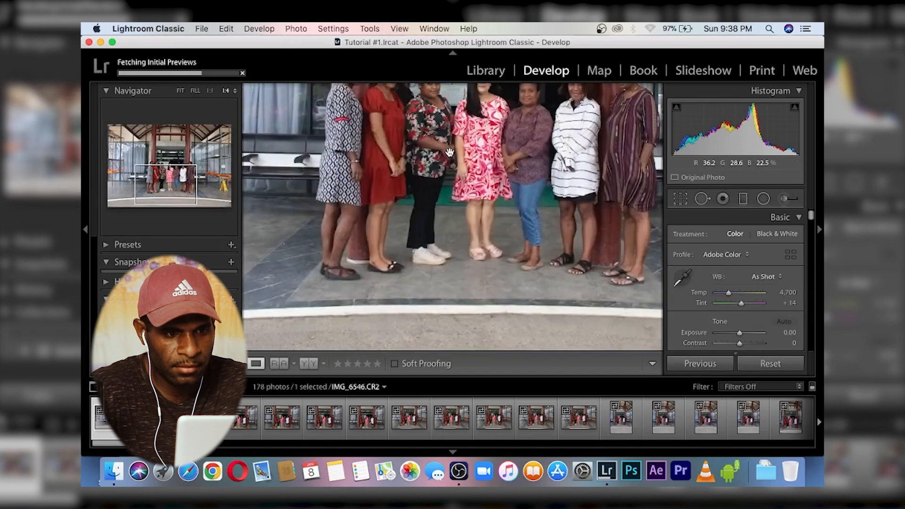
left_click_drag(456, 143, 418, 229)
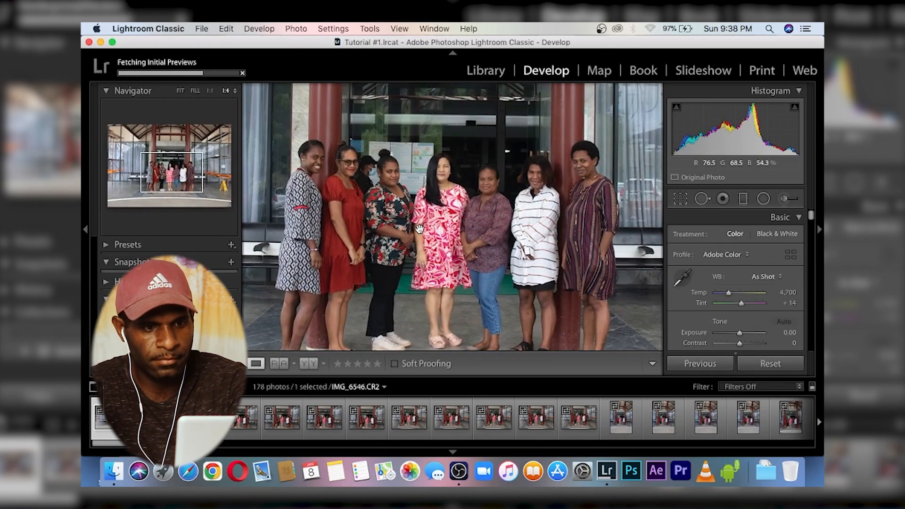
key("Right")
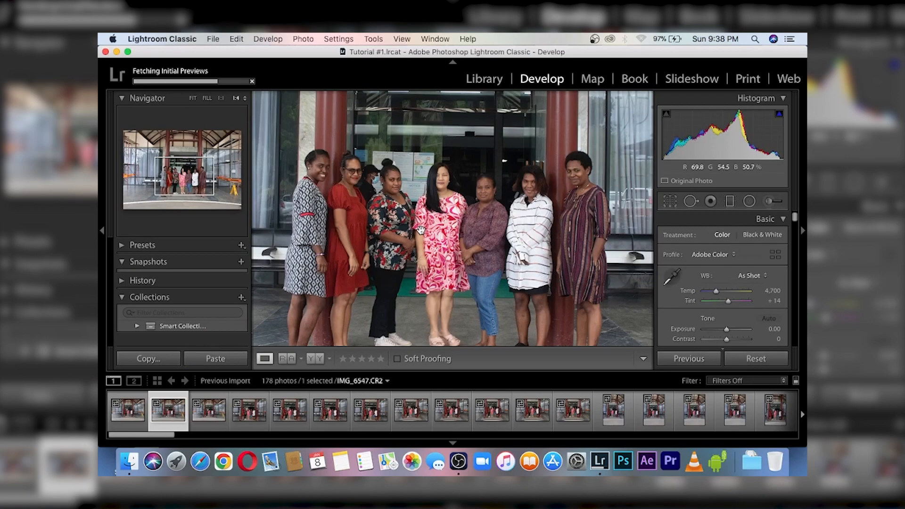
- Browse the landscape group shots in front of the building from IMG_6547.CR2 to IMG_6554.CR2
key("Right")
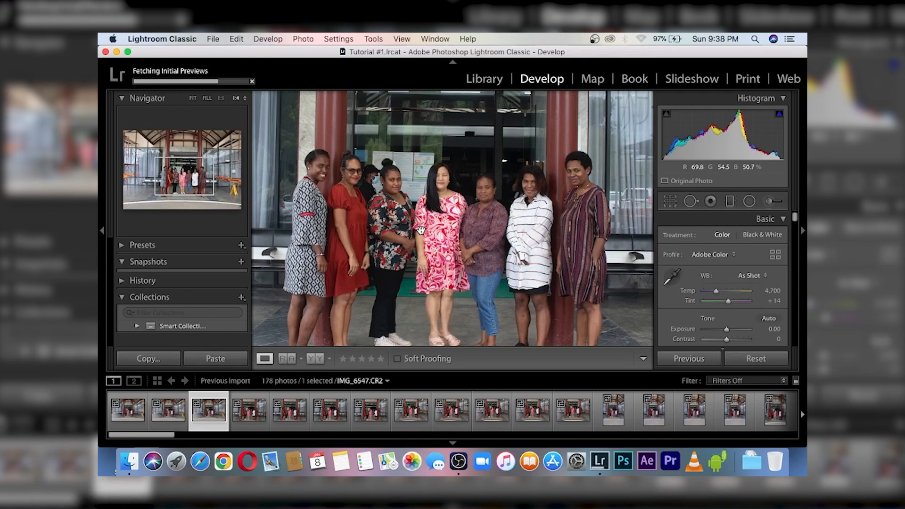
key("Right")
key("Right")
key("Right")
key("Right")
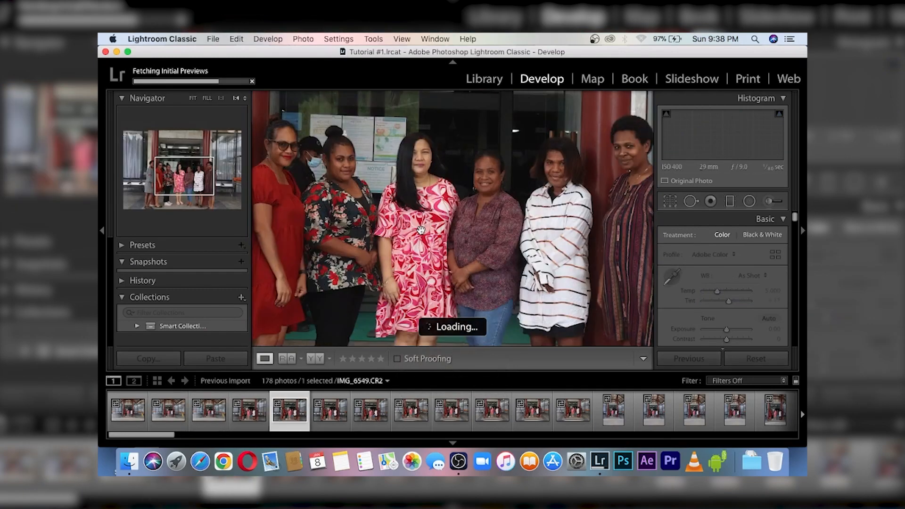
key("Right")
key("Right")
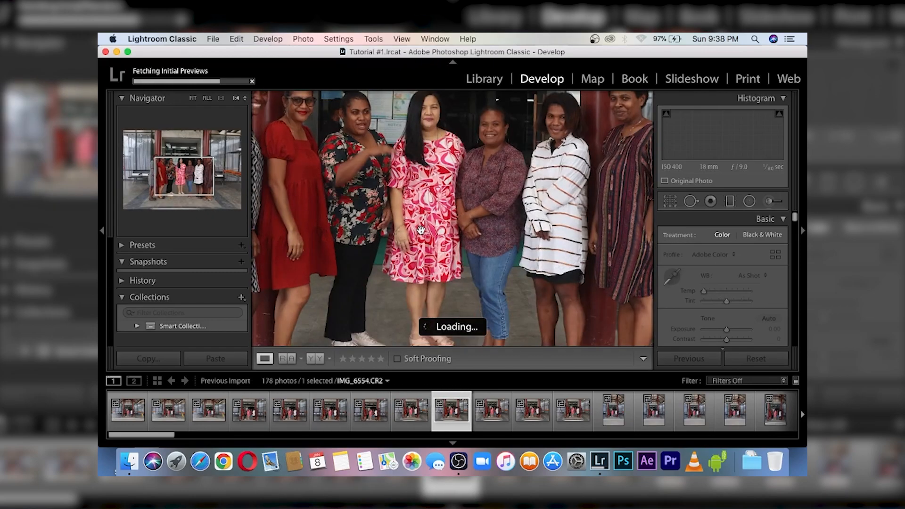
- Go back to IMG_6553.CR2 and delete the photos IMG_6553.CR2, IMG_6554.CR2 and IMG_6555.CR2
key("Left")
key("Left")
key("Right")
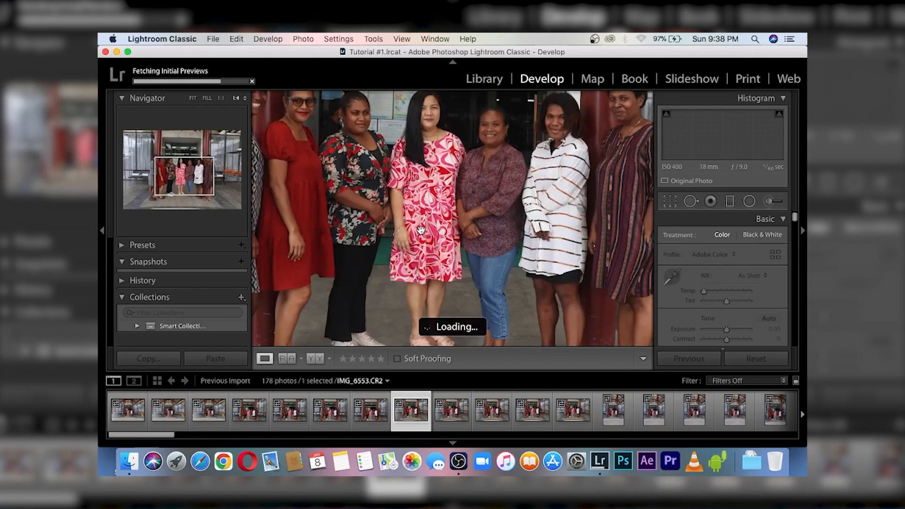
key("Delete")
key("Delete")
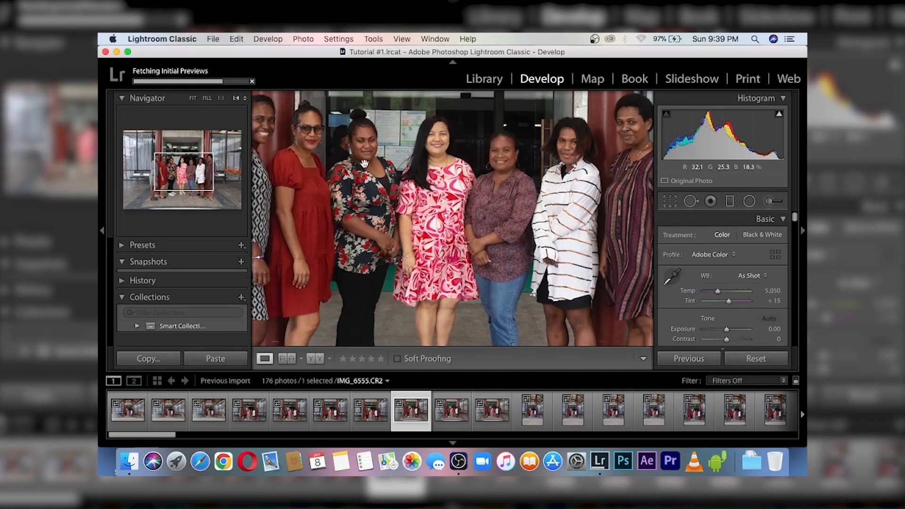
key("Delete")
key("Return")
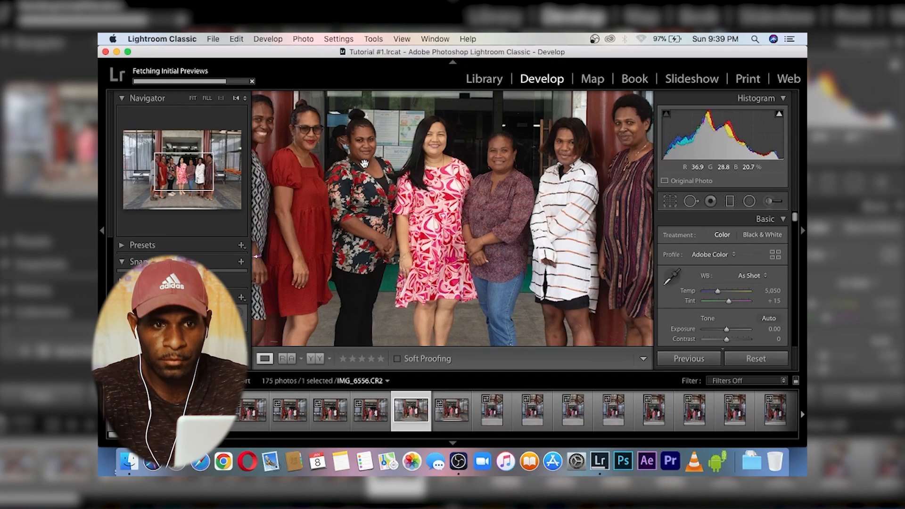
- Review the photos from IMG_6556.CR2 to IMG_6562.CR2 and delete one unwanted portrait-format group shot
key("Right")
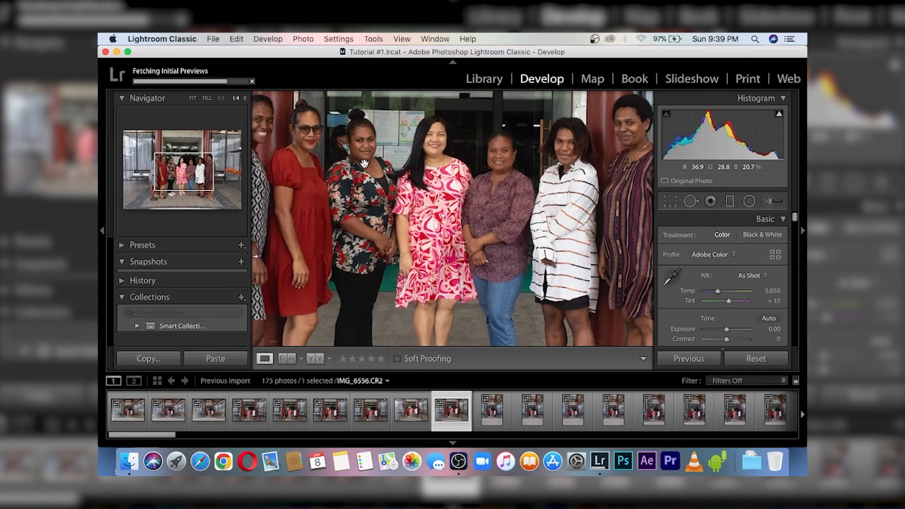
key("Right")
key("Right")
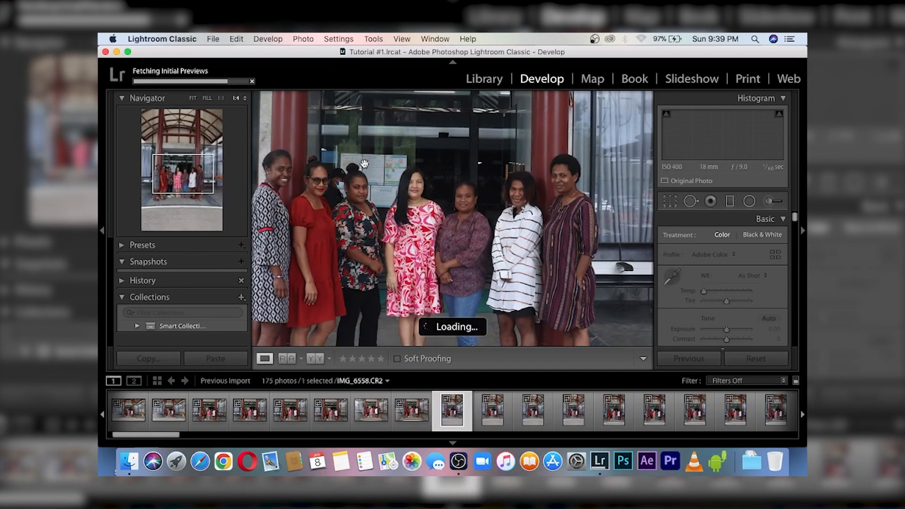
key("alt+BackSpace")
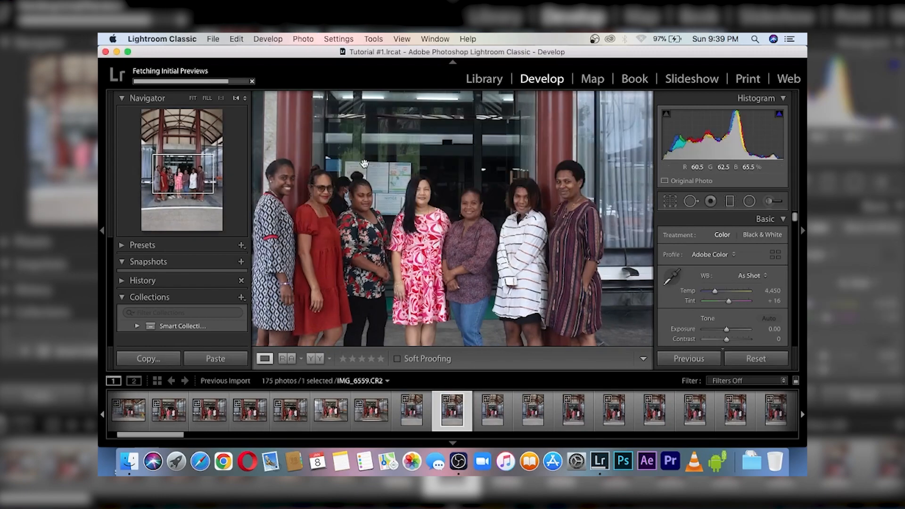
key("Right")
key("Right")
key("Right")
key("Right")
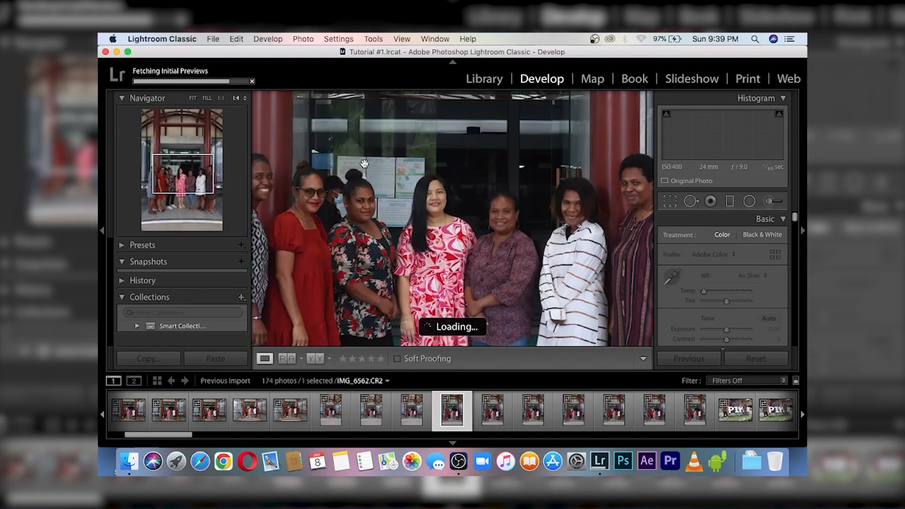
- Browse past the remaining portrait-format shots and through the PIH sign photos up to IMG_6573.CR2
key("Right")
key("Right")
key("Right")
key("Right")
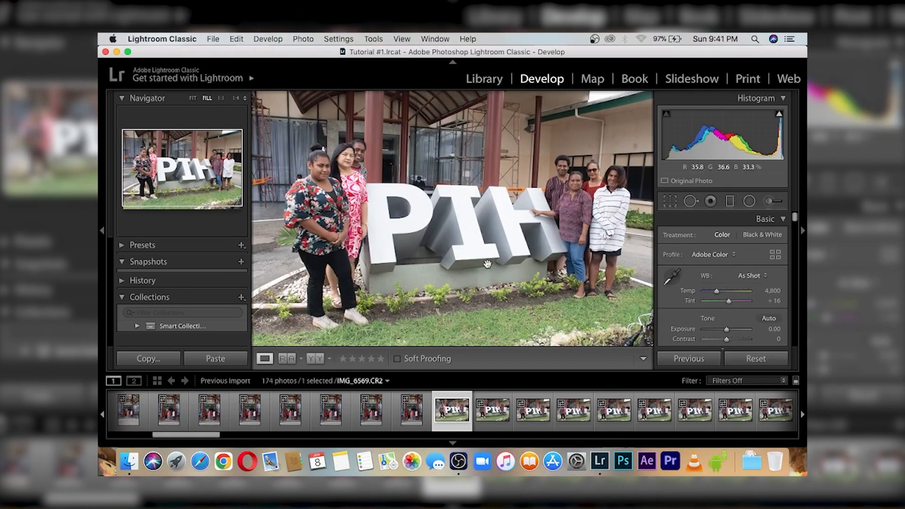
key("Right")
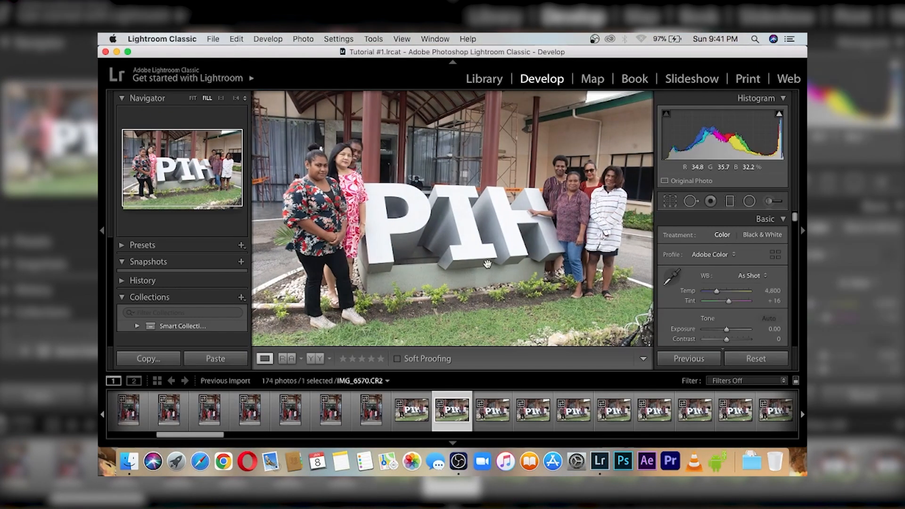
key("Right")
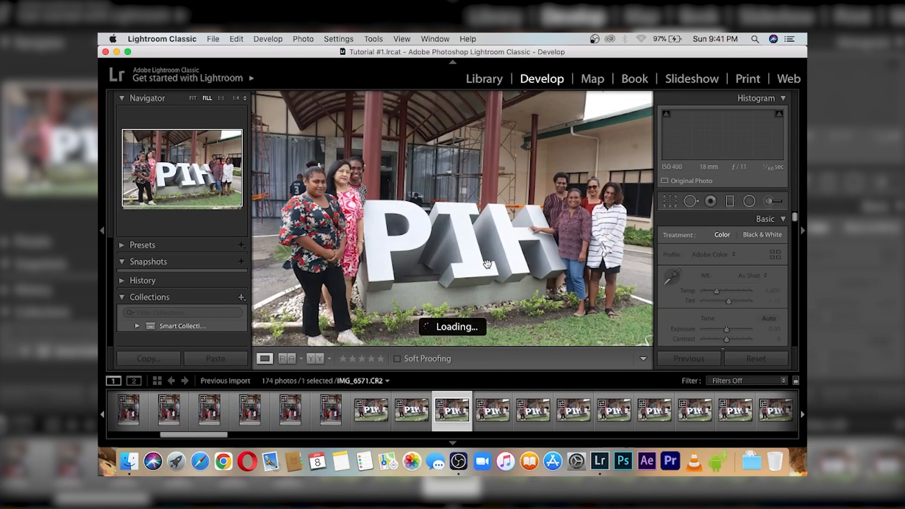
key("Right")
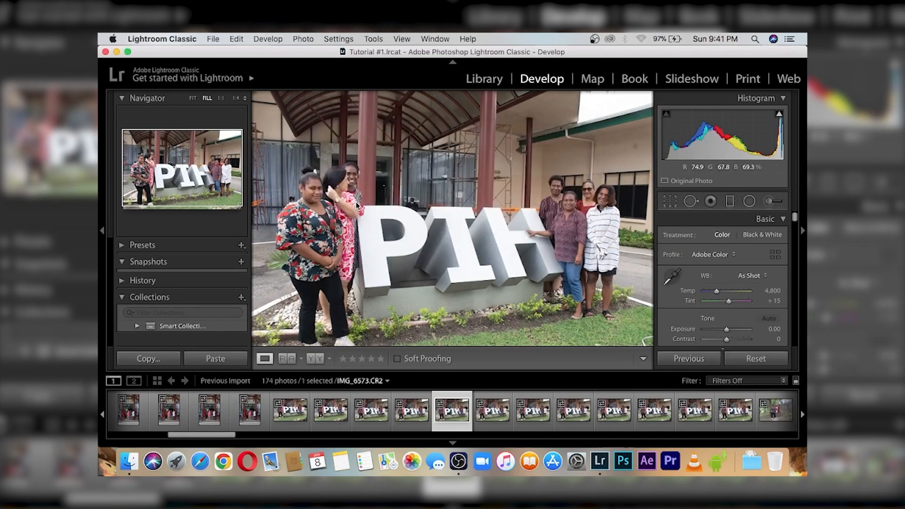
- Review the remaining PIH sign photos, delete one rejected shot, and go on to forest photo IMG_6581.CR2
key("Right")
key("Right")
key("Right")
key("Right")
key("Right")
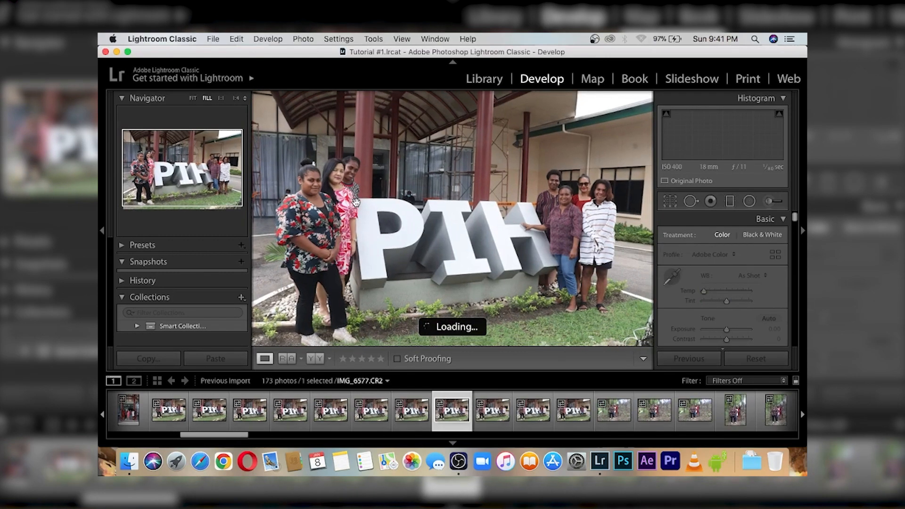
key("Right")
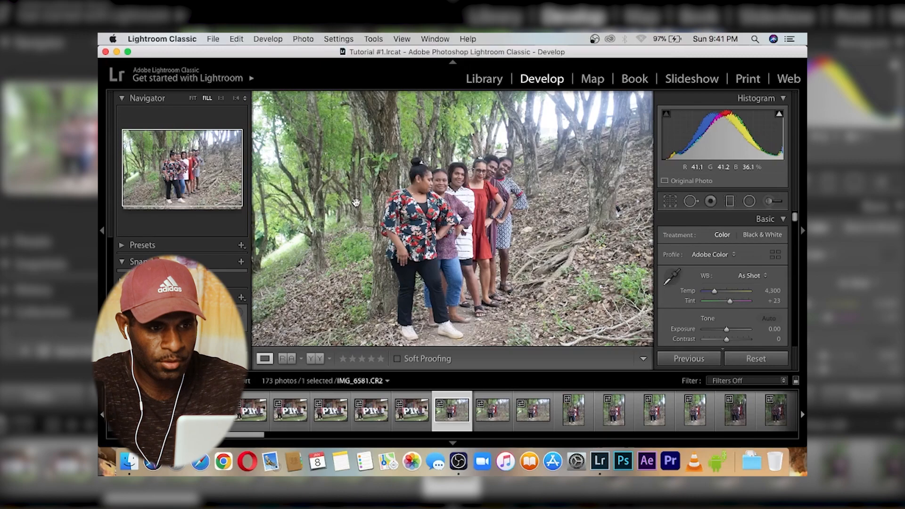
- Examine the people in IMG_6581.CR2 close up and at full view, and delete this photo from disk
key("z")
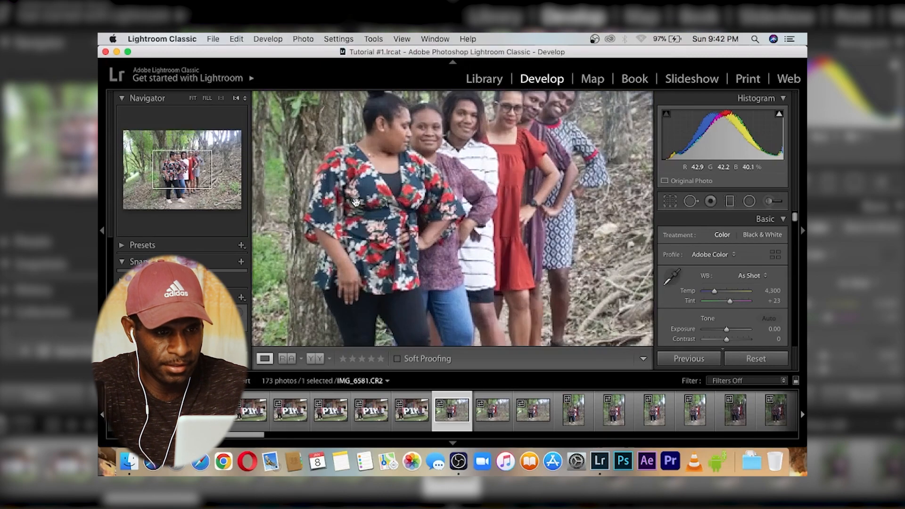
scroll(438, 202, "up", 3)
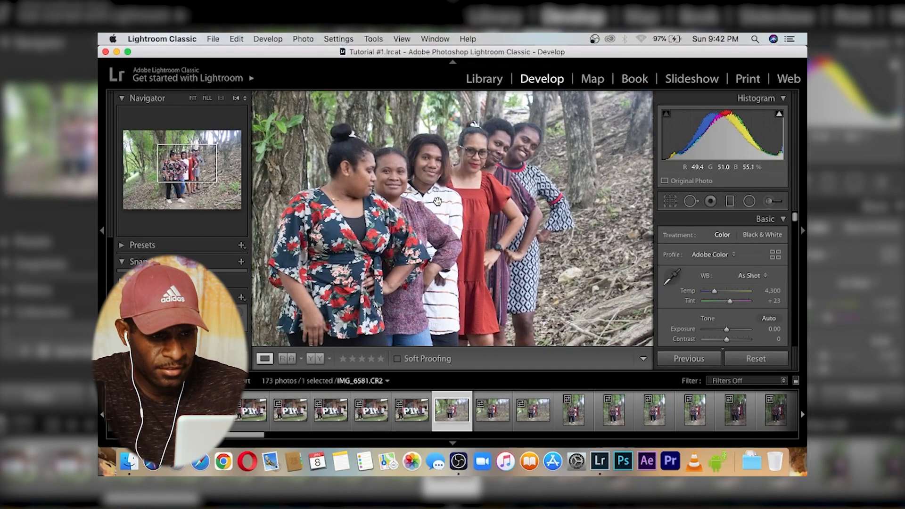
key("z")
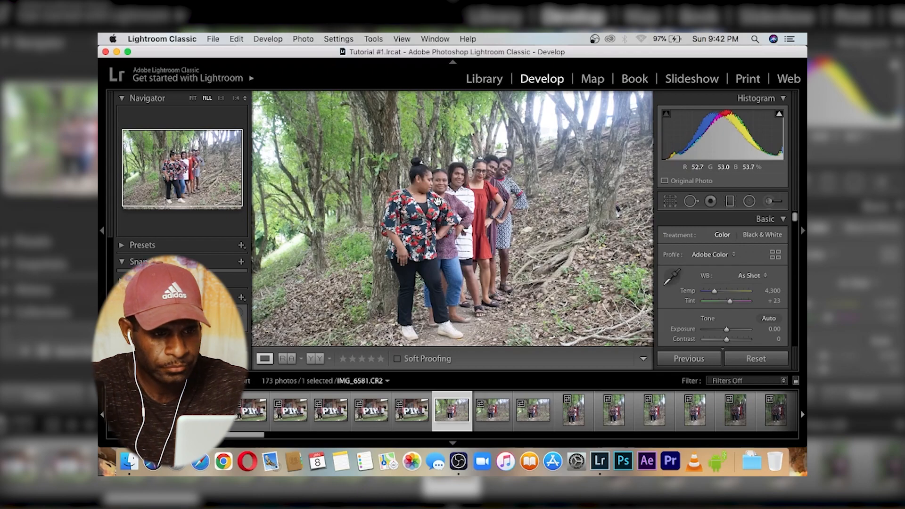
left_click(438, 201)
key("BackSpace")
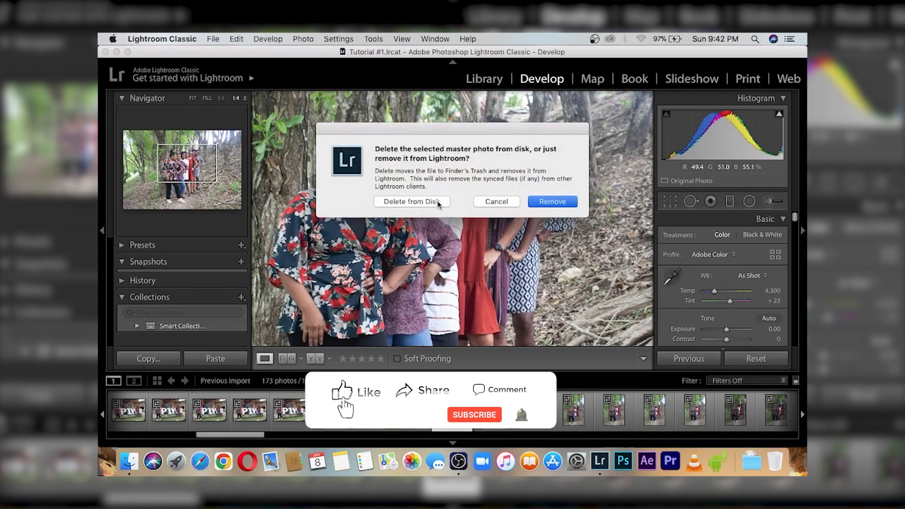
left_click(437, 201)
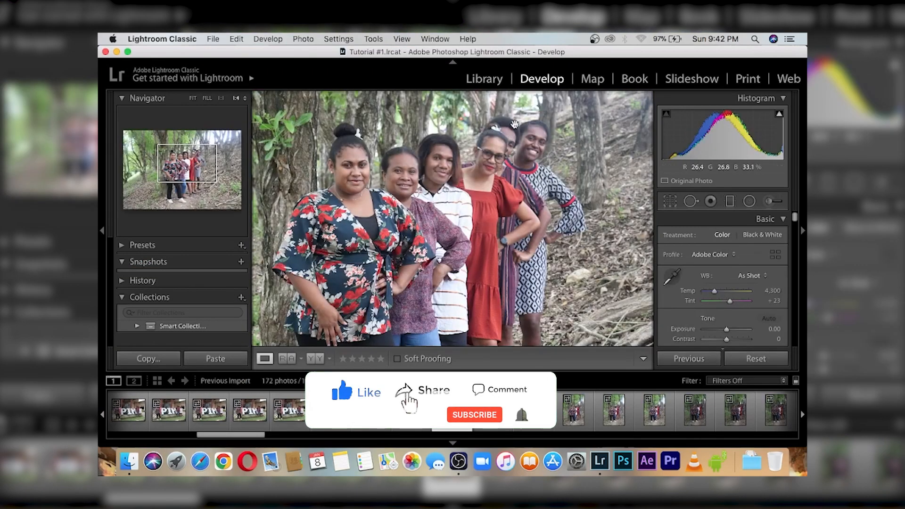
- Delete the following landscape forest shot and inspect the first portrait-format forest shot at full view and close up
key("BackSpace")
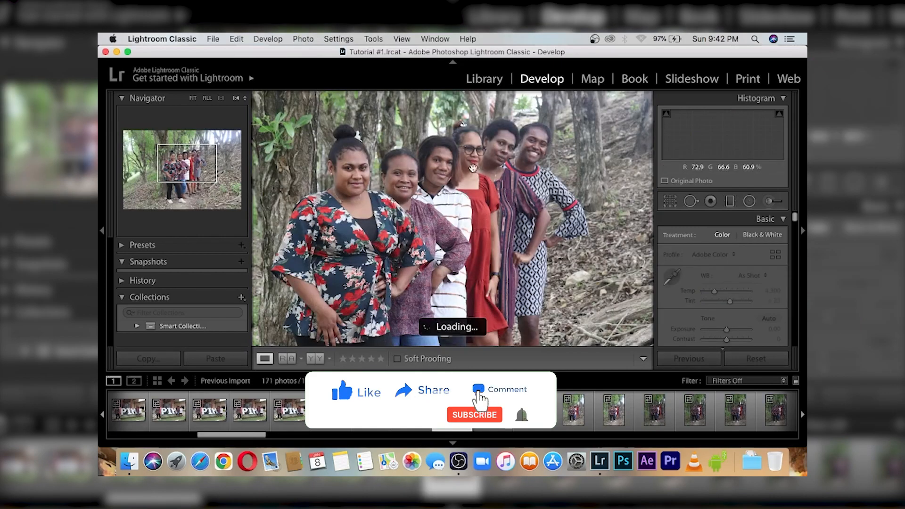
key("Right")
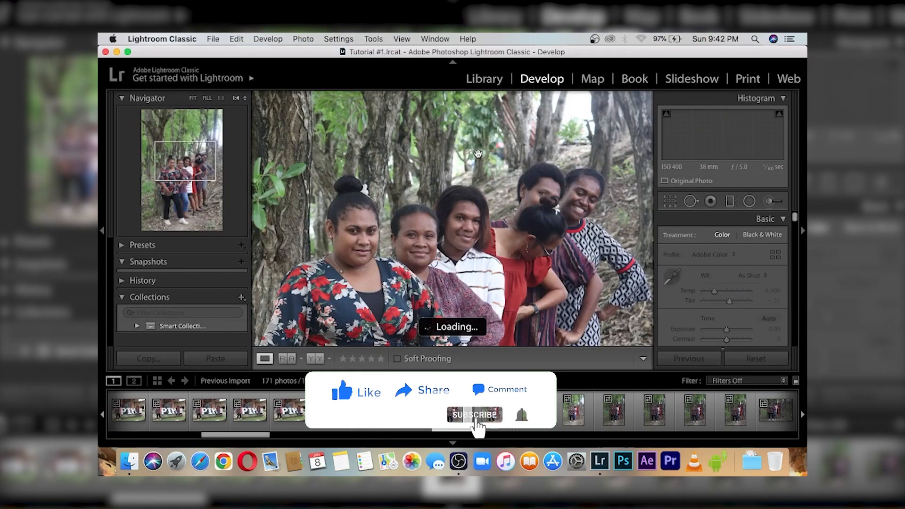
left_click(477, 154)
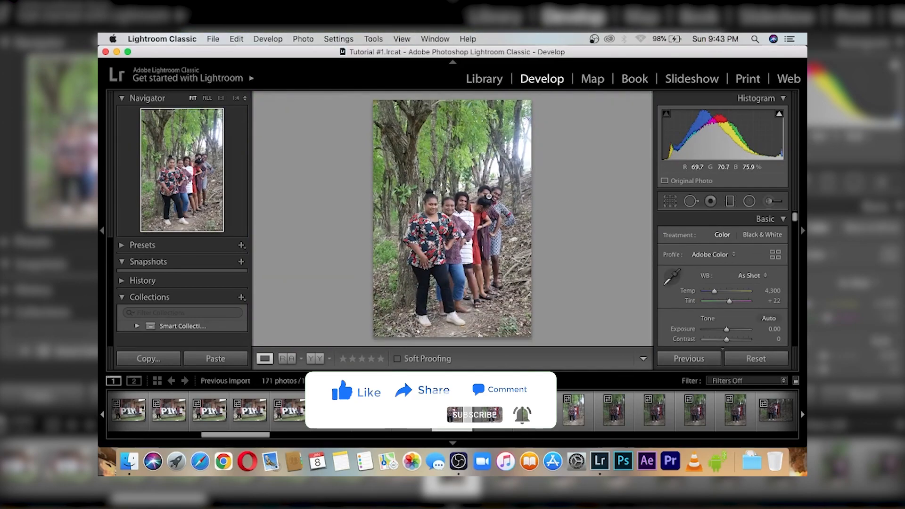
left_click(503, 154)
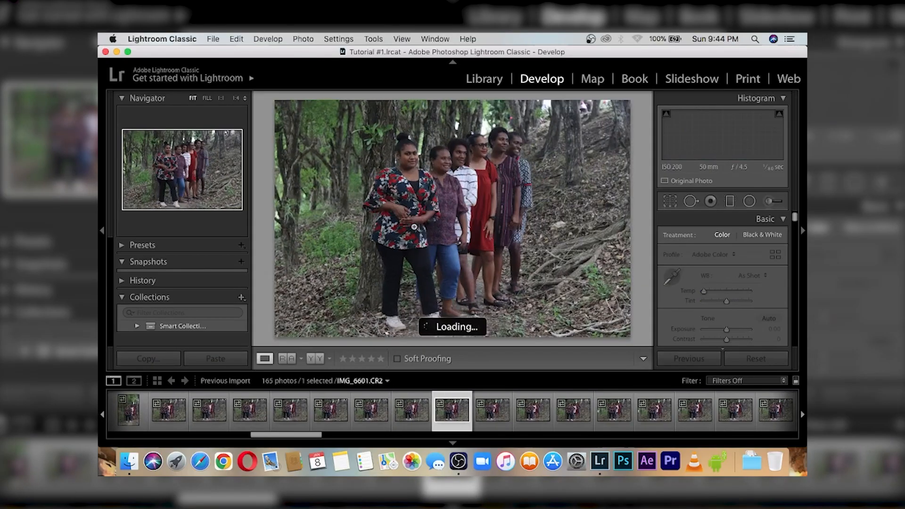
- Zoom in on the group in IMG_6601.CR2, and delete both this photo and IMG_6602.CR2
left_click(414, 226)
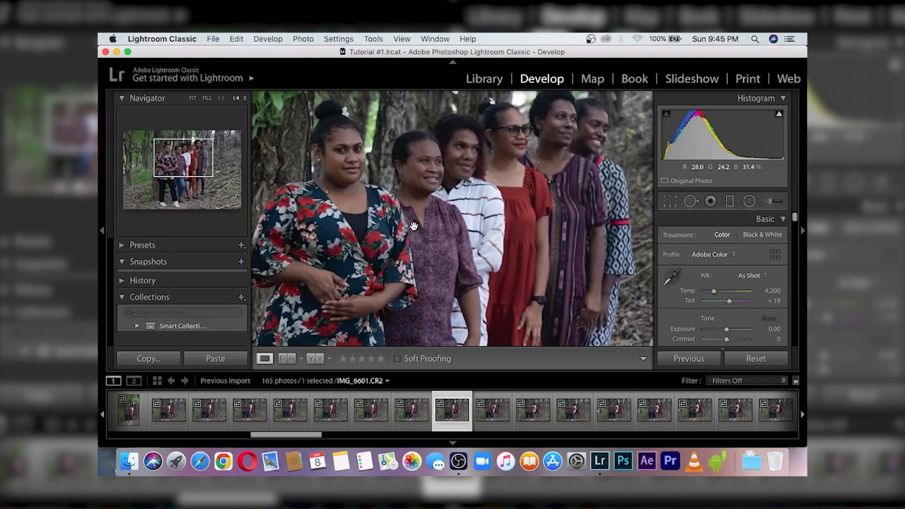
key("alt+BackSpace")
key("BackSpace")
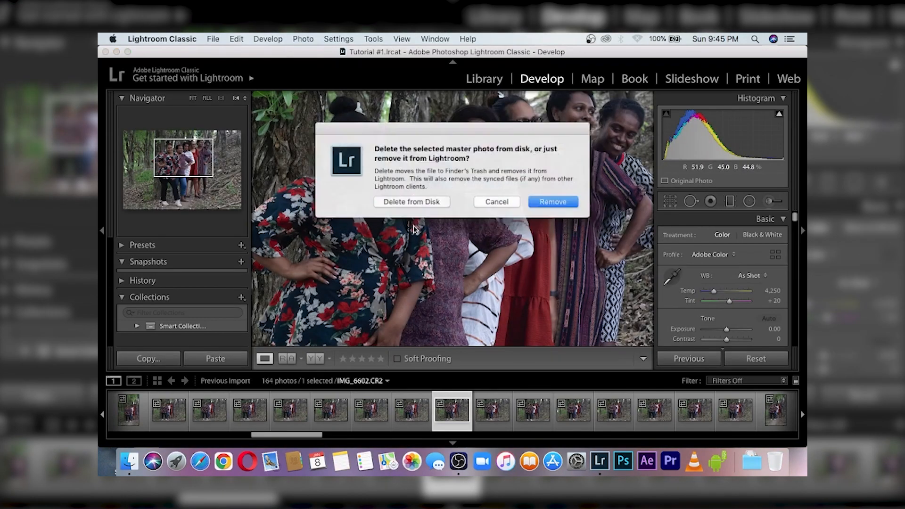
key("Return")
key("alt+BackSpace")
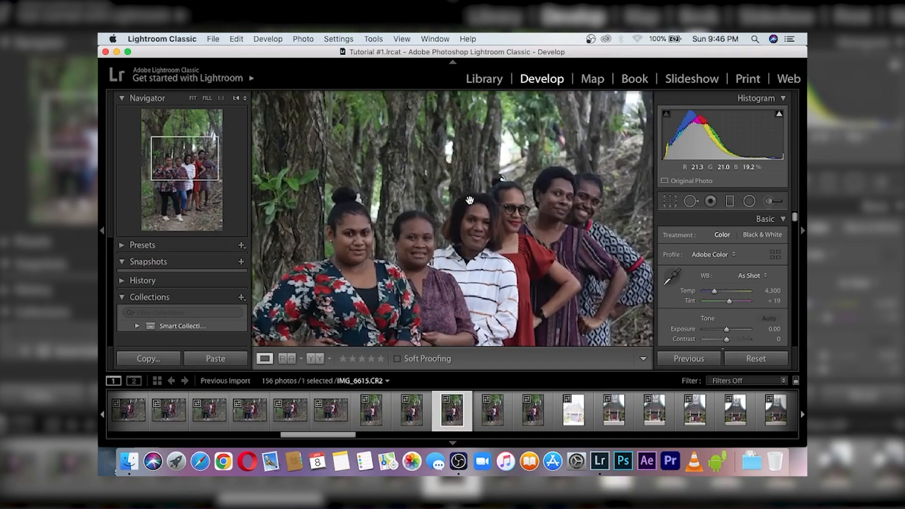
- Go on to IMG_6617.CR2, rate it five stars, and show the whole photo
key("Right")
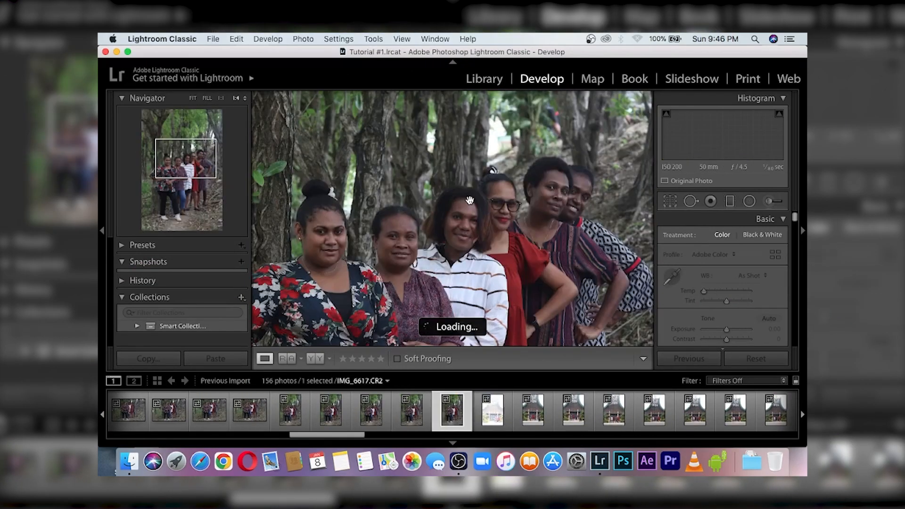
key("5")
left_click(470, 200)
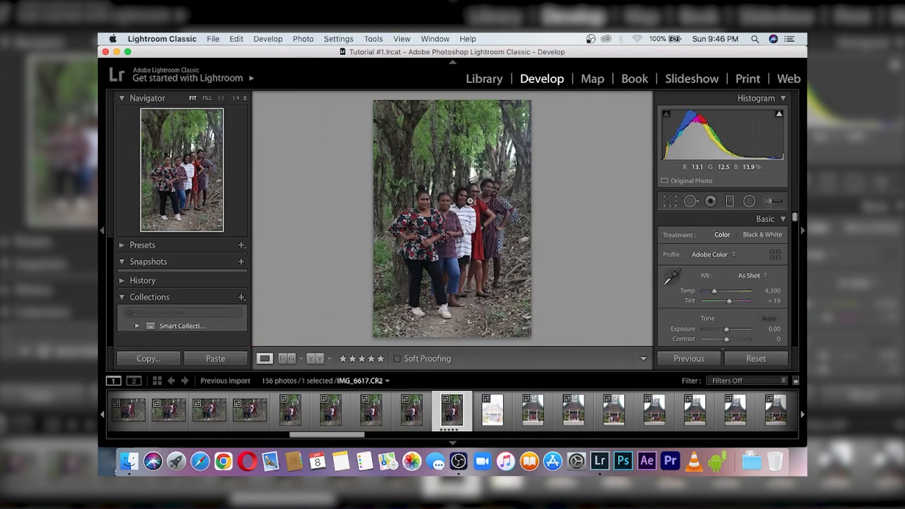
- Check IMG_6620.CR2 at full view and delete it, and compare IMG_6621.CR2 at full view and close up
key("Right")
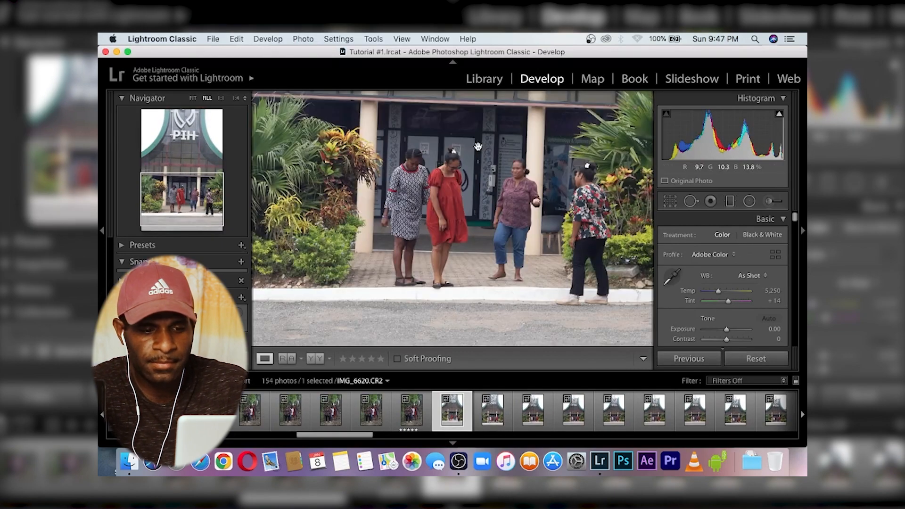
left_click(477, 146)
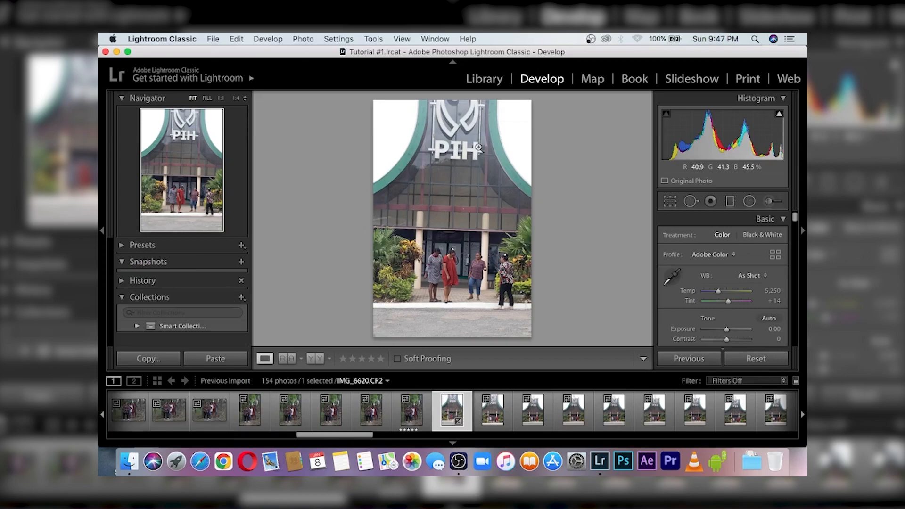
key("super+equal")
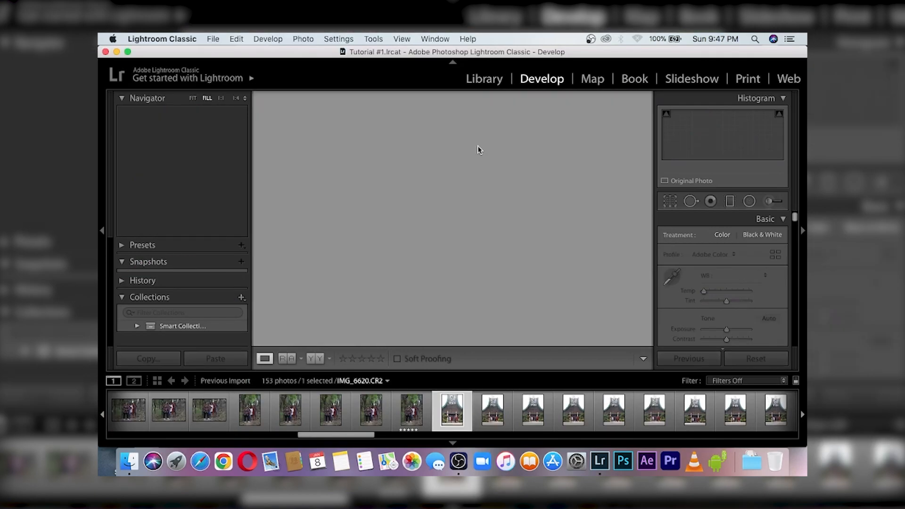
key("super+minus")
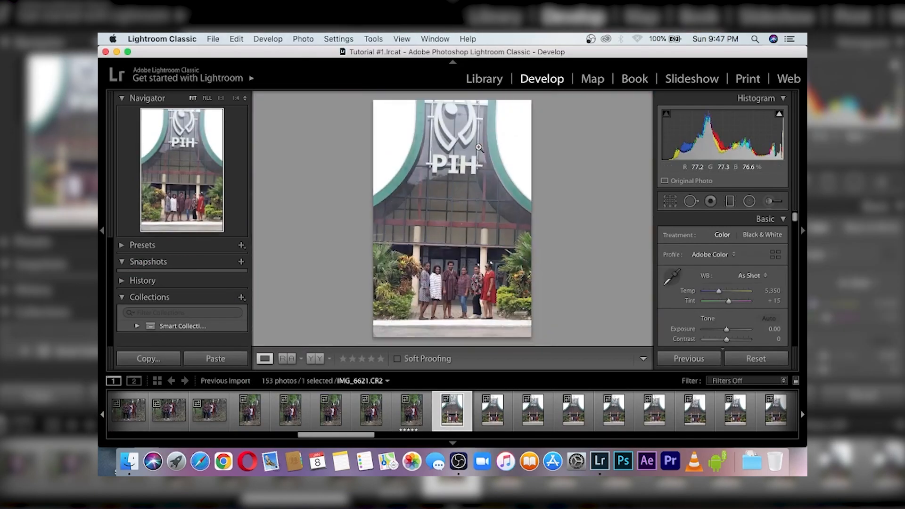
key("super+equal")
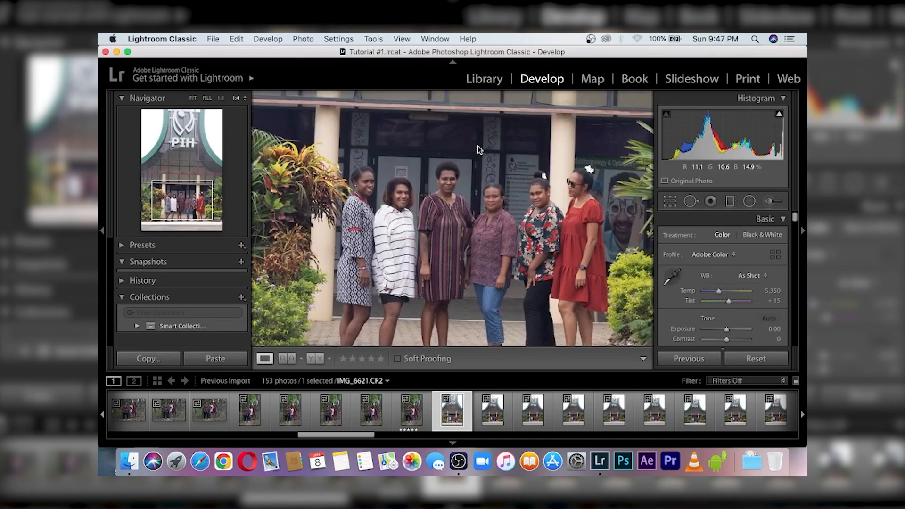
- Delete IMG_6621.CR2, go on to IMG_6642.CR2, and compare it with IMG_6643.CR2 at full view
key("Delete")
key("Right")
key("Right")
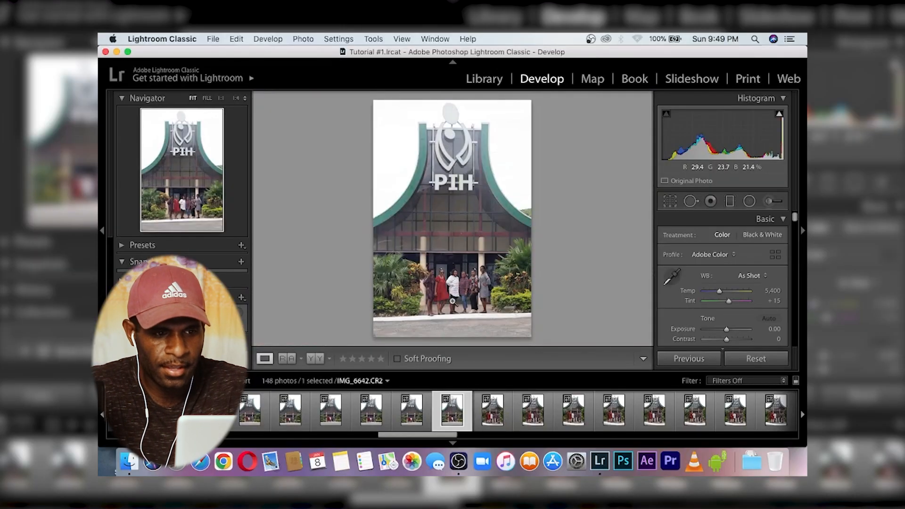
key("Right")
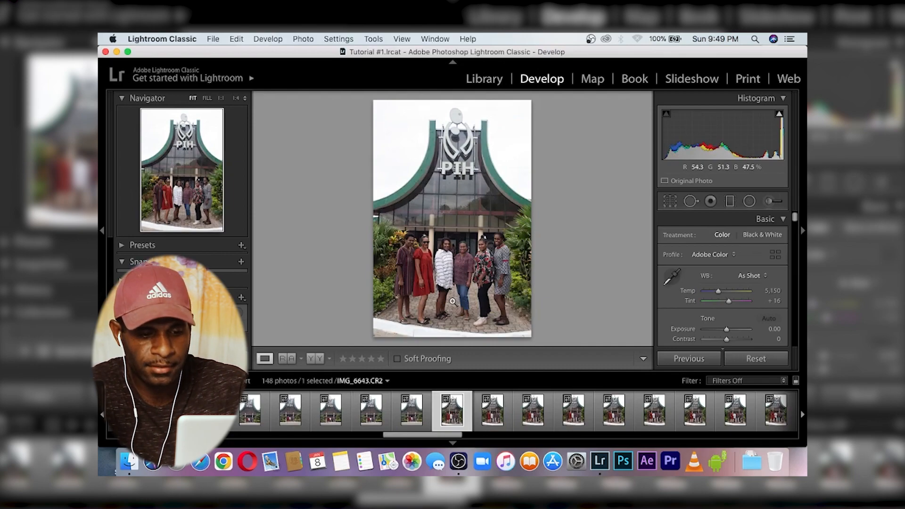
key("Left")
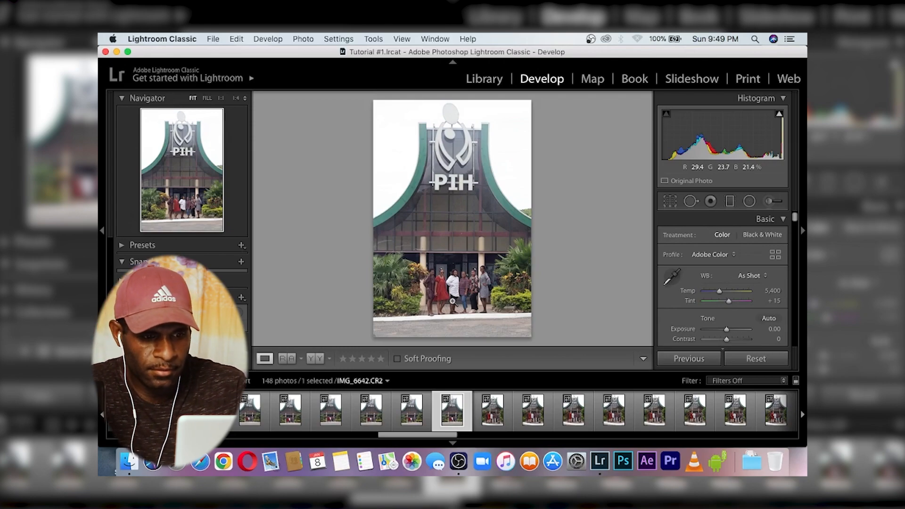
key("Right")
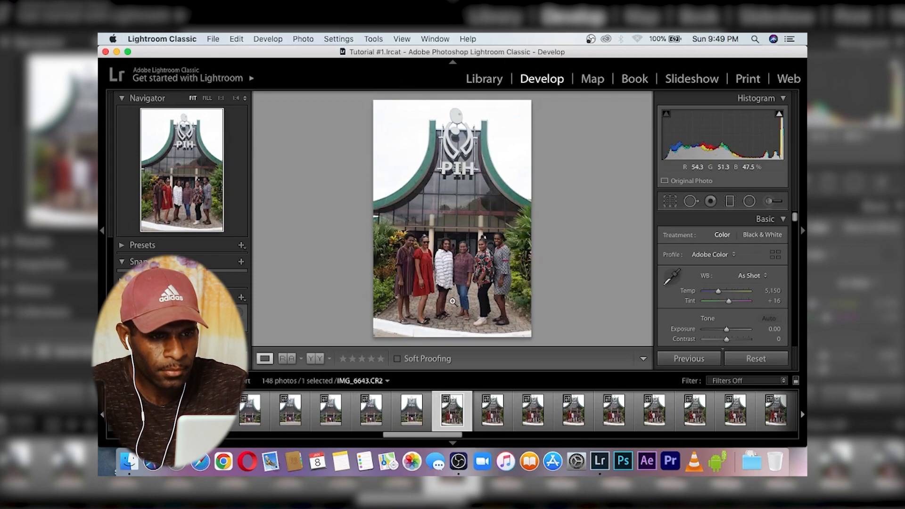
- Inspect the building sign and the group in IMG_6643.CR2 close up, and compare the whole photo with IMG_6642.CR2
key("z")
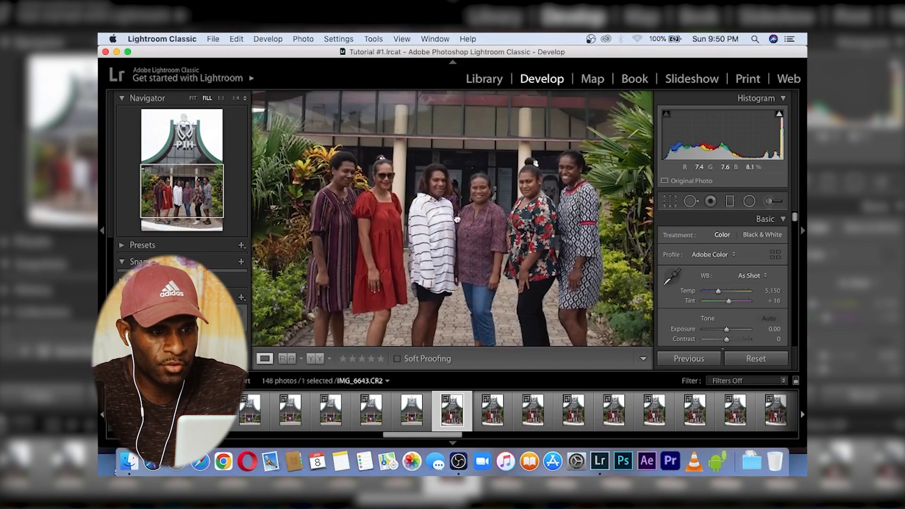
left_click_drag(471, 141, 474, 295)
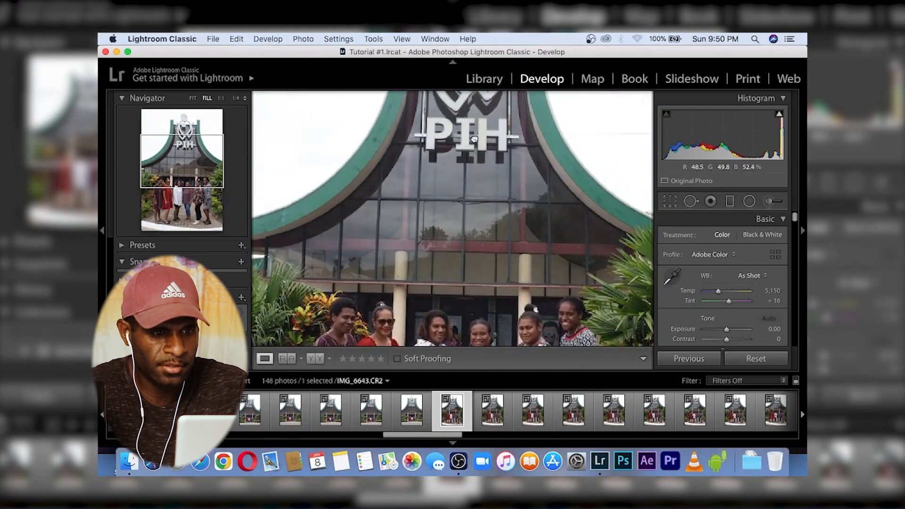
key("z")
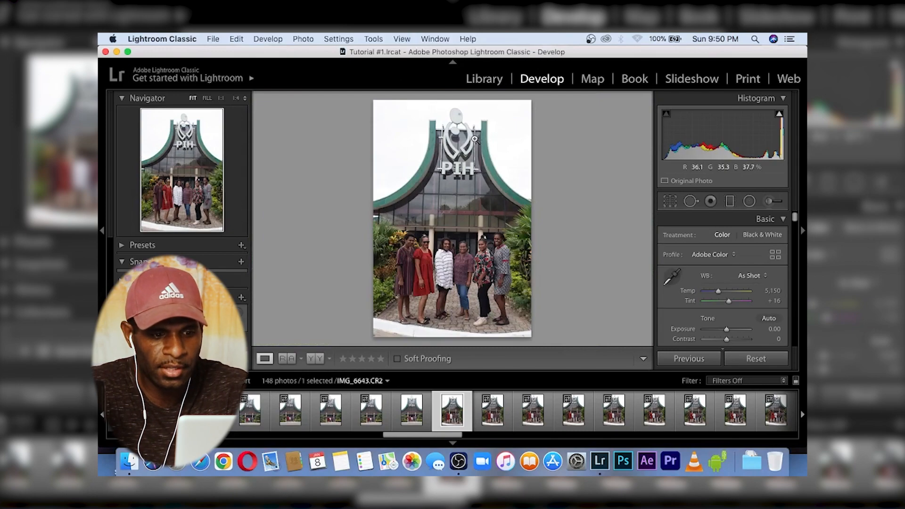
key("Left")
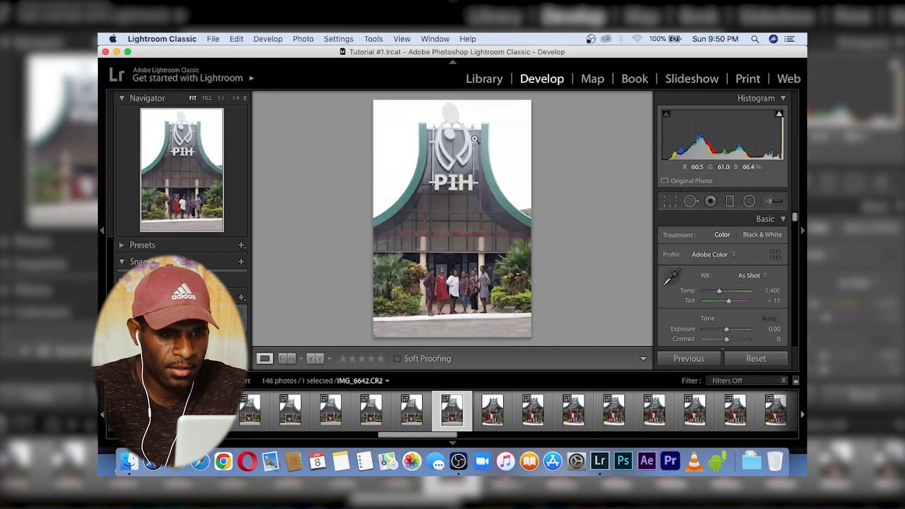
key("Right")
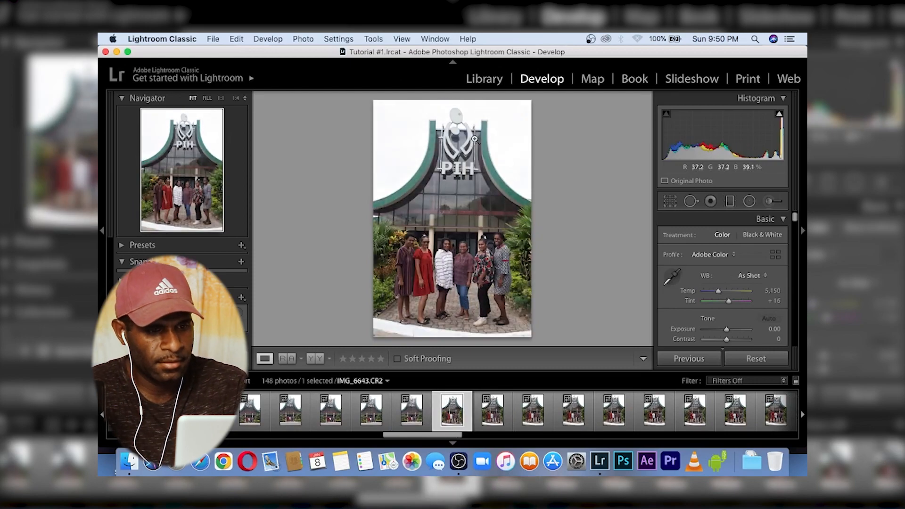
left_click(474, 139)
left_click_drag(470, 212, 474, 151)
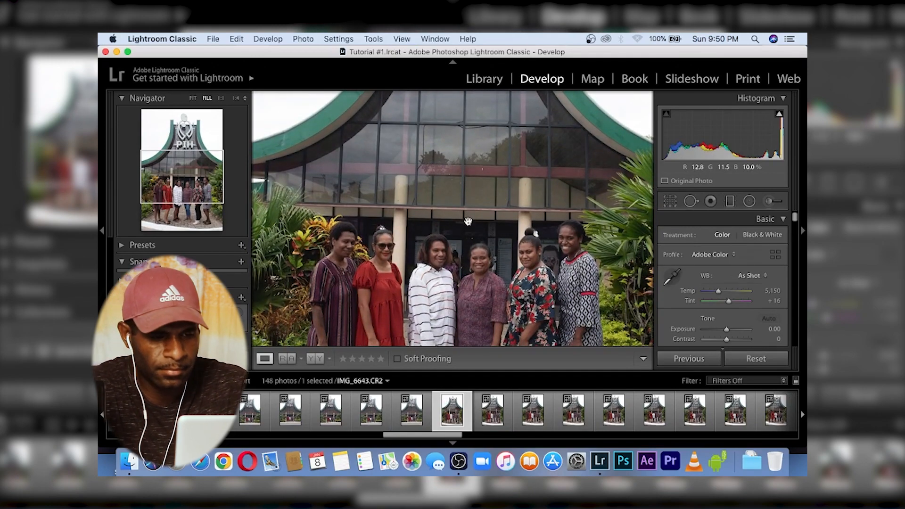
- Look through the portrait-format group shots in front of the PIH building, from IMG_6644.CR2 to IMG_6659.CR2
key("Right")
key("Right")
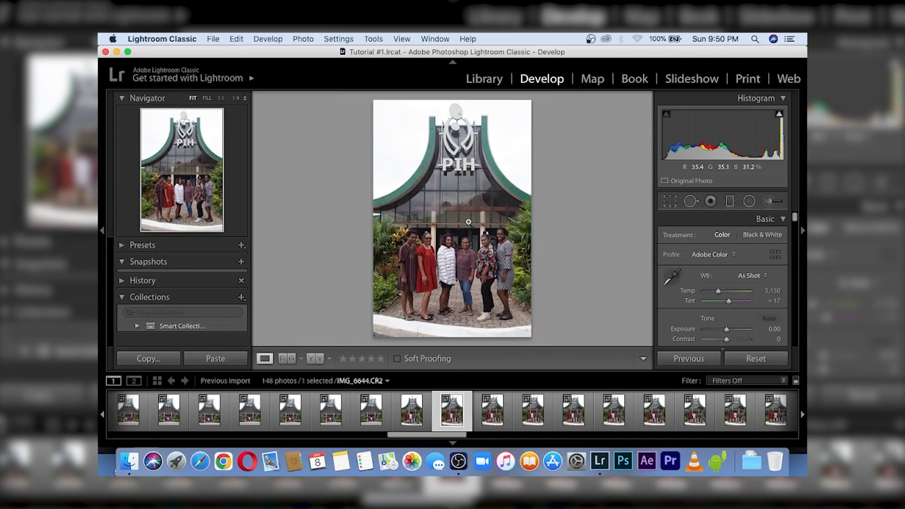
key("Right")
key("Right")
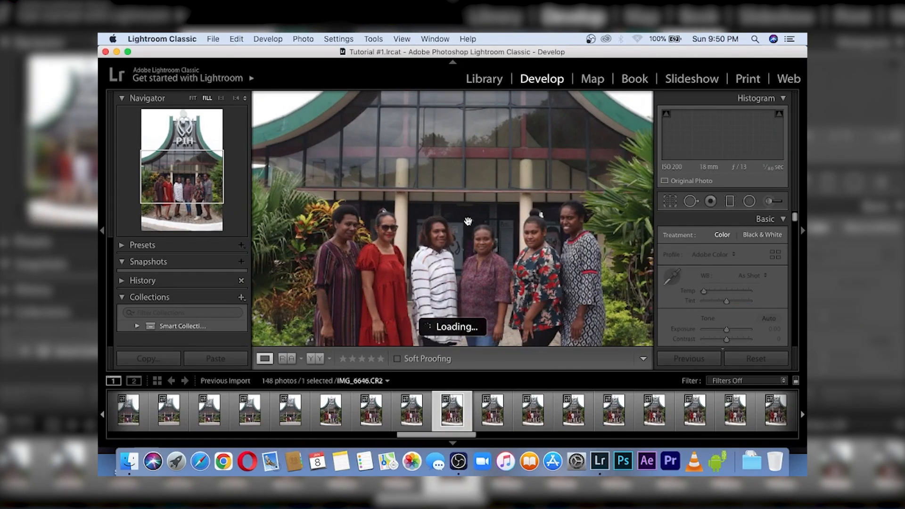
key("Right")
key("Right")
key("Right")
key("Right")
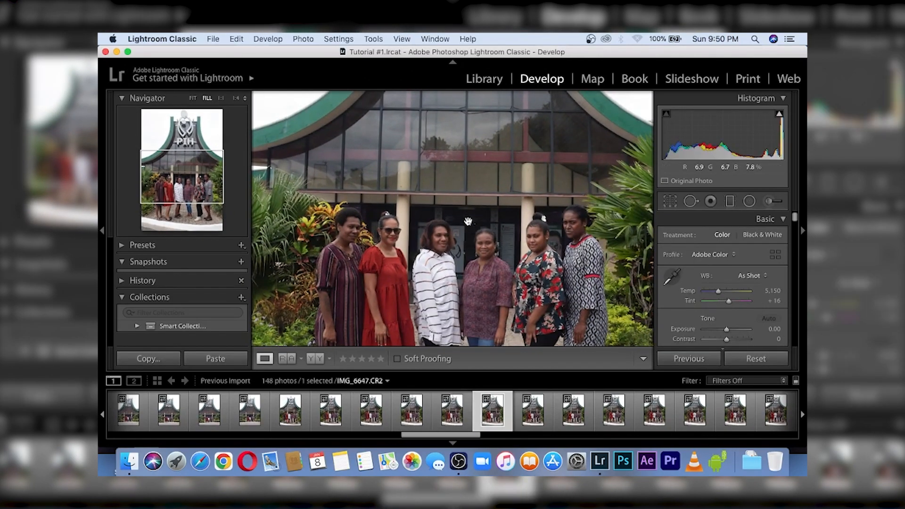
key("Right")
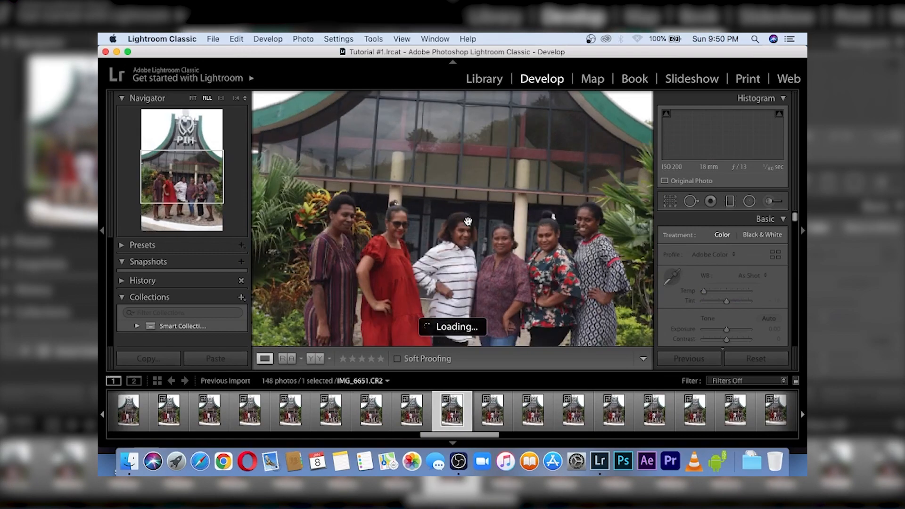
key("Right")
key("Right")
key("Right")
key("Right")
key("Right")
key("Right")
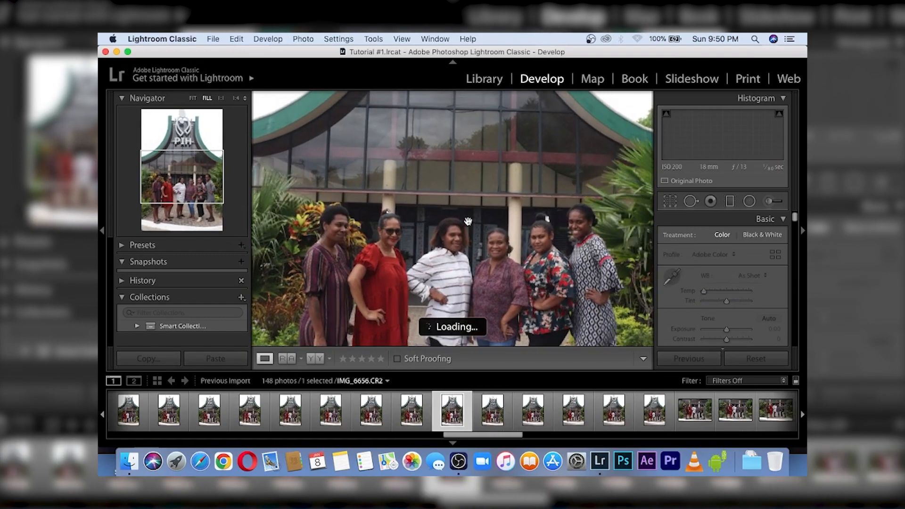
key("Right")
key("Right")
key("Right")
key("Right")
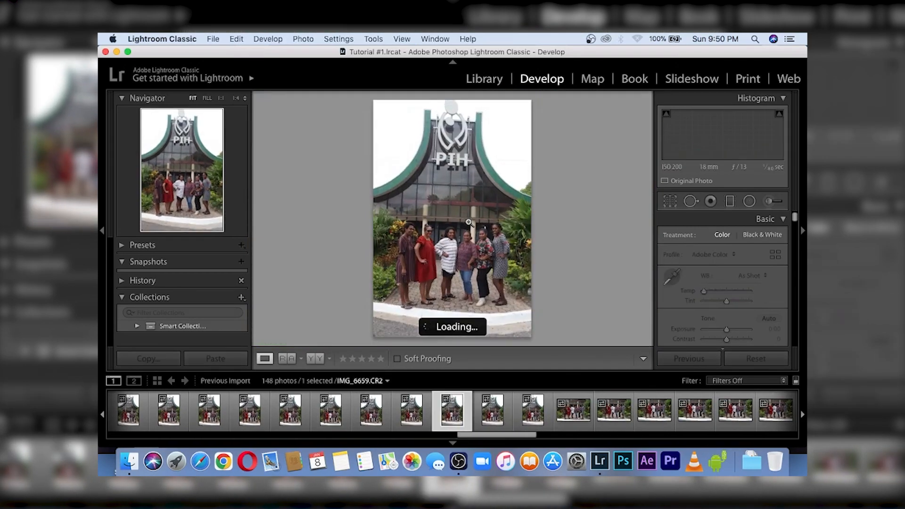
- Review the landscape group shots from IMG_6662.CR2 onward, up to the portrait-format IMG_6669.CR2
key("Right")
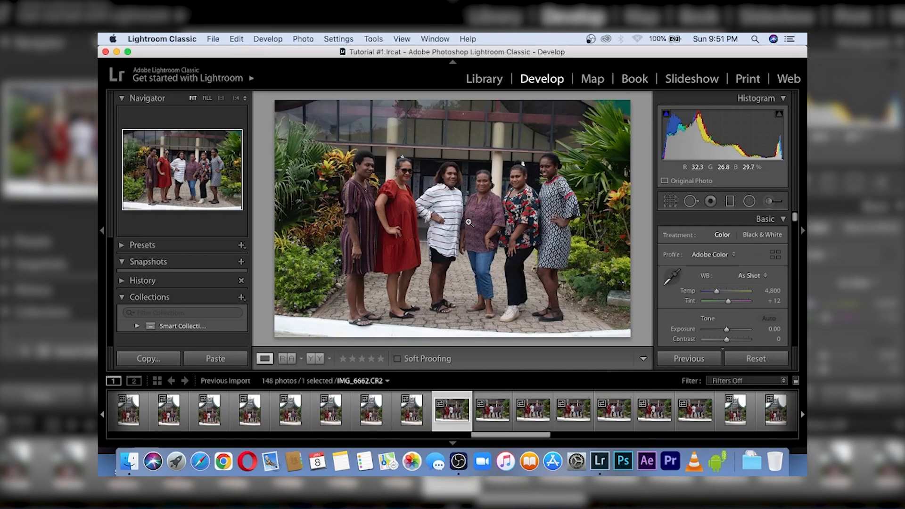
key("Right")
key("Right")
key("Right")
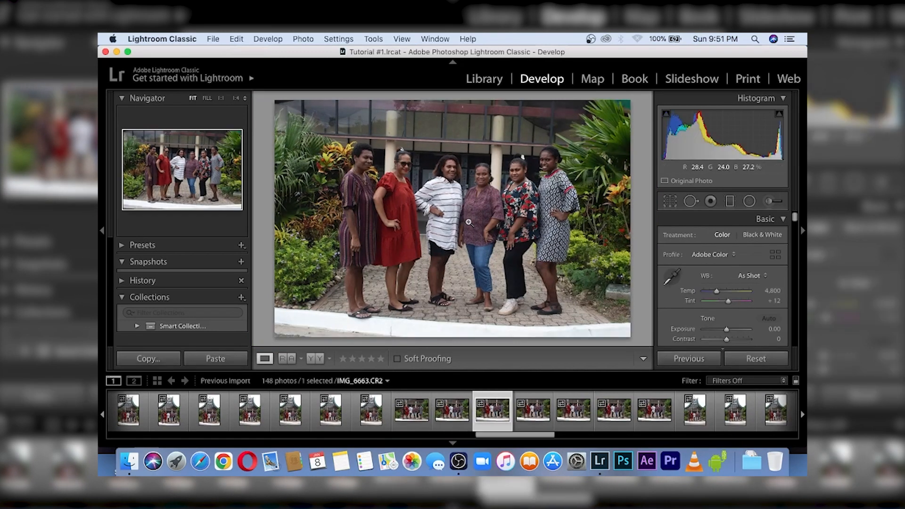
key("Right")
key("Right")
key("Right")
key("Right")
key("Right")
key("Right")
key("Right")
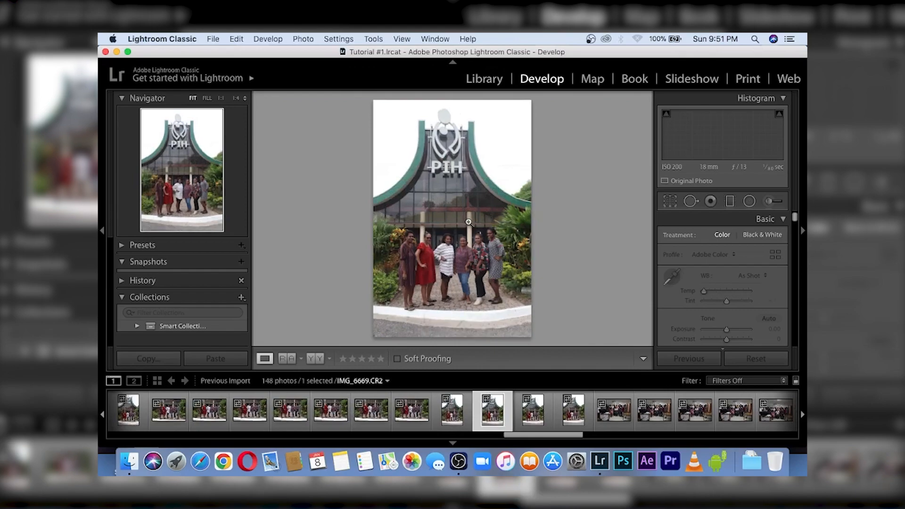
- Go on to the office group photo IMG_6673.CR2 and inspect the people in it close up
key("Right")
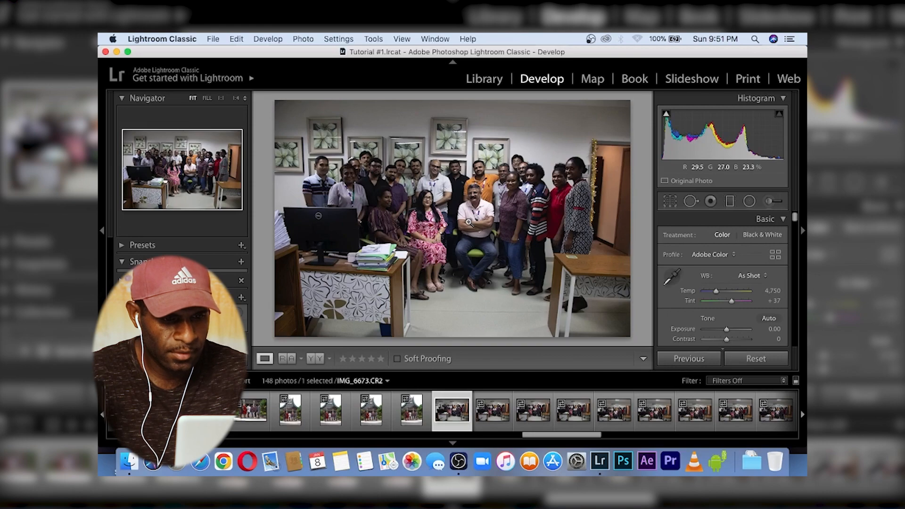
left_click(468, 222)
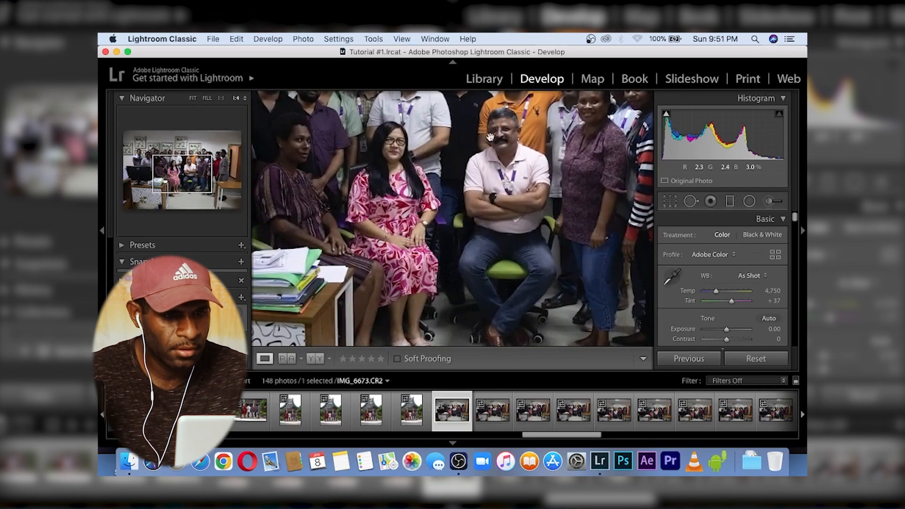
left_click_drag(490, 137, 493, 170)
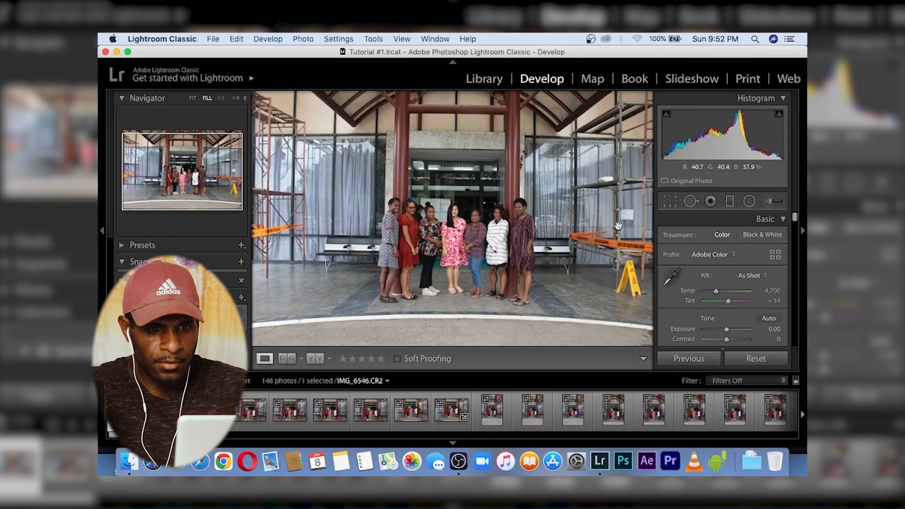
- Crop IMG_6546.CR2 to a portrait-format frame tightly around the group between the red pillars, and show the whole cropped photo
left_click(669, 200)
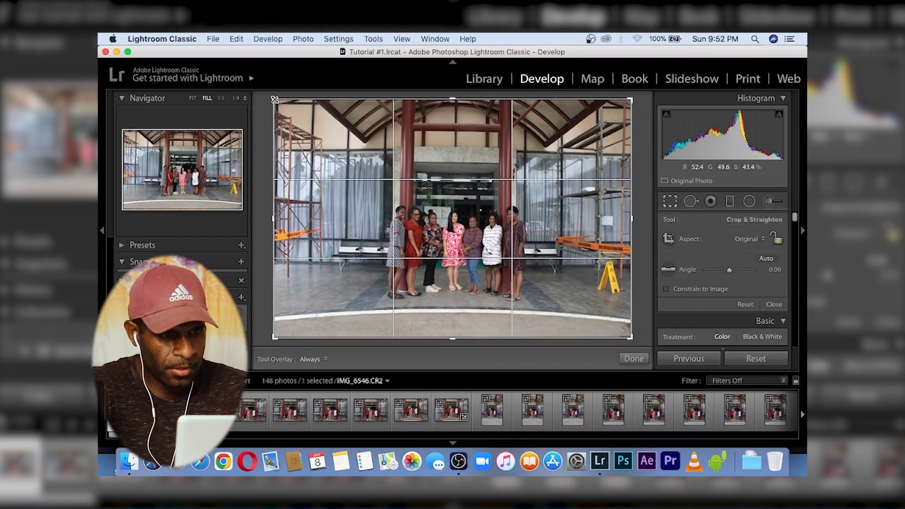
left_click_drag(274, 99, 320, 101)
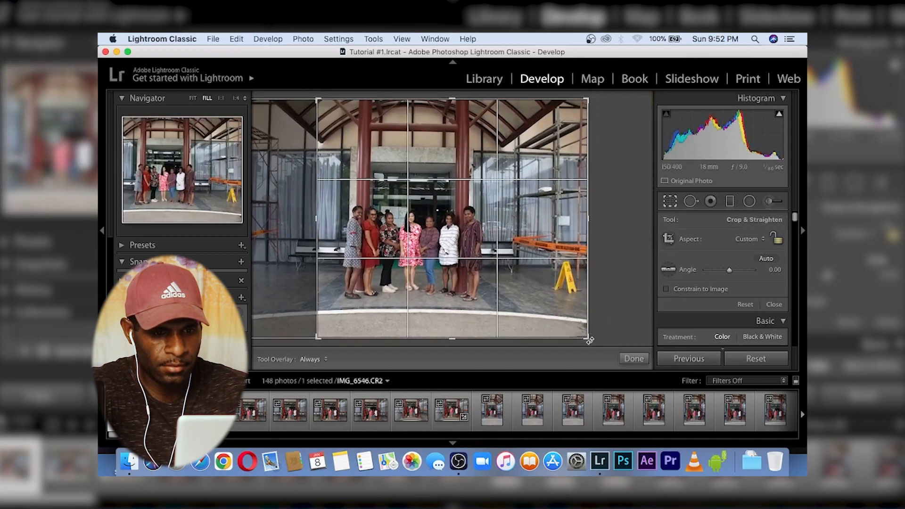
left_click_drag(589, 339, 528, 330)
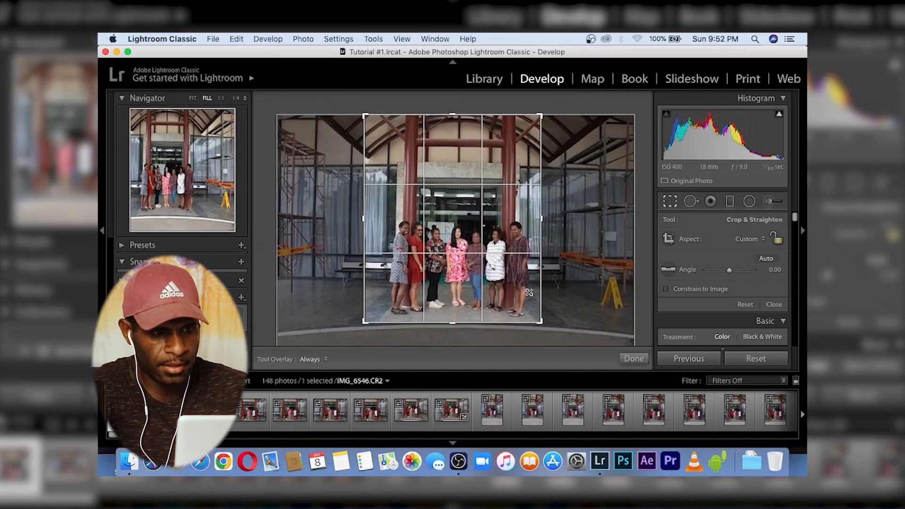
left_click_drag(364, 115, 373, 122)
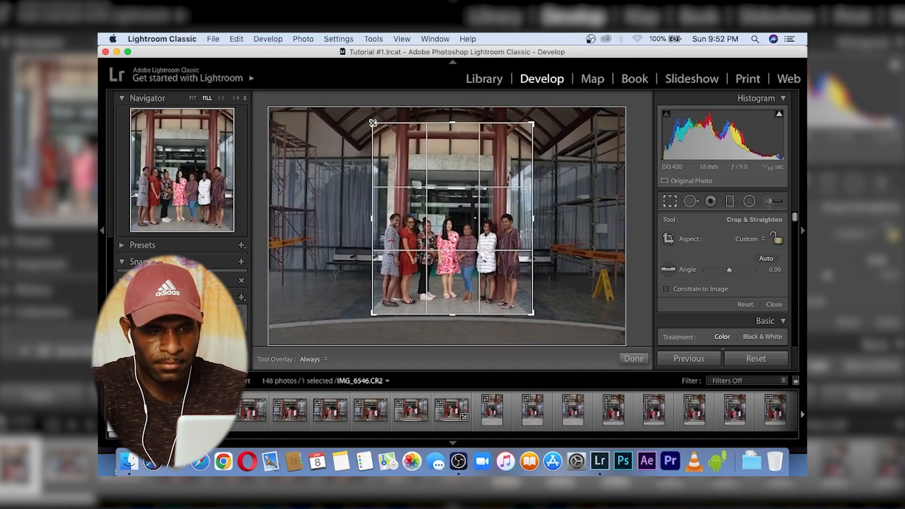
key("Return")
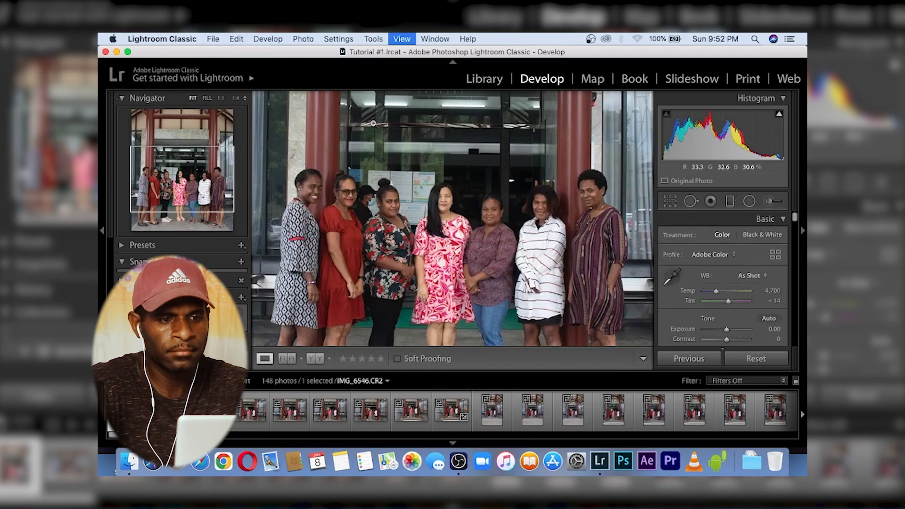
key("z")
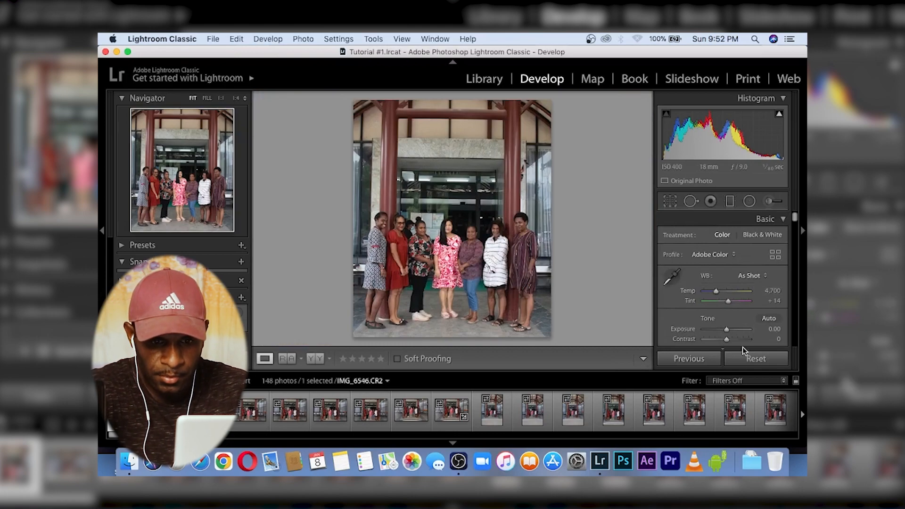
- Set the highlights of IMG_6546.CR2 to -27 and the shadows to +27
scroll(742, 330, "down", 3)
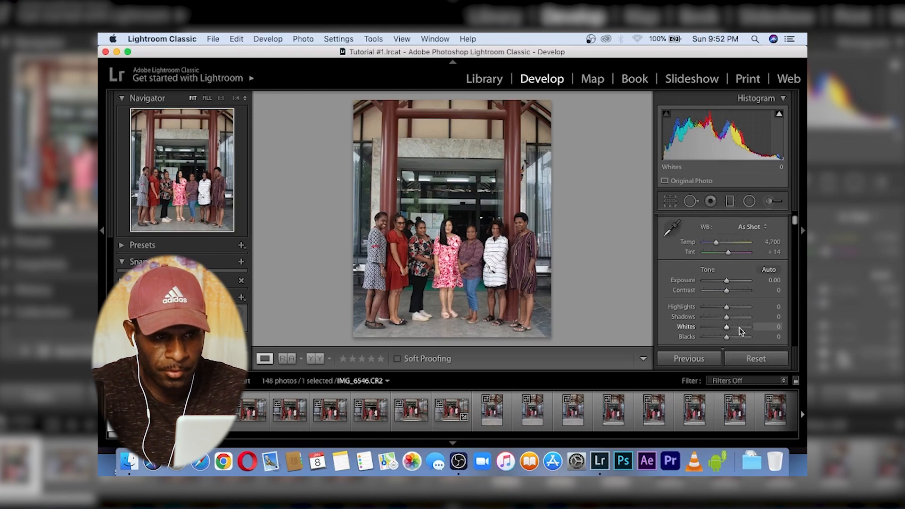
scroll(741, 331, "down", 3)
left_click_drag(726, 252, 721, 257)
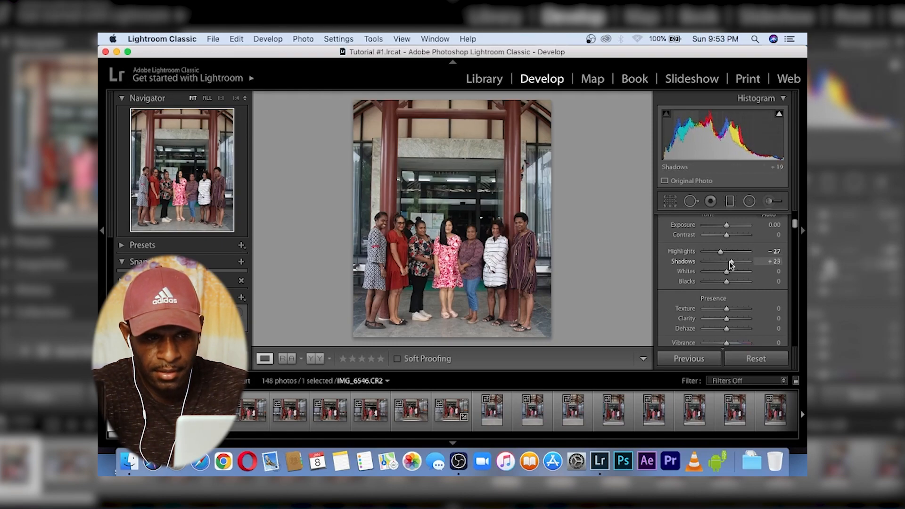
left_click_drag(730, 264, 732, 264)
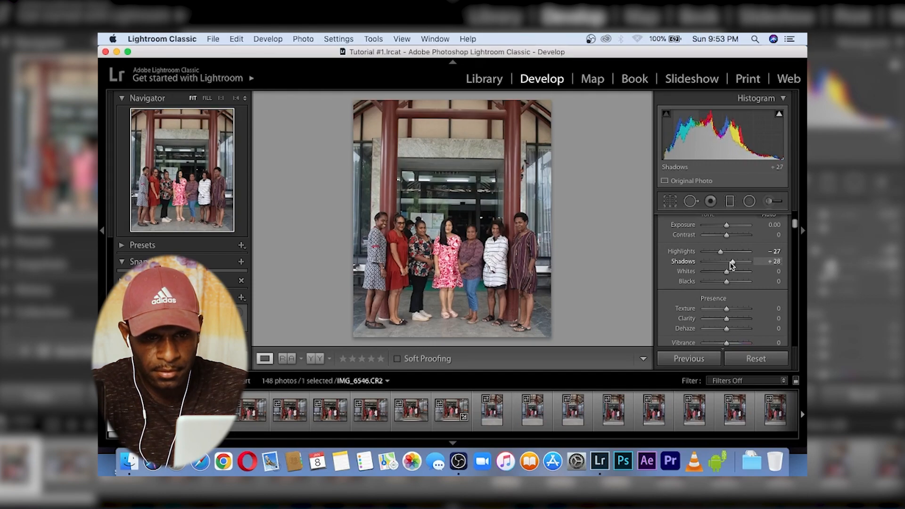
- Set the contrast of IMG_6546.CR2 to 10
scroll(730, 265, "up", 3)
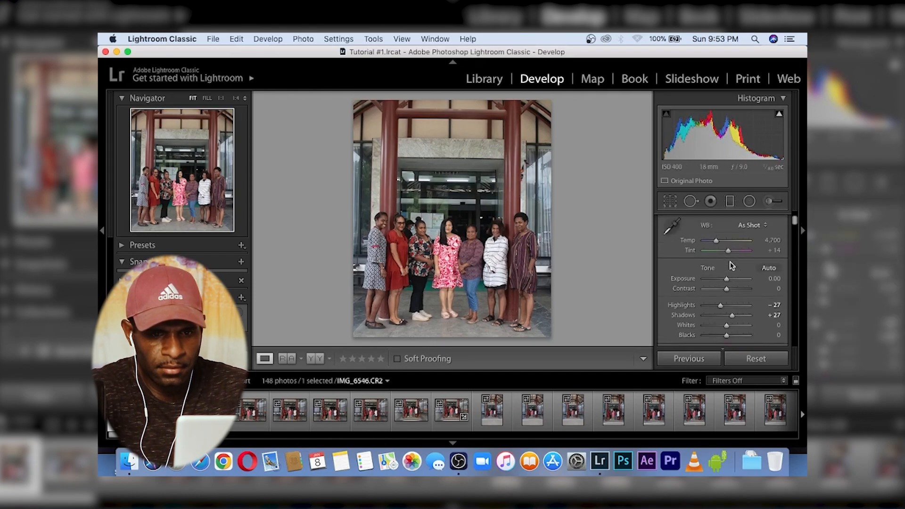
scroll(728, 293, "down", 2)
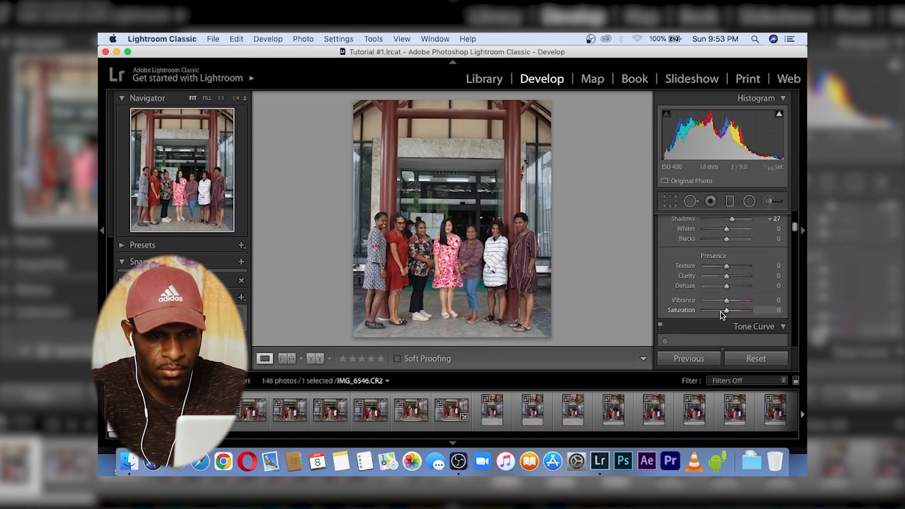
left_click(769, 247)
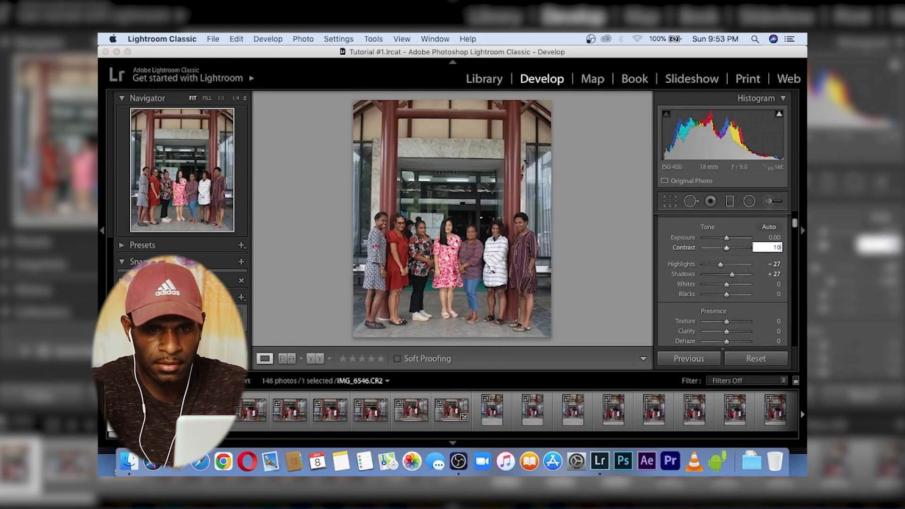
key("Return")
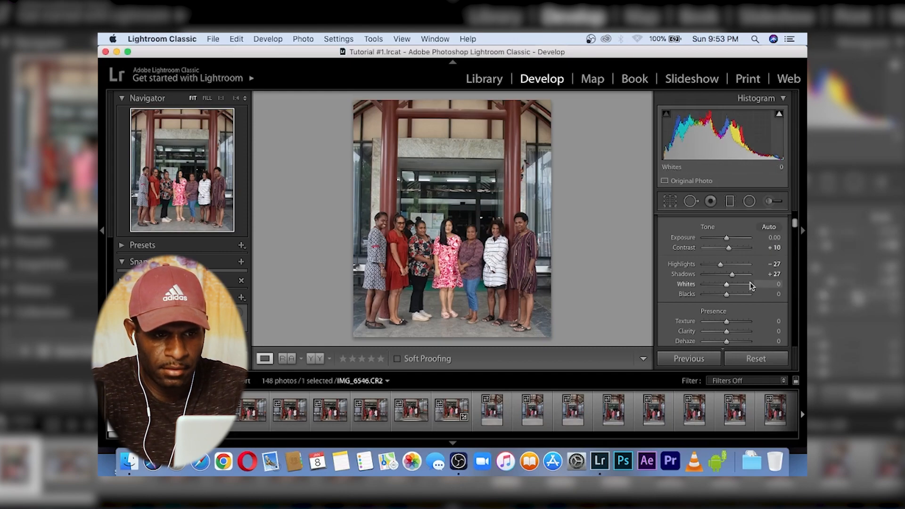
- Set both the vibrance and the saturation of IMG_6546.CR2 to +15
scroll(751, 286, "down", 3)
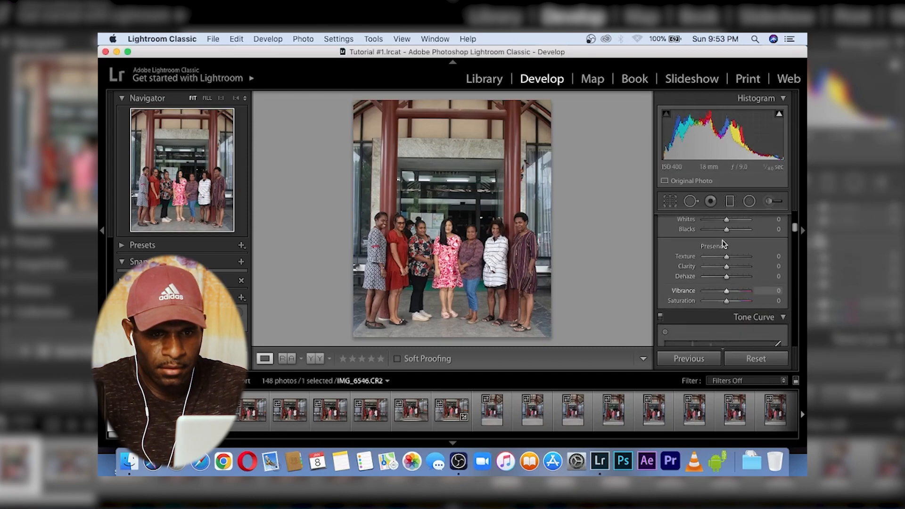
scroll(725, 247, "up", 1)
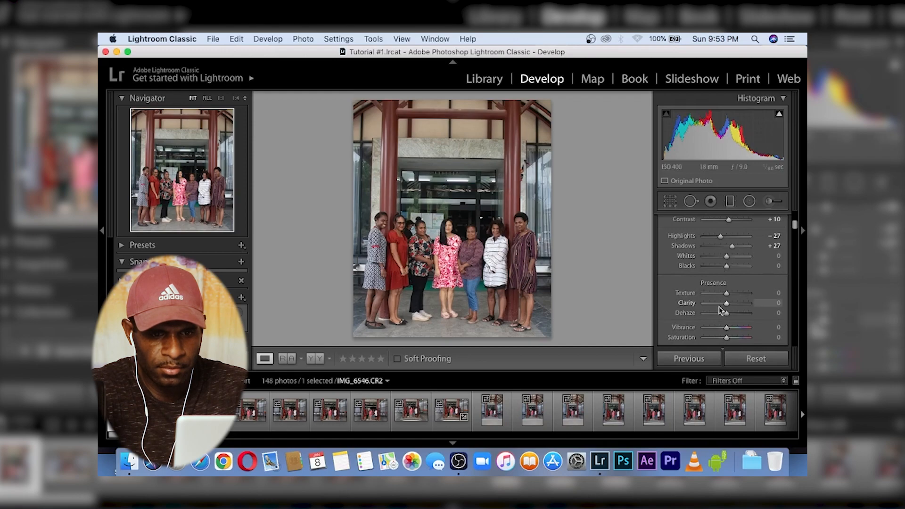
scroll(719, 309, "up", 1)
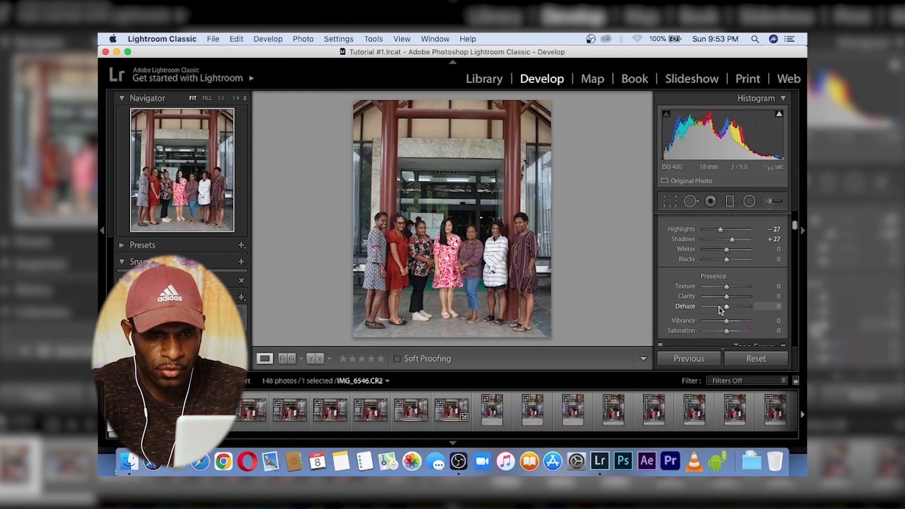
scroll(720, 310, "down", 1)
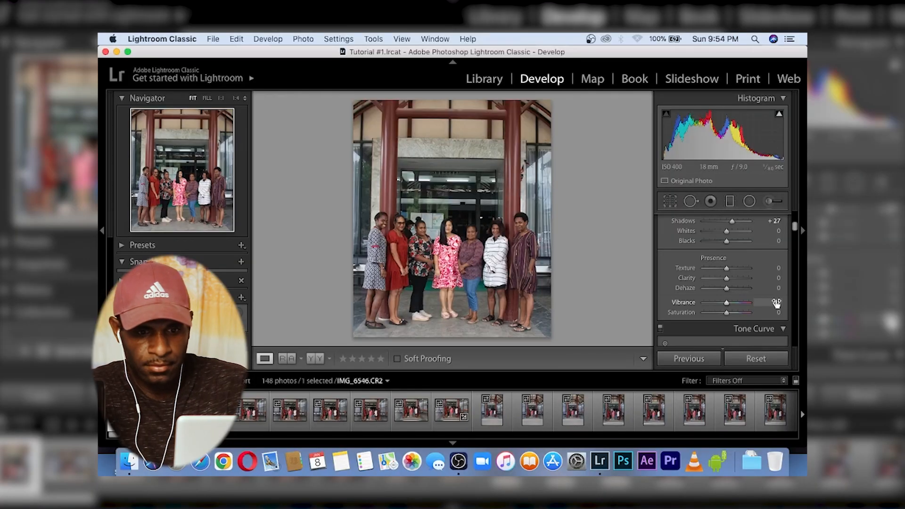
left_click(777, 302)
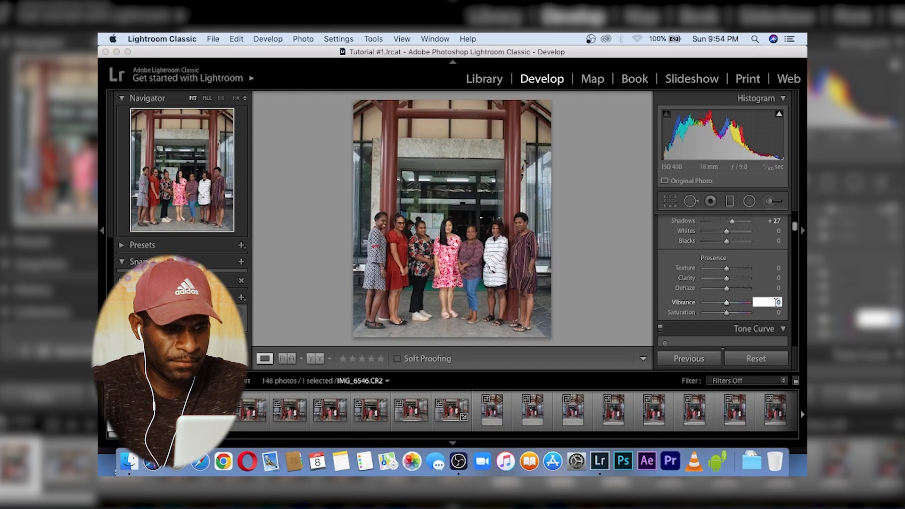
type("15")
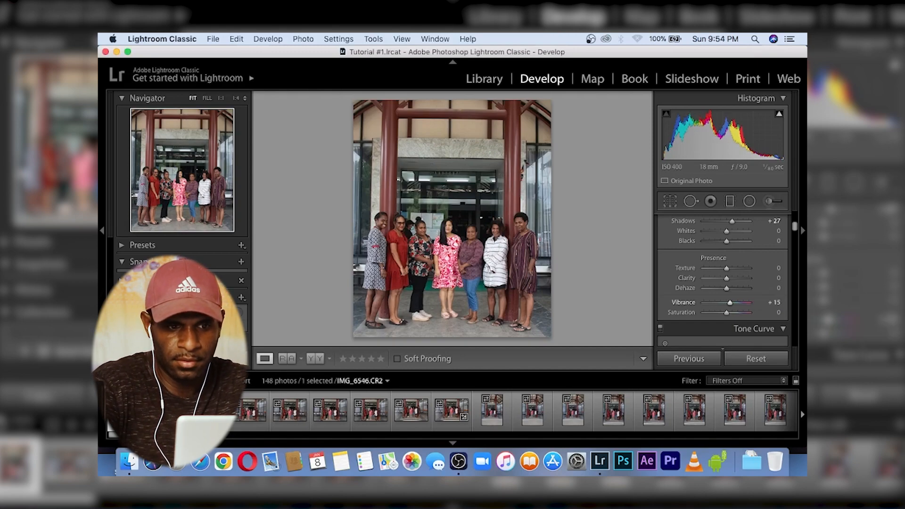
key("Return")
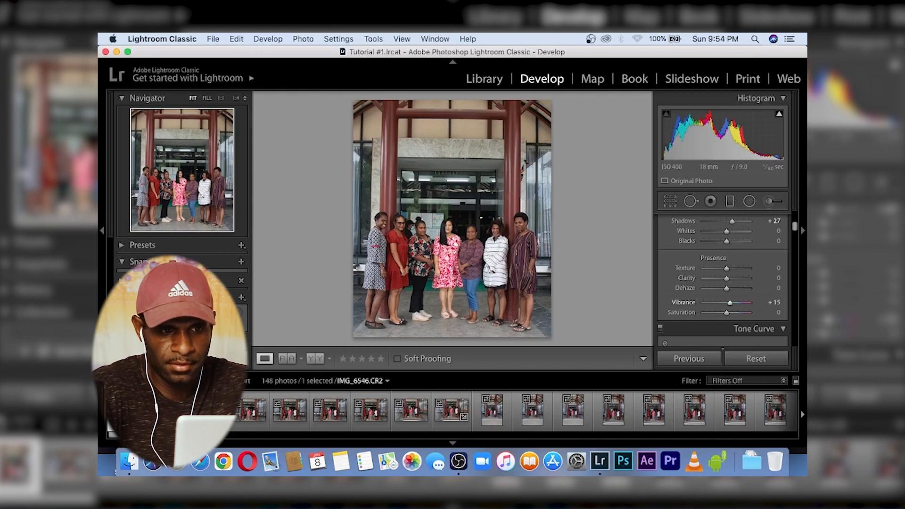
left_click(778, 312)
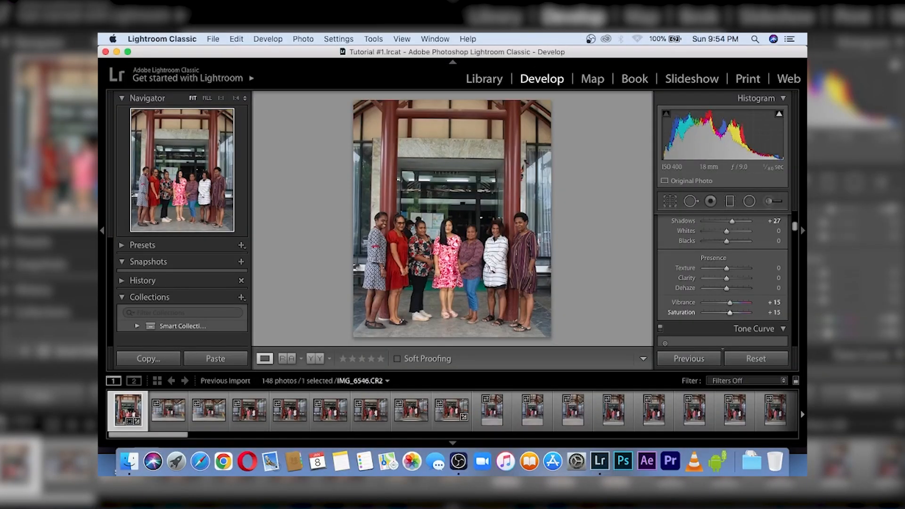
- Set the yellow saturation of IMG_6546.CR2 to +100 and the yellow hue to -100 in the color adjustments
scroll(729, 291, "down", 10)
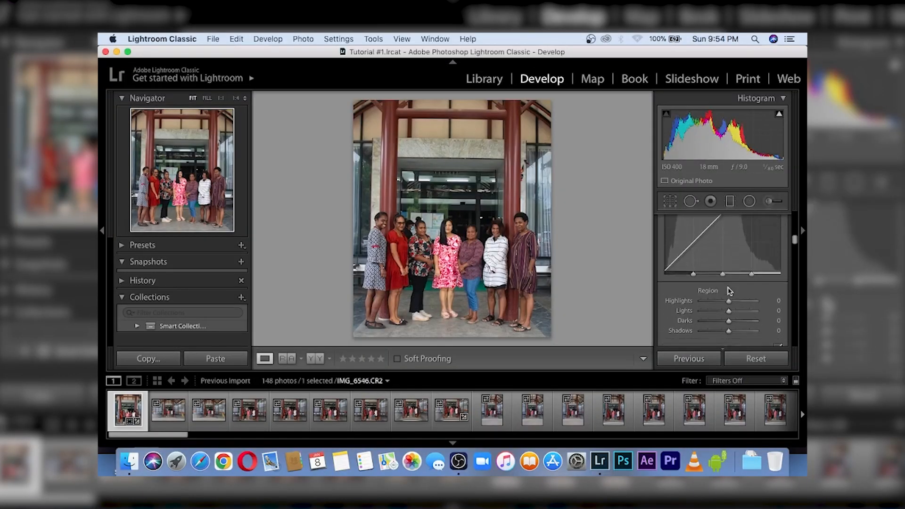
scroll(730, 290, "down", 3)
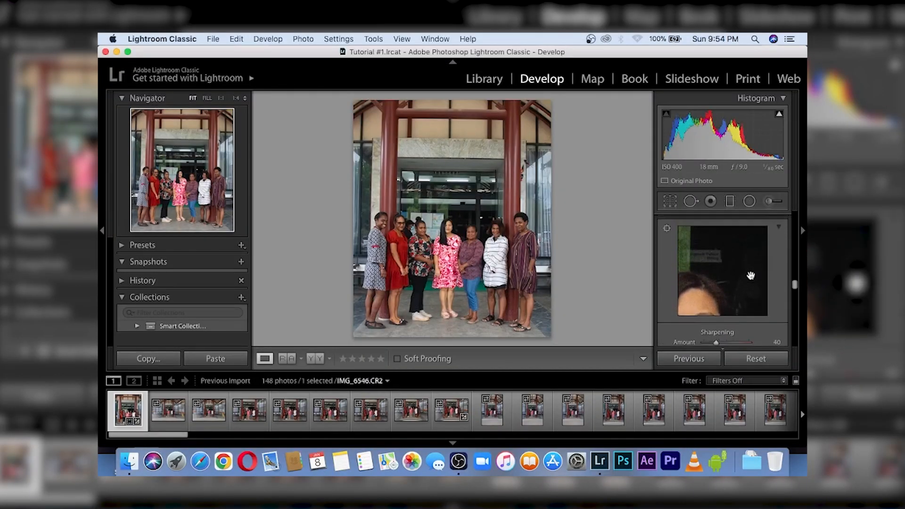
scroll(742, 286, "up", 5)
scroll(751, 278, "up", 8)
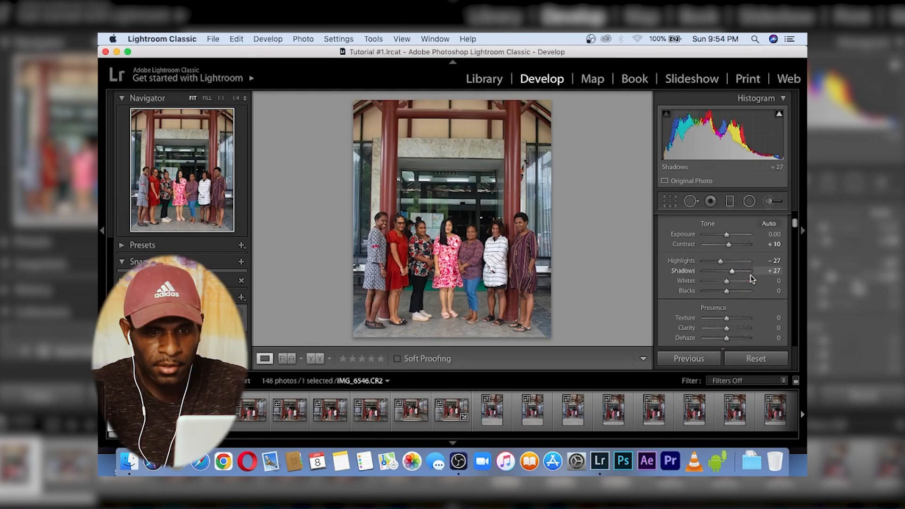
scroll(752, 278, "down", 2)
scroll(752, 278, "down", 5)
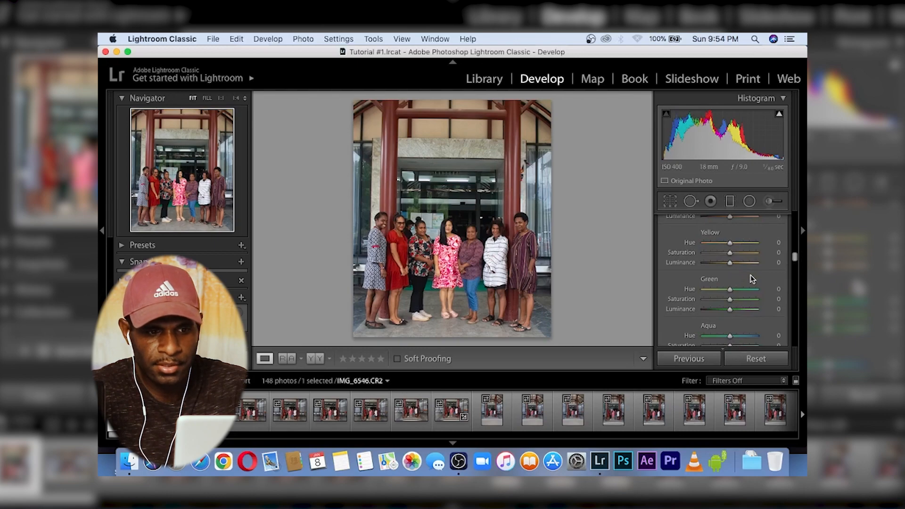
scroll(751, 278, "down", 4)
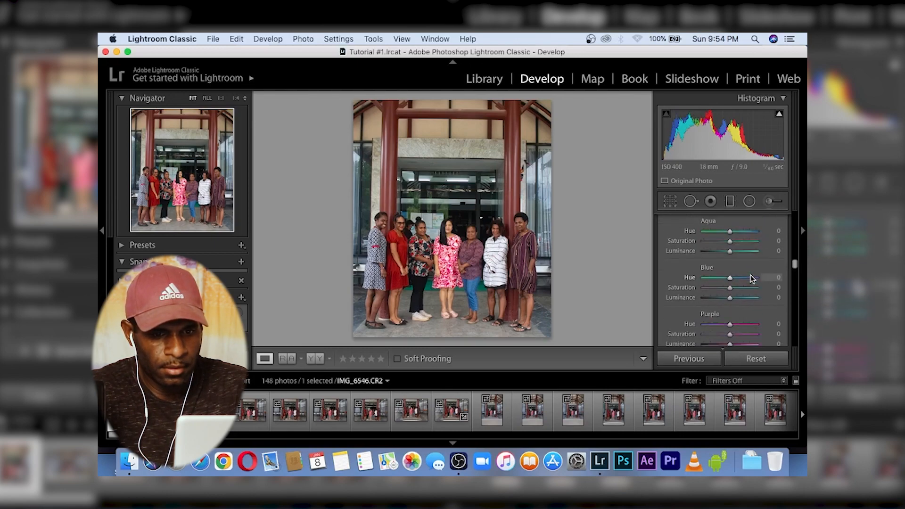
scroll(752, 278, "up", 2)
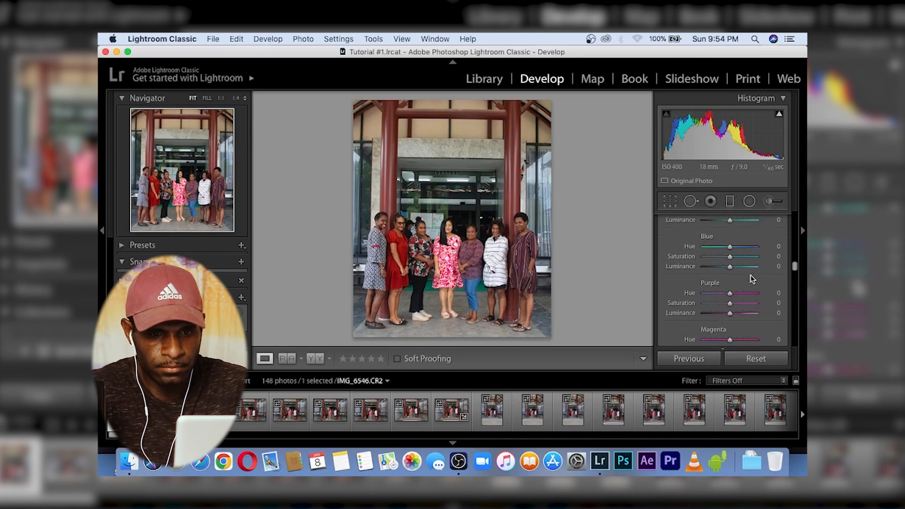
scroll(752, 278, "up", 2)
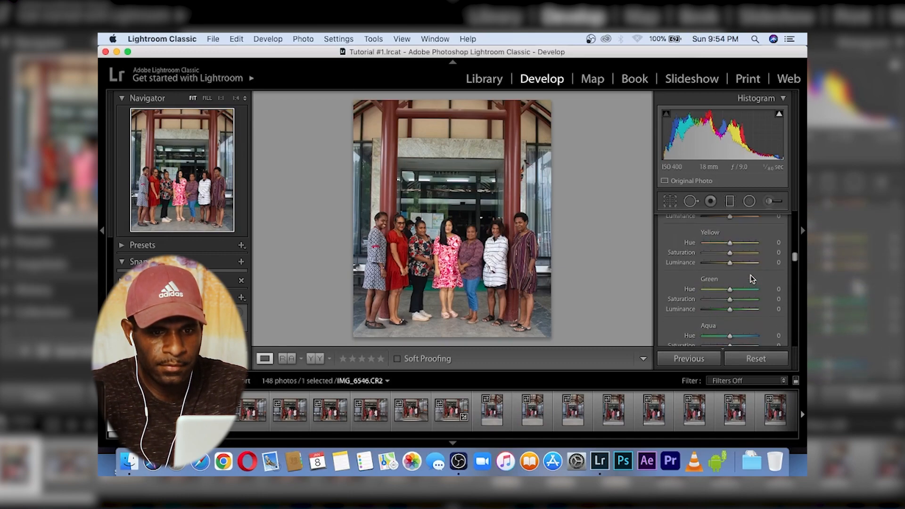
left_click_drag(713, 243, 806, 265)
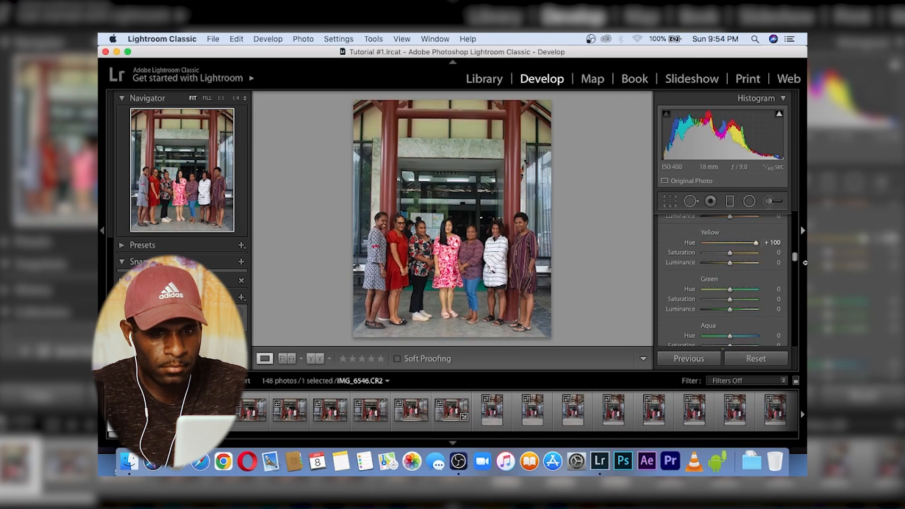
key("super+z")
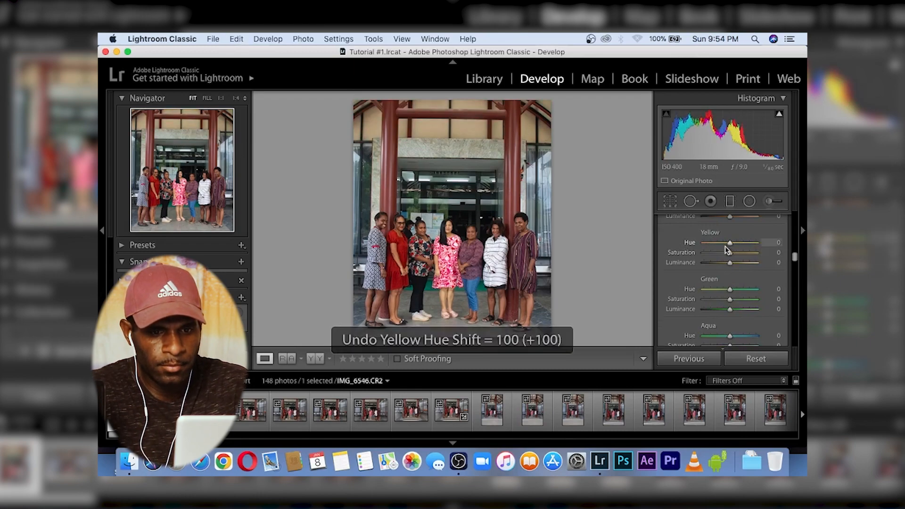
left_click_drag(730, 254, 791, 260)
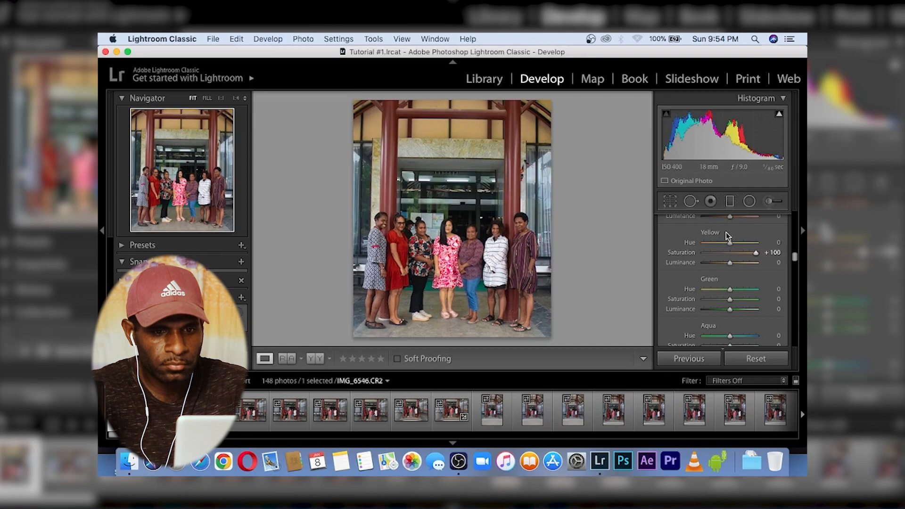
left_click_drag(729, 242, 687, 256)
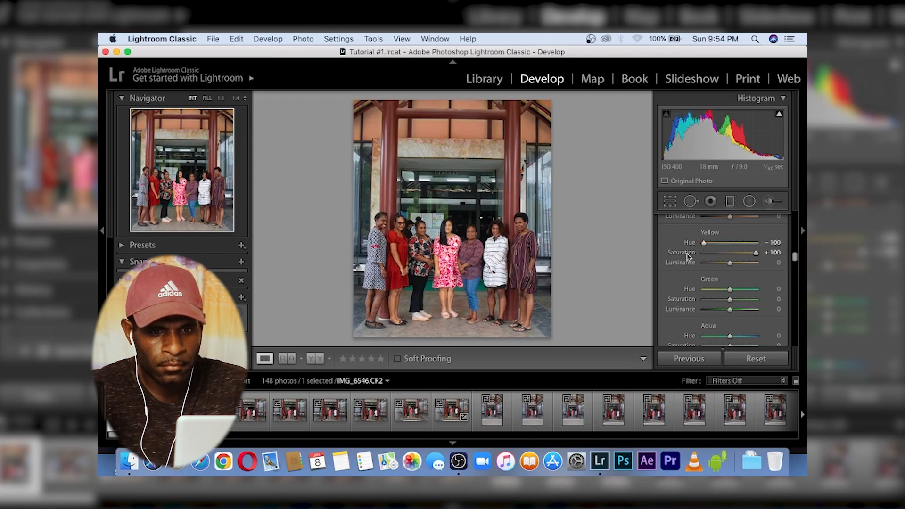
- Set the blue hue to -100 and the blue saturation to +29, checking the group close up
scroll(725, 304, "down", 2)
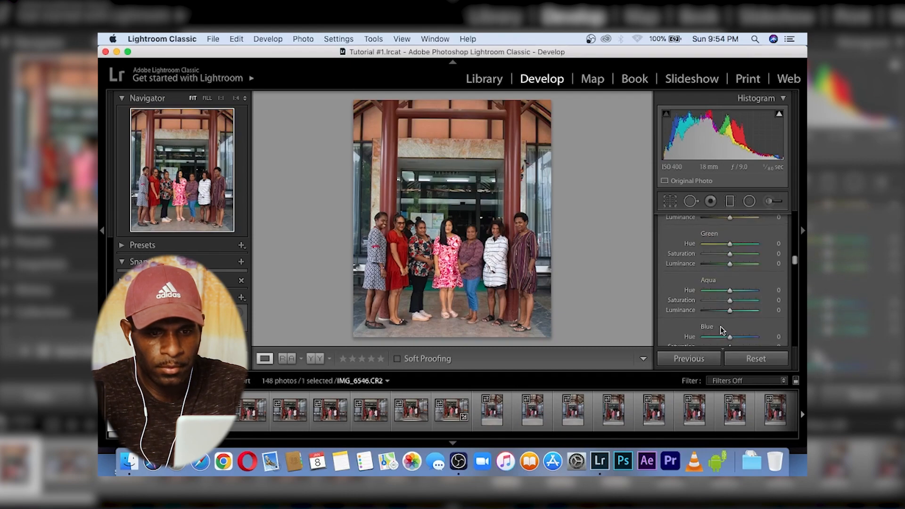
left_click_drag(729, 337, 715, 337)
scroll(697, 337, "down", 3)
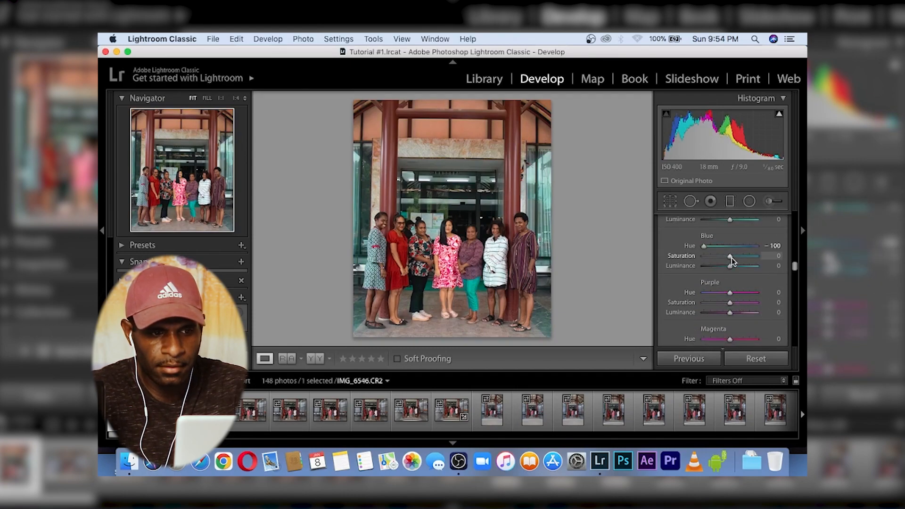
left_click_drag(731, 257, 741, 257)
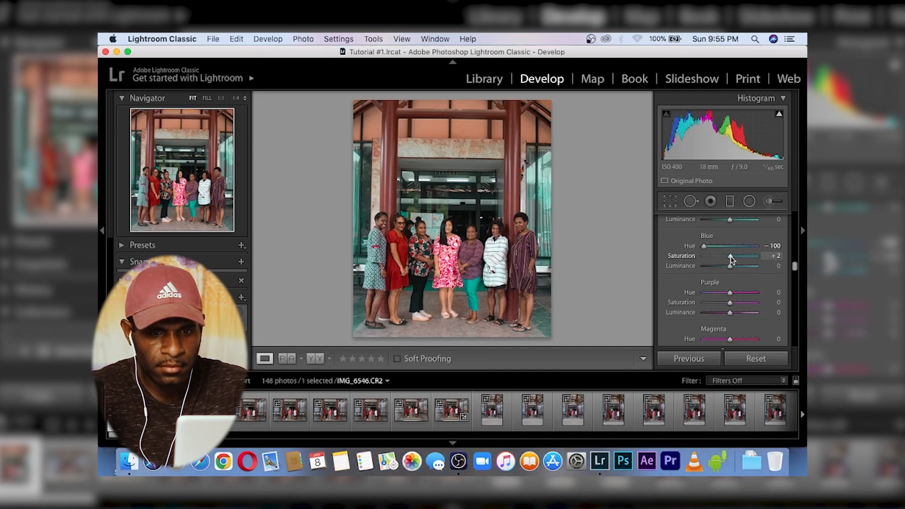
left_click_drag(694, 261, 732, 275)
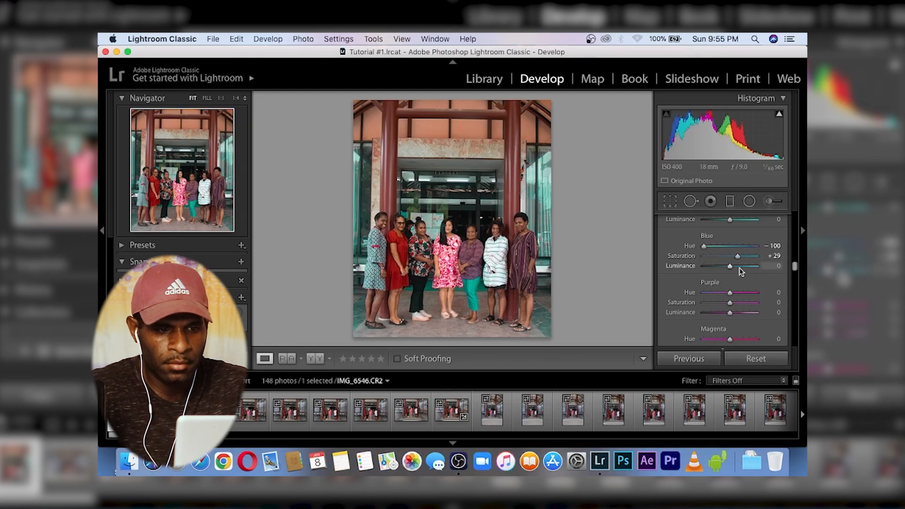
key("super+equal")
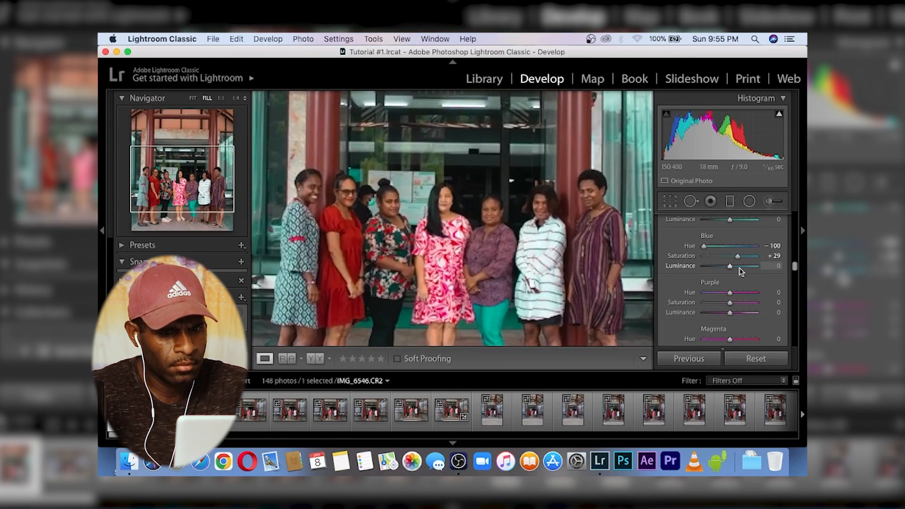
key("super+minus")
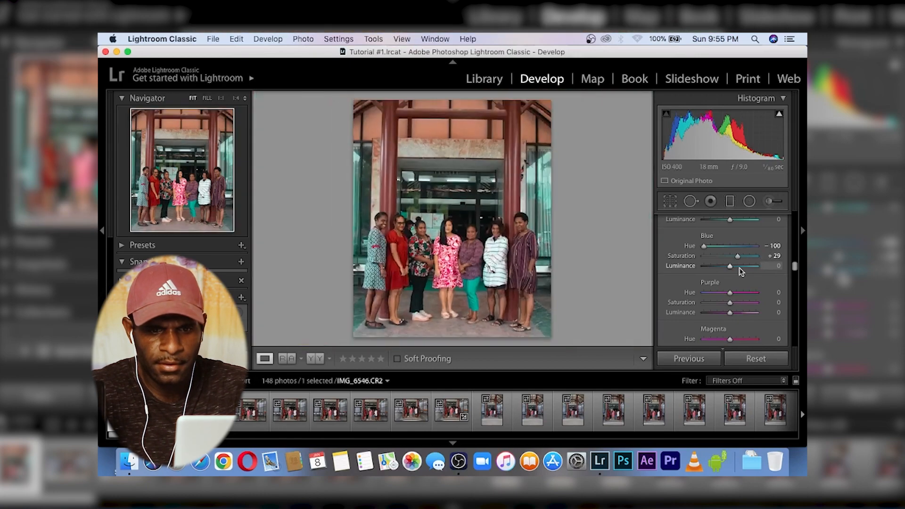
- Set the sharpening amount of IMG_6546.CR2 to 80
scroll(735, 283, "up", 3)
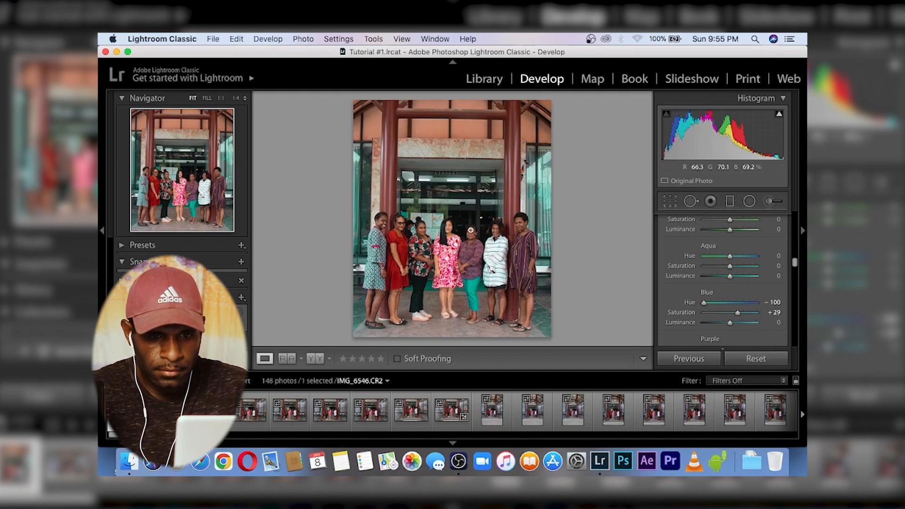
scroll(687, 333, "down", 3)
scroll(688, 333, "down", 6)
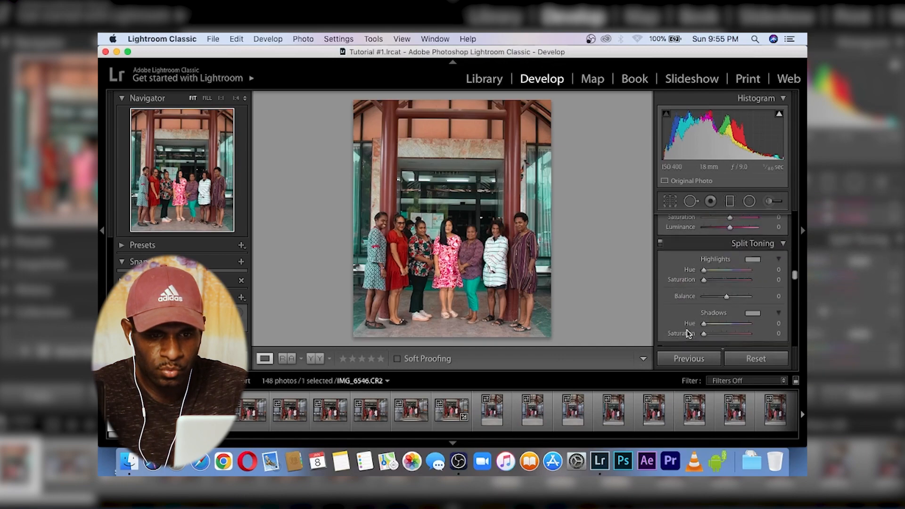
scroll(687, 333, "down", 2)
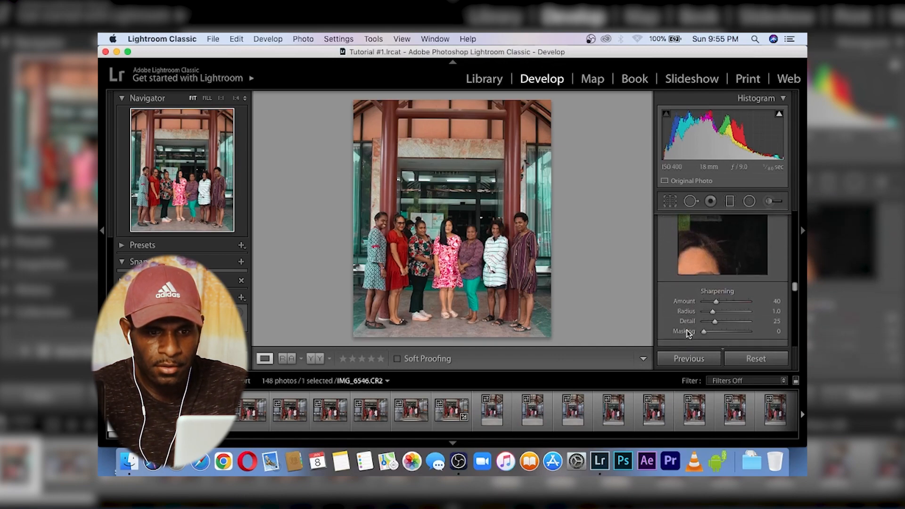
left_click(782, 300)
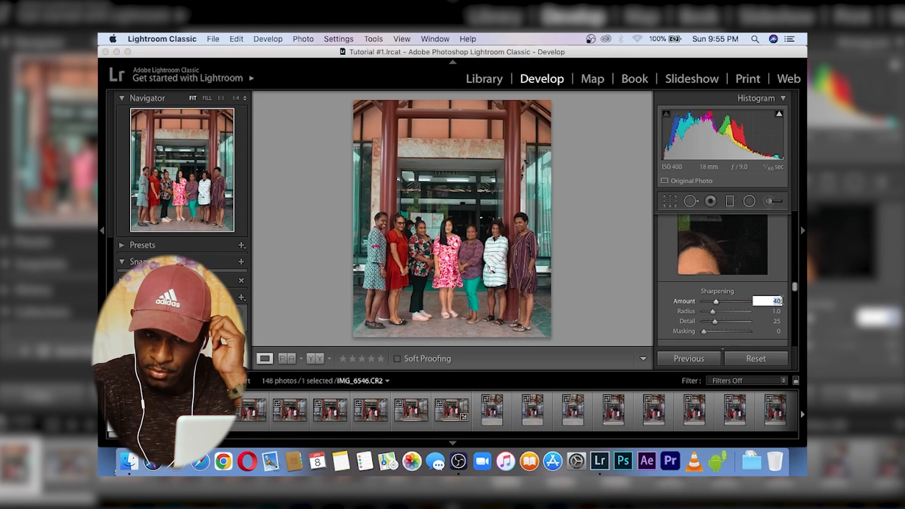
type("80")
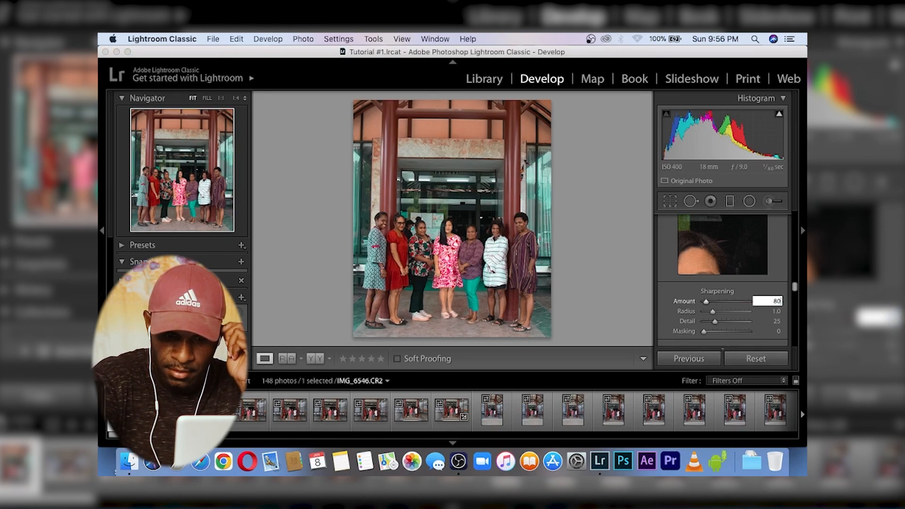
key("Return")
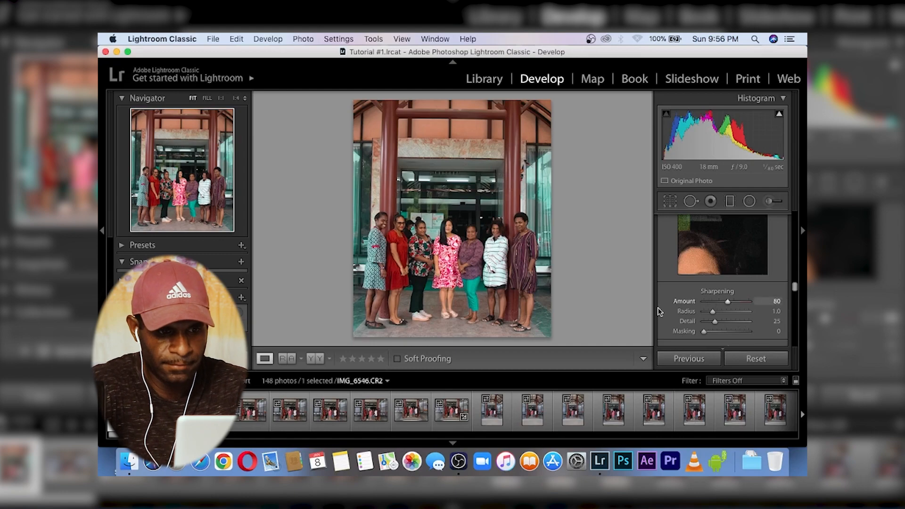
- Inspect the sharpened faces in the middle of the group close up and return to the whole photo
left_click(526, 269)
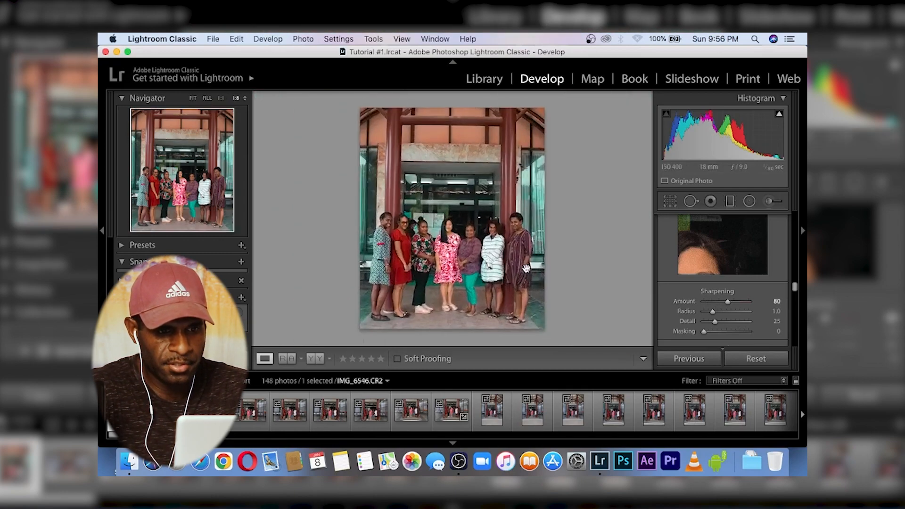
key("super+equal")
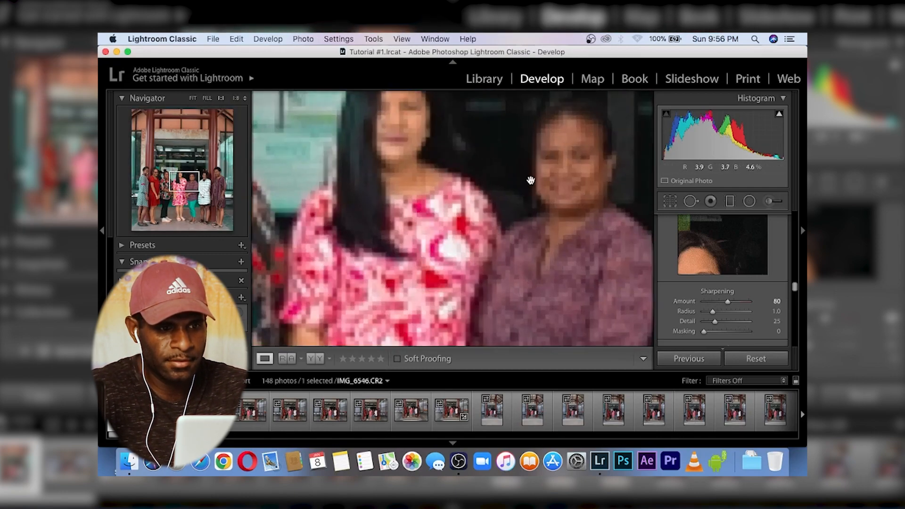
key("super+minus")
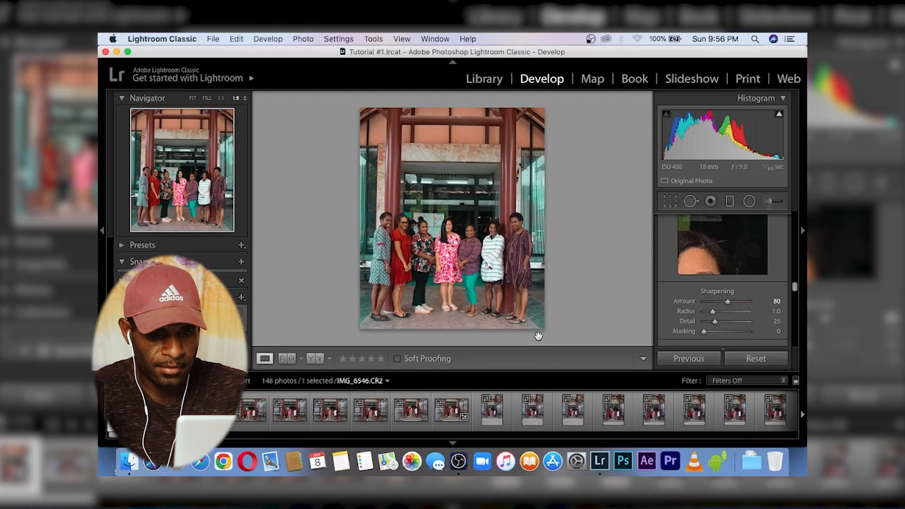
scroll(716, 325, "up", 10)
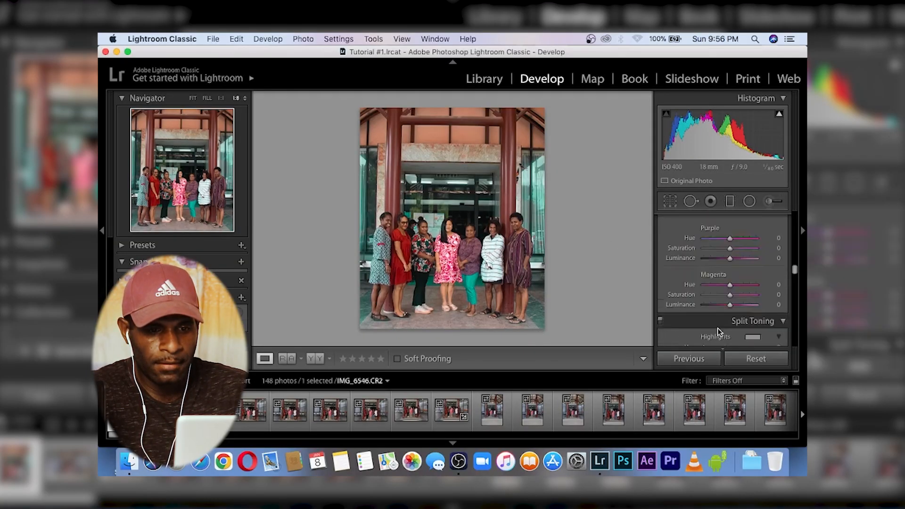
- Copy the develop settings of IMG_6546.CR2 without its crop and paste them onto IMG_6547.CR2, comparing with the unedited look
scroll(718, 328, "up", 5)
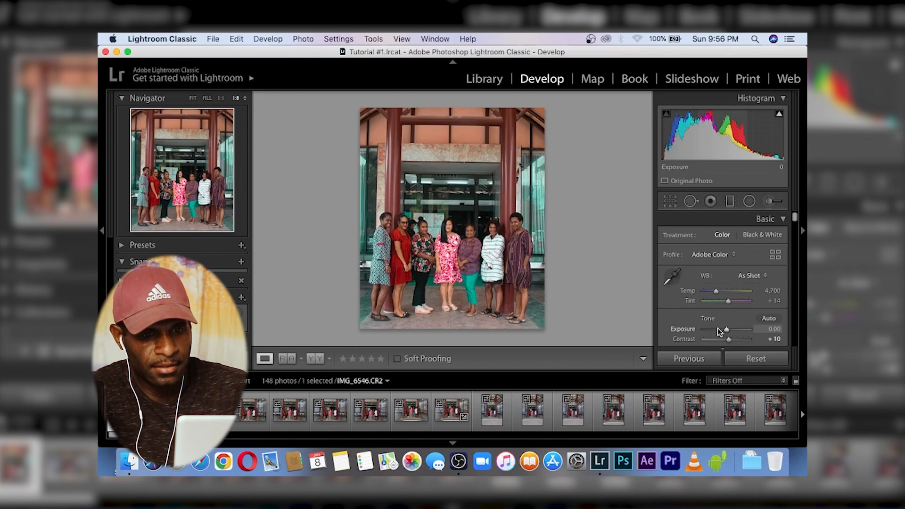
key("super+shift+c")
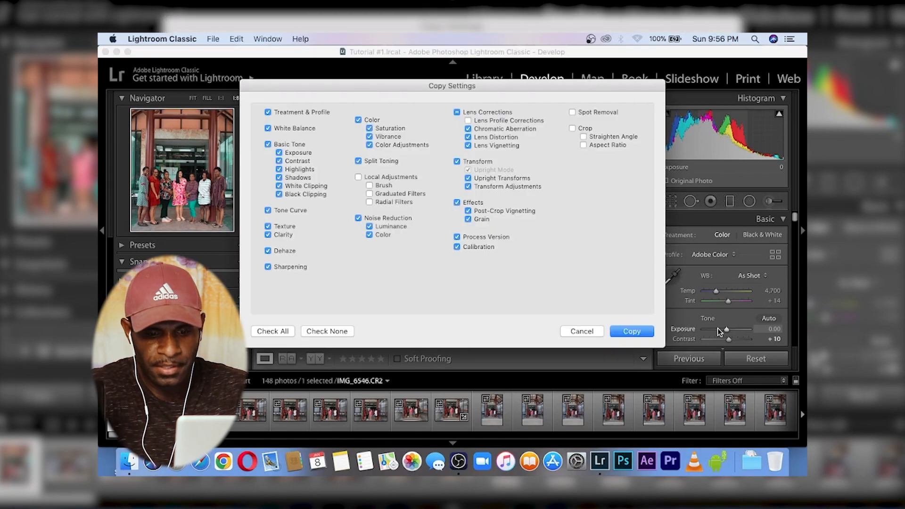
key("Return")
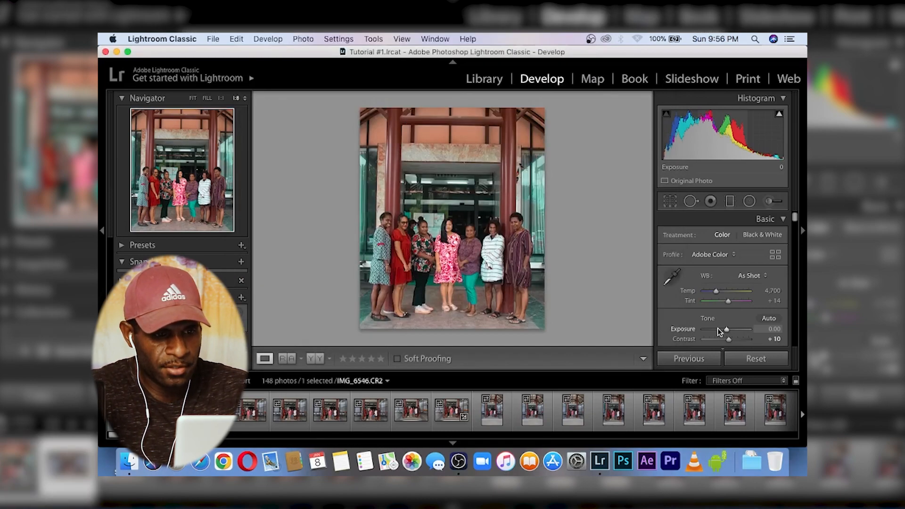
key("Right")
key("super+shift+v")
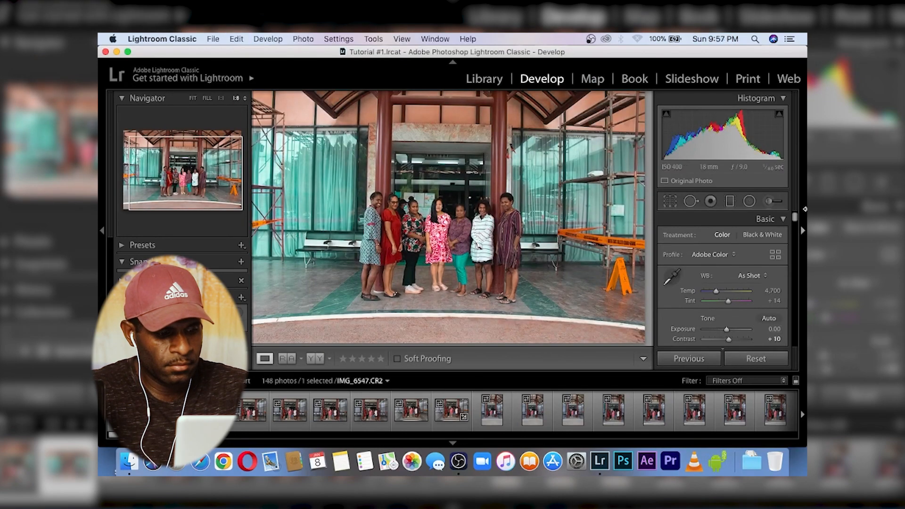
key("super+z")
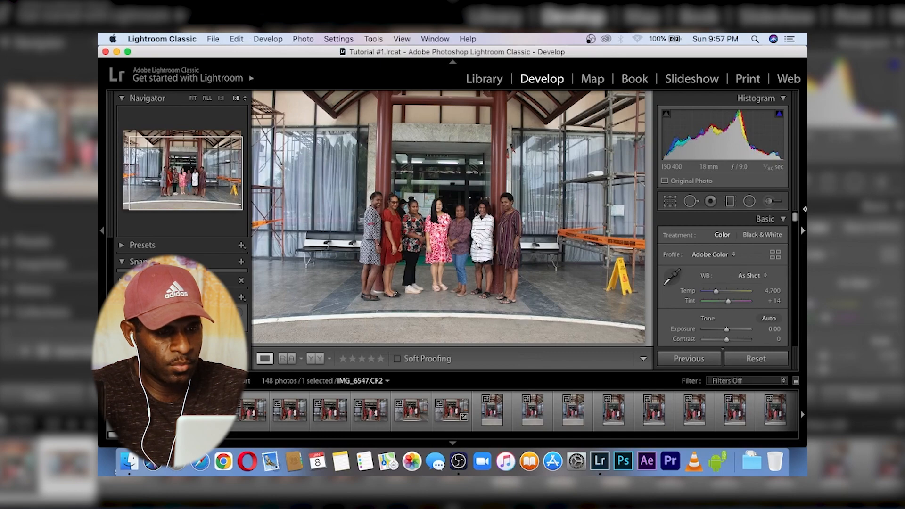
key("super+shift+v")
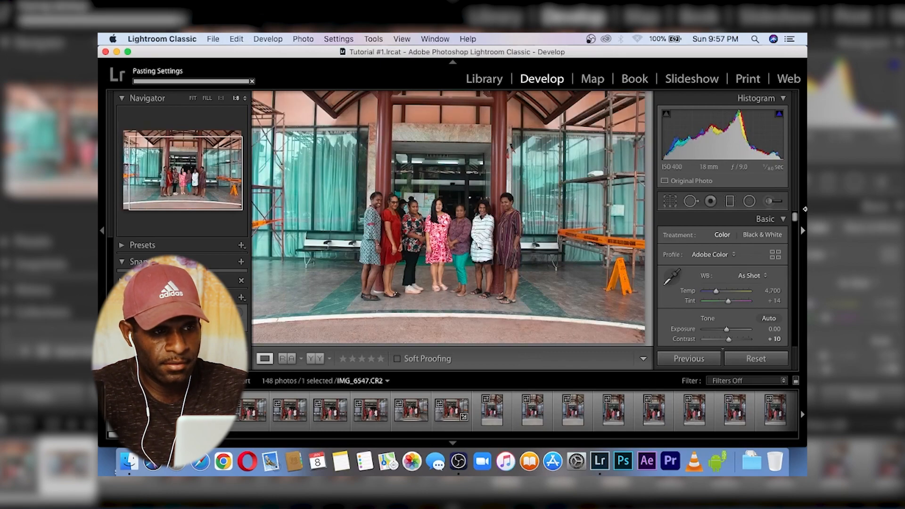
- Crop IMG_6547.CR2 tighter around the group, trimming both sides and the foreground without rotation, and check the faces close up
left_click(677, 200)
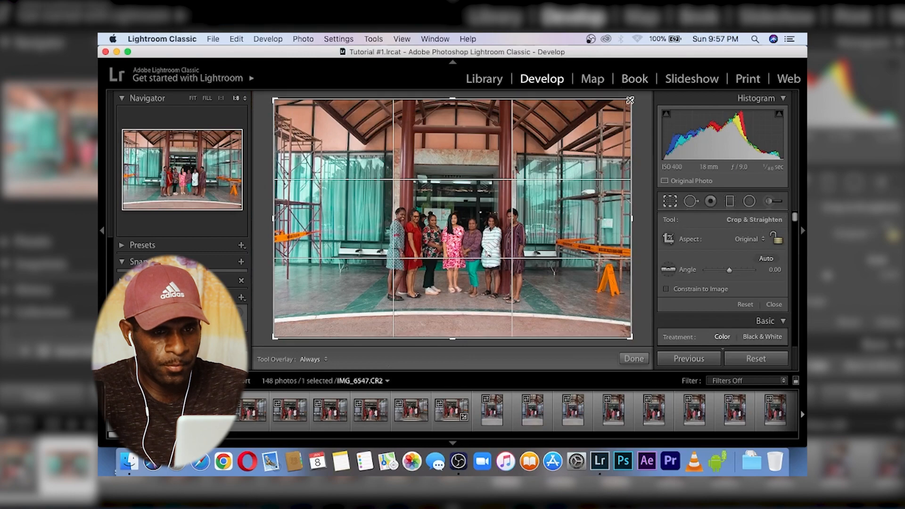
left_click_drag(629, 100, 592, 99)
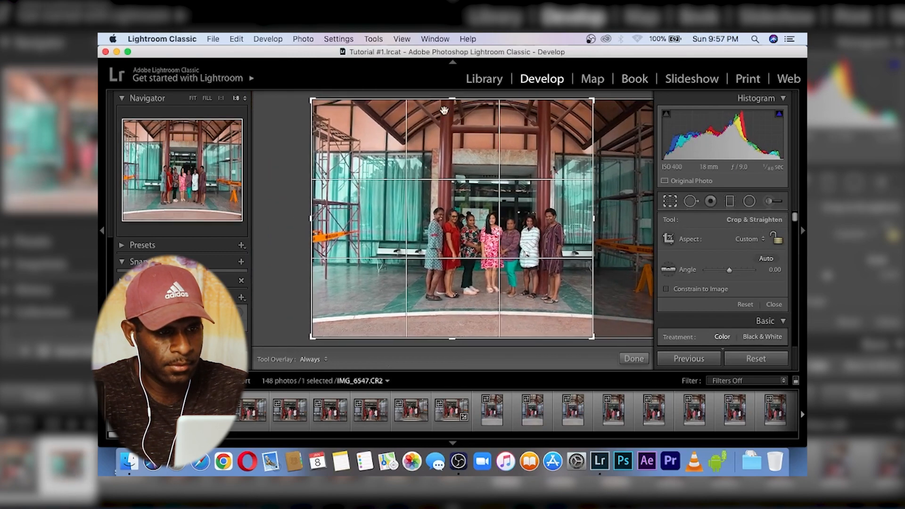
left_click_drag(311, 100, 348, 97)
left_click_drag(474, 339, 462, 327)
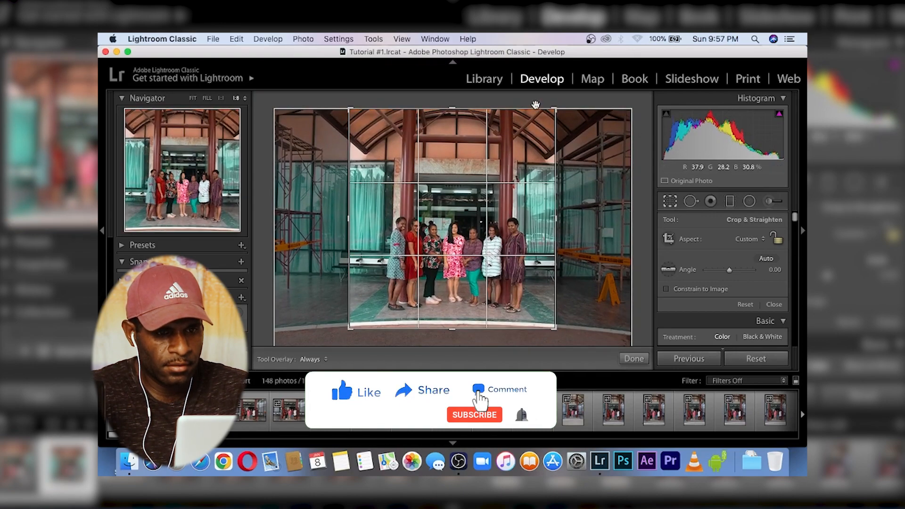
left_click_drag(543, 104, 545, 108)
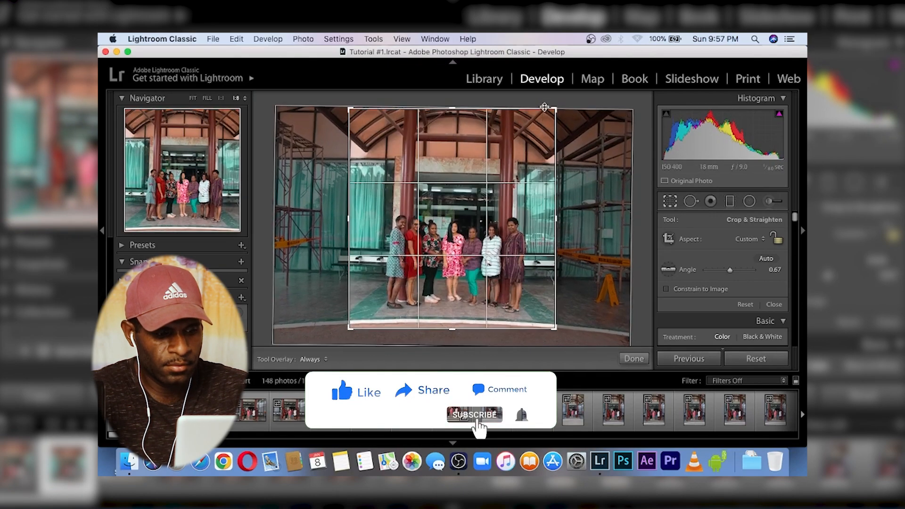
key("super+z")
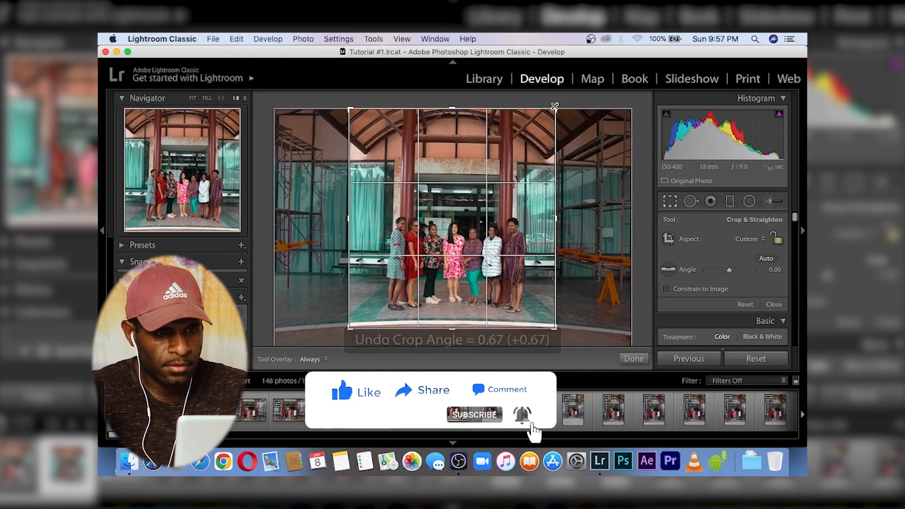
key("Return")
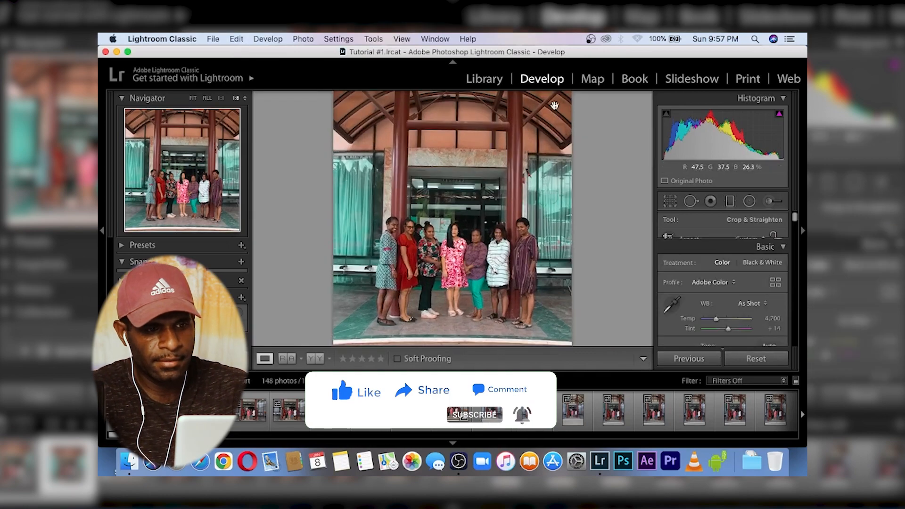
key("z")
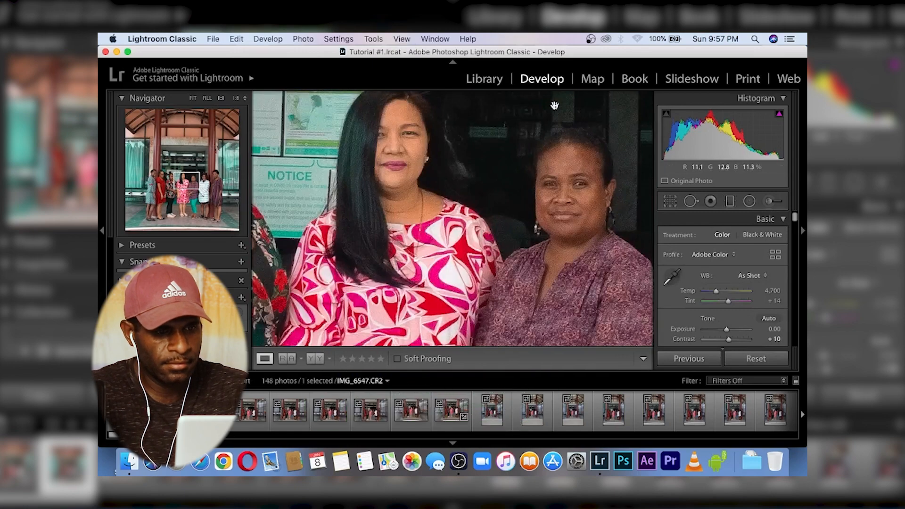
key("z")
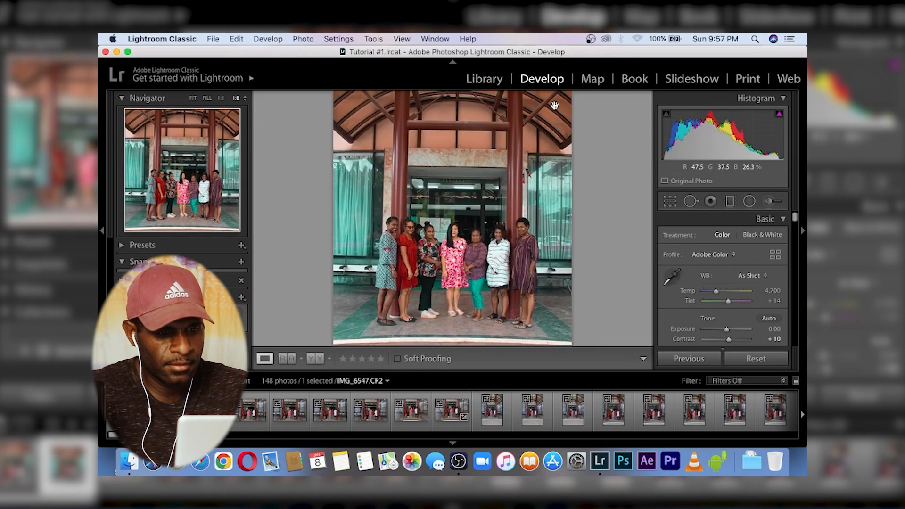
- Try to transfer the develop settings of IMG_6547.CR2 to the next photo, IMG_6548.CR2
key("super+shift+c")
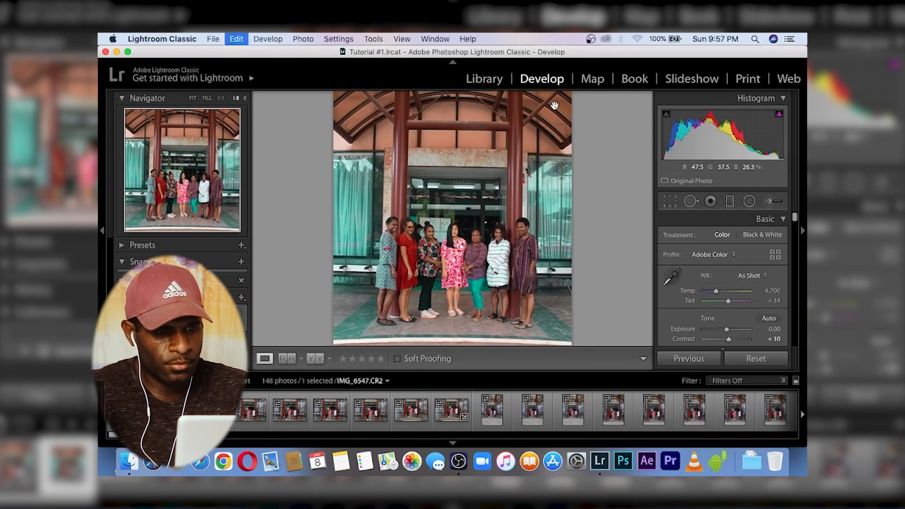
key("Return")
key("Right")
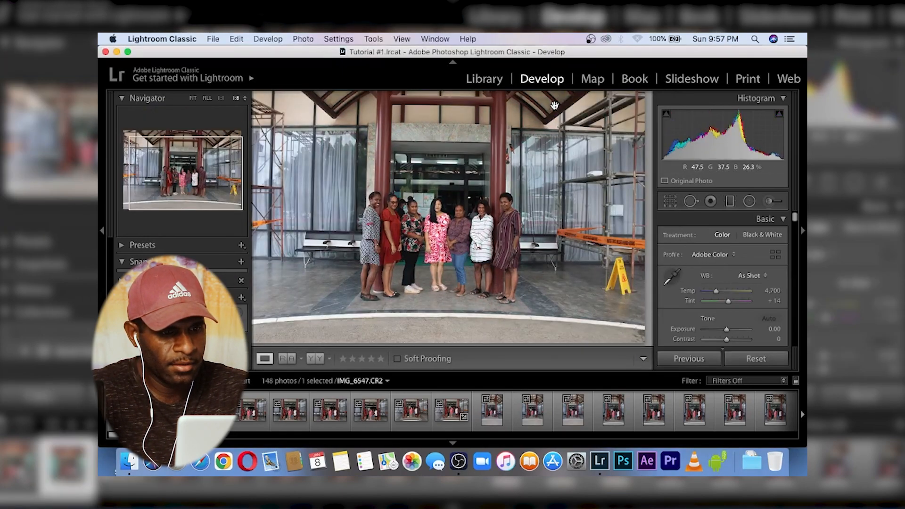
key("super+shift+v")
- Copy the develop settings of IMG_6547.CR2 including Crop, Straighten Angle and Aspect Ratio, and paste them onto IMG_6548.CR2
key("super+shift+c")
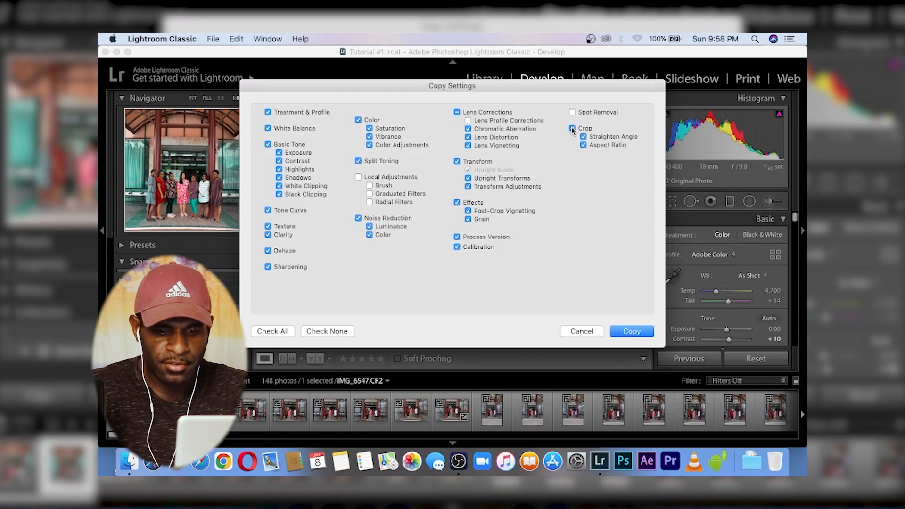
key("Return")
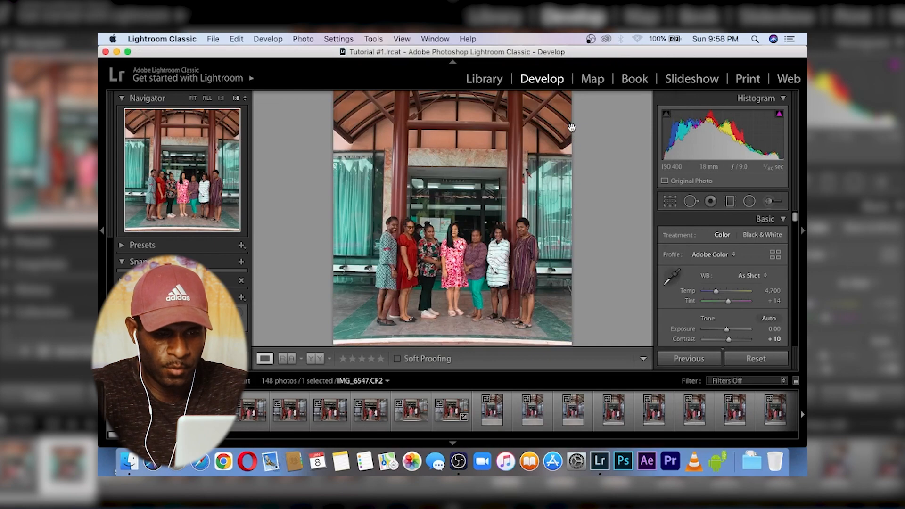
key("Right")
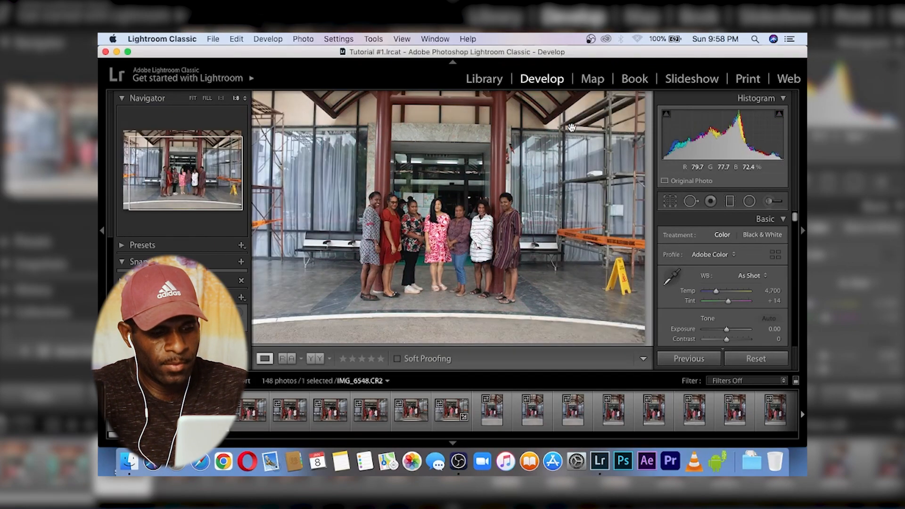
key("super+shift+v")
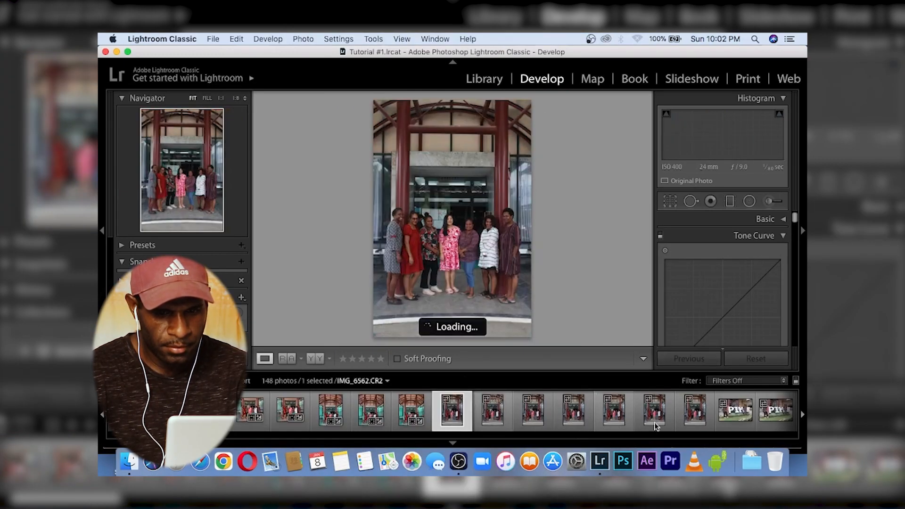
left_click(692, 423, "shift")
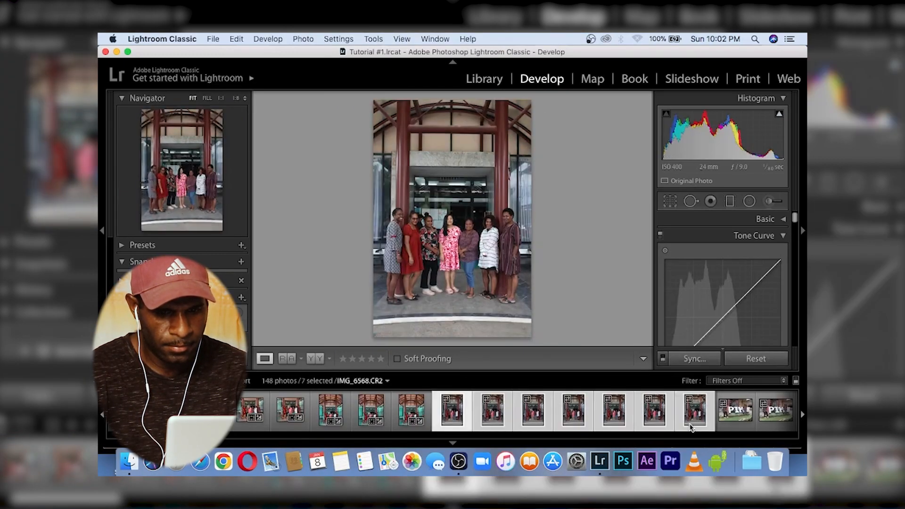
right_click(690, 424)
left_click(477, 367)
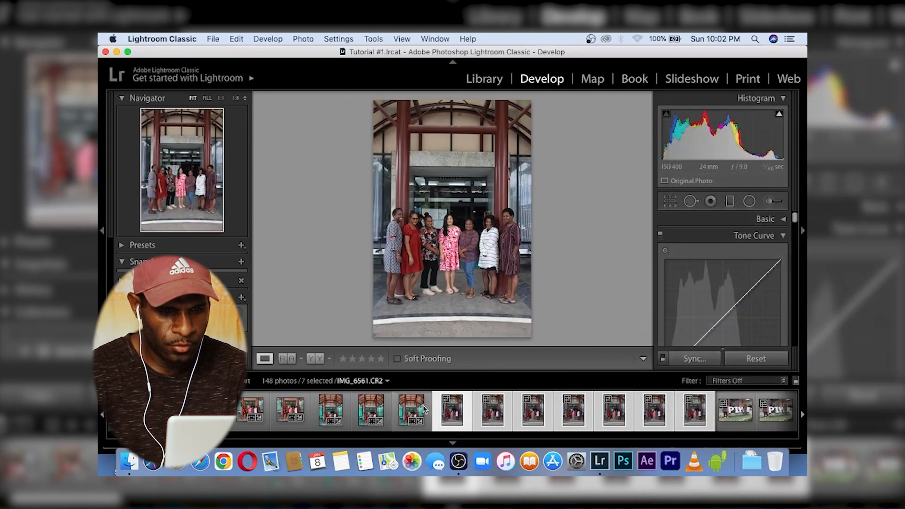
- Paste the copied develop settings onto all the remaining unedited portrait group photos up to IMG_6568.CR2 at once
left_click(446, 417)
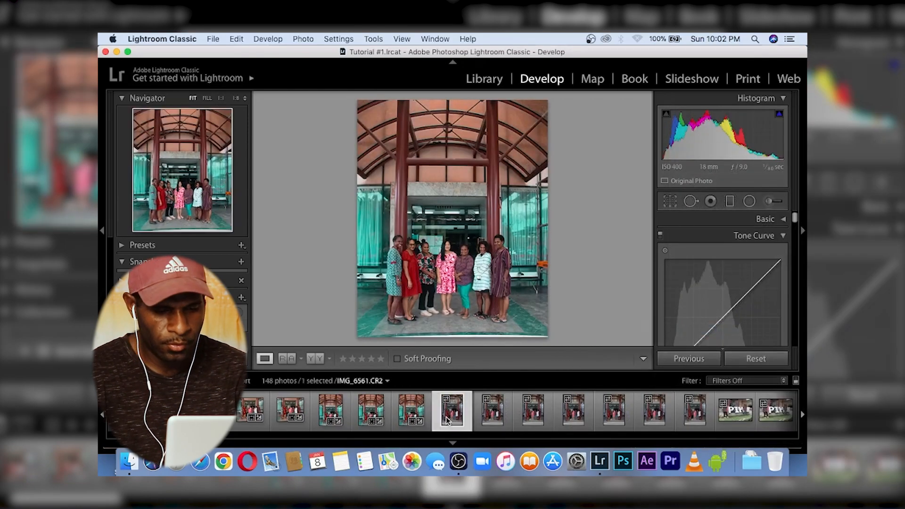
left_click(697, 416, "shift")
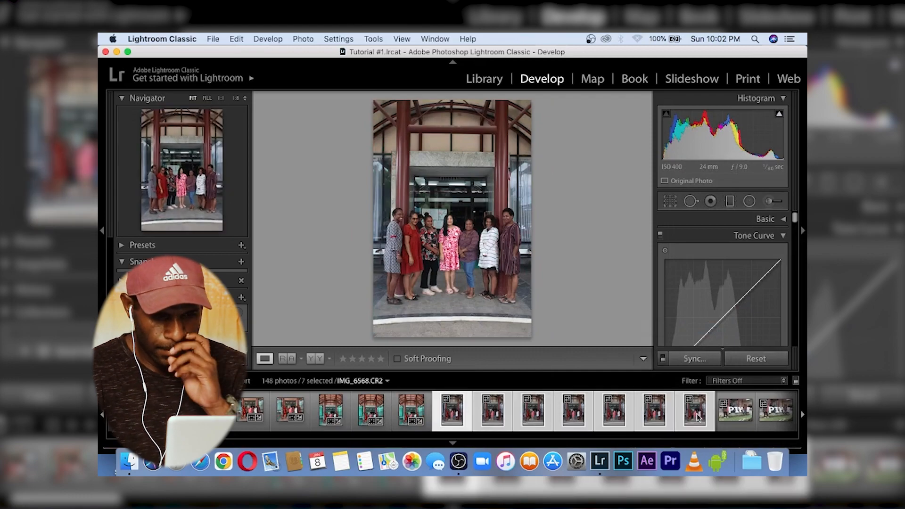
right_click(696, 416)
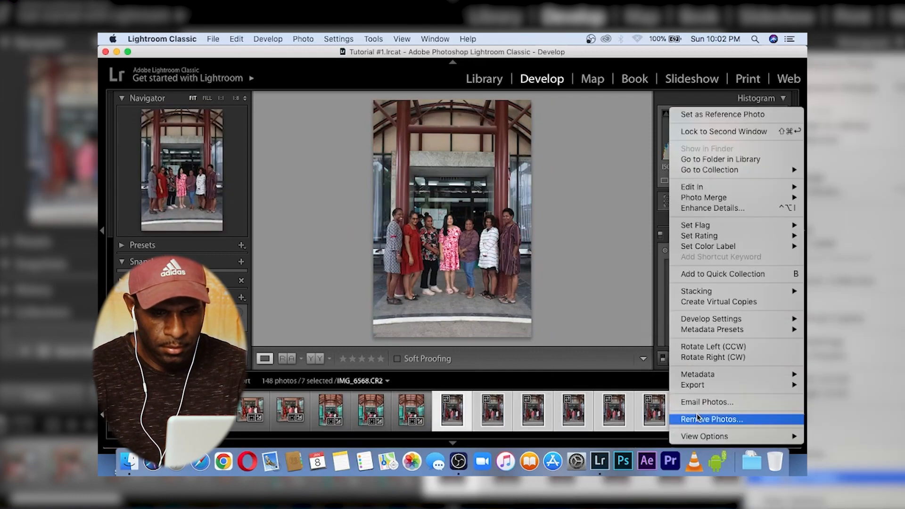
mouse_move(733, 321)
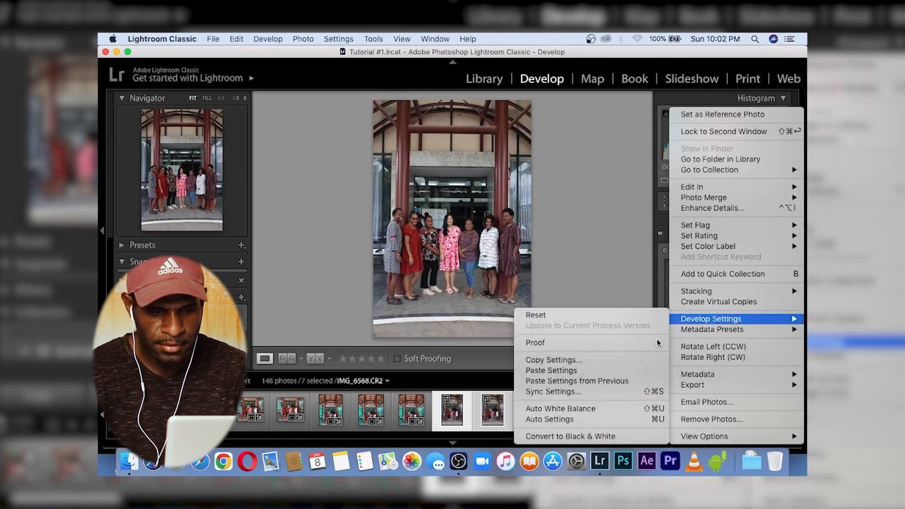
left_click(633, 371)
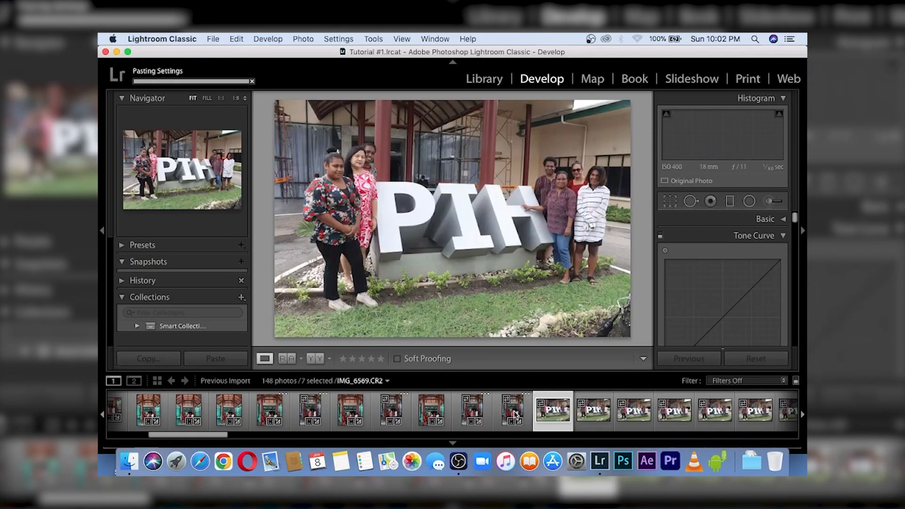
- Adjust the crop of IMG_6568.CR2 around the group at its lower edge
left_click(518, 417)
key("F2")
key("F2")
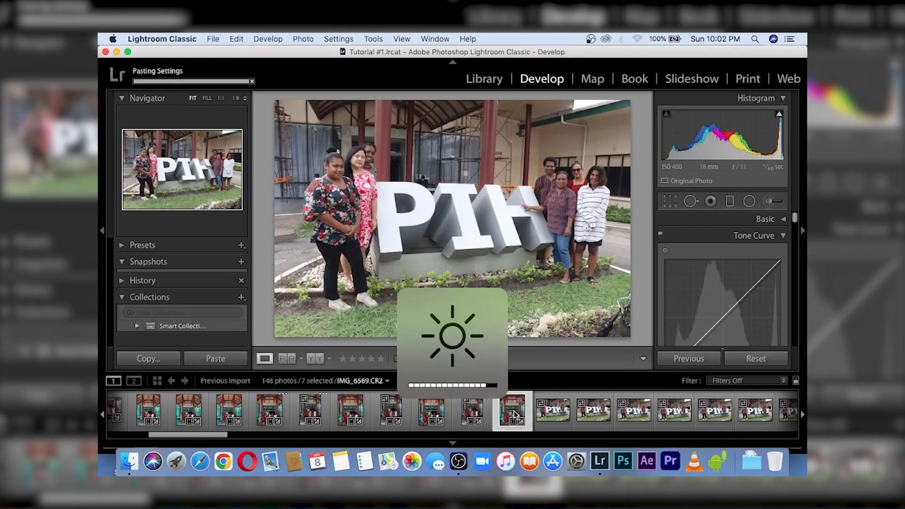
left_click(670, 202)
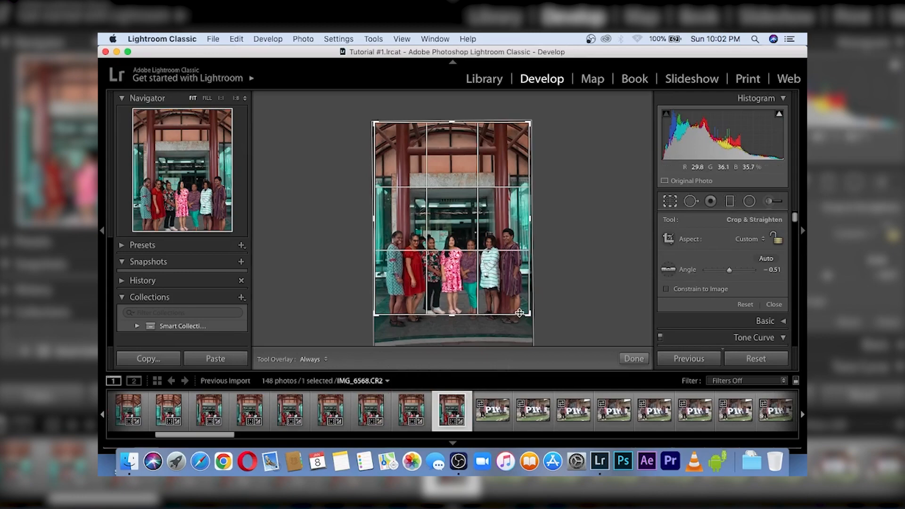
left_click_drag(531, 344, 521, 329)
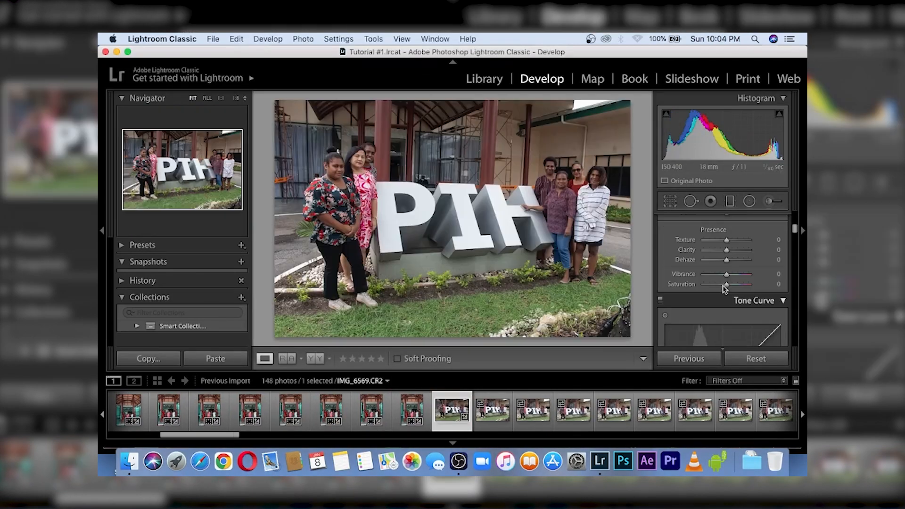
- Set the vibrance of IMG_6569.CR2 to +15 and the saturation to +10
left_click(778, 274)
type("15")
key("Tab")
type("10")
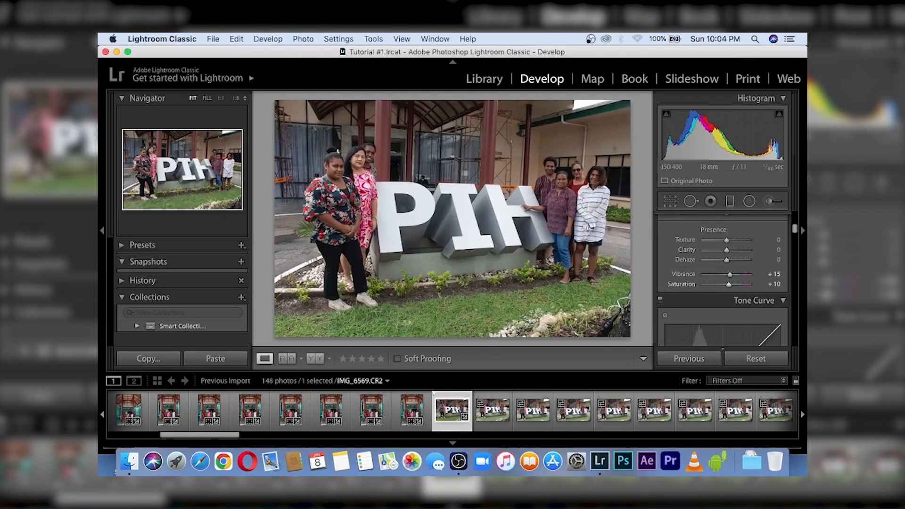
key("Return")
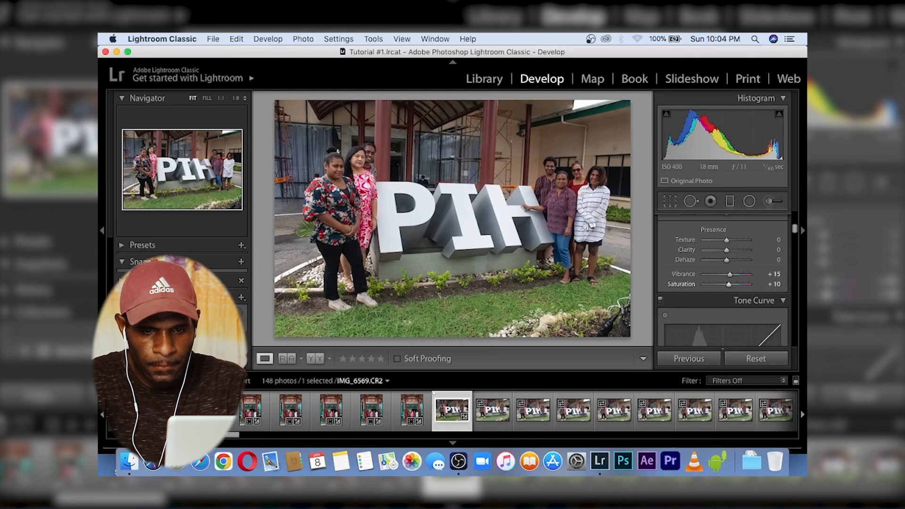
- Set the green hue of IMG_6569.CR2 to -100 in the color adjustments
scroll(724, 307, "down", 5)
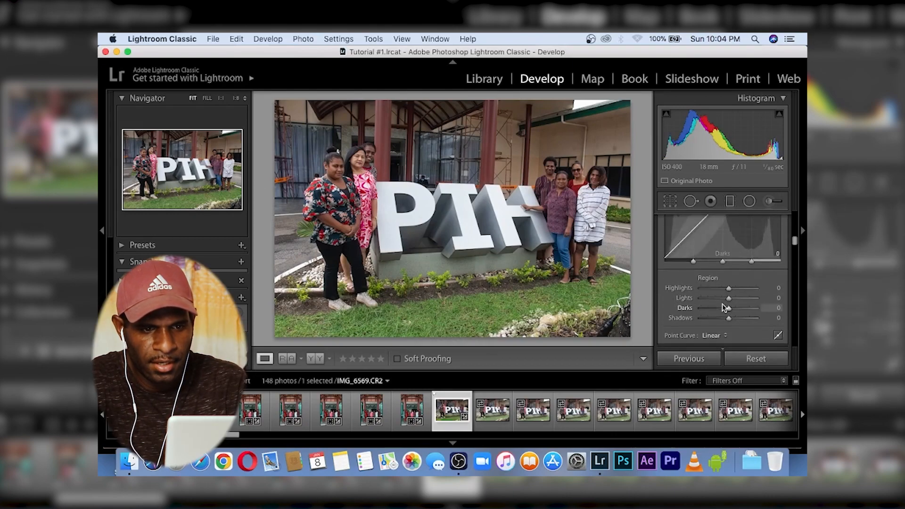
scroll(724, 307, "down", 6)
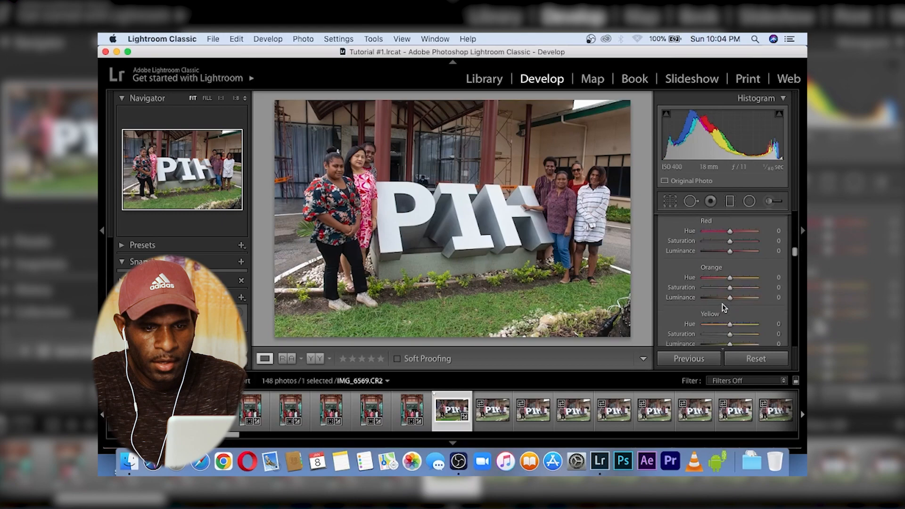
scroll(725, 307, "down", 3)
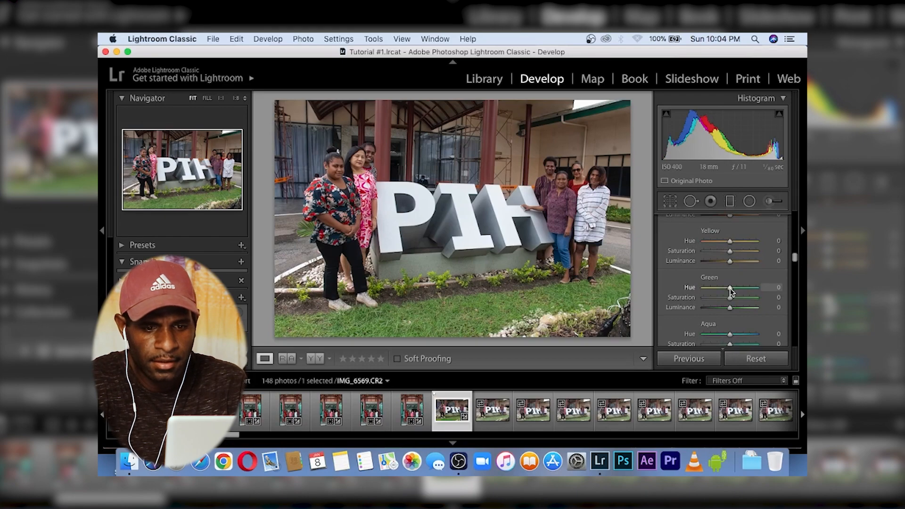
left_click_drag(730, 292, 690, 289)
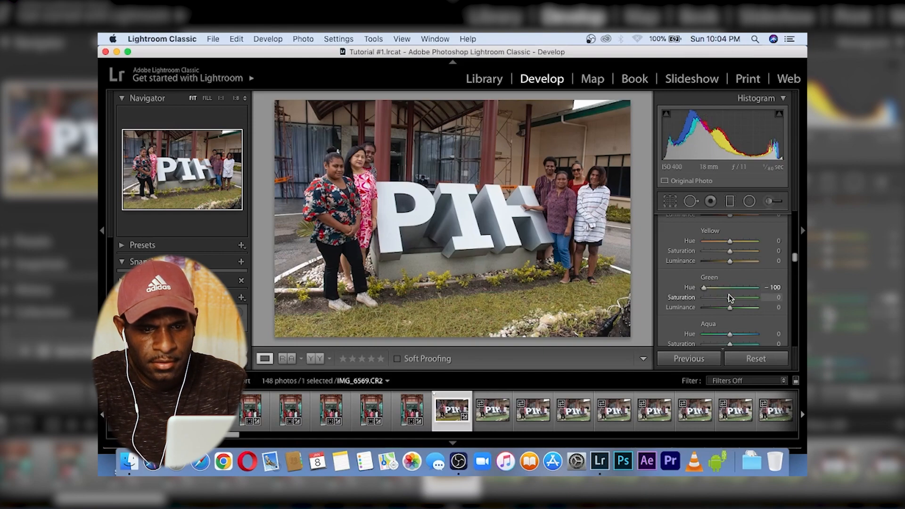
left_click_drag(730, 298, 757, 300)
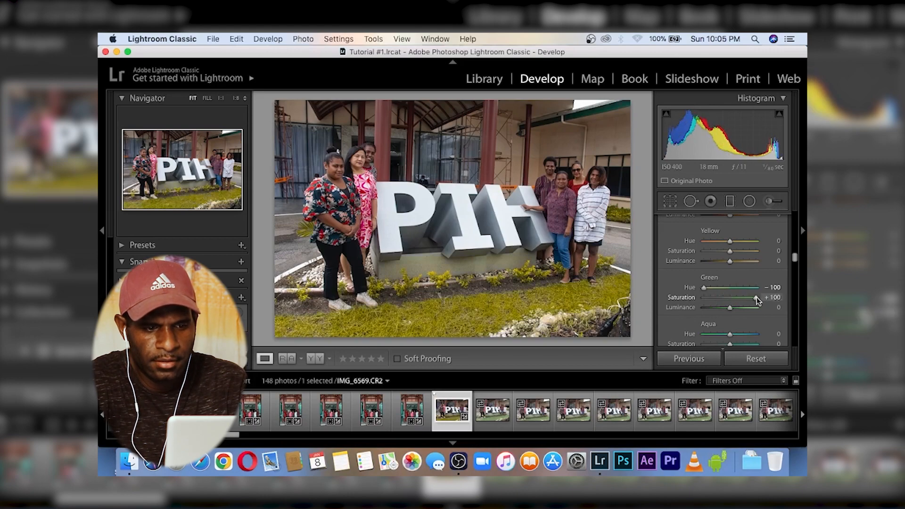
left_click(777, 298)
type("0")
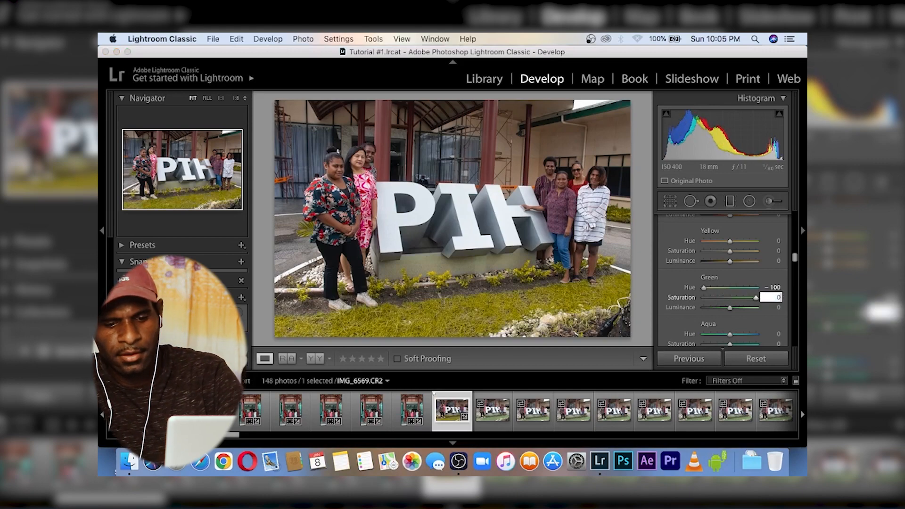
key("Return")
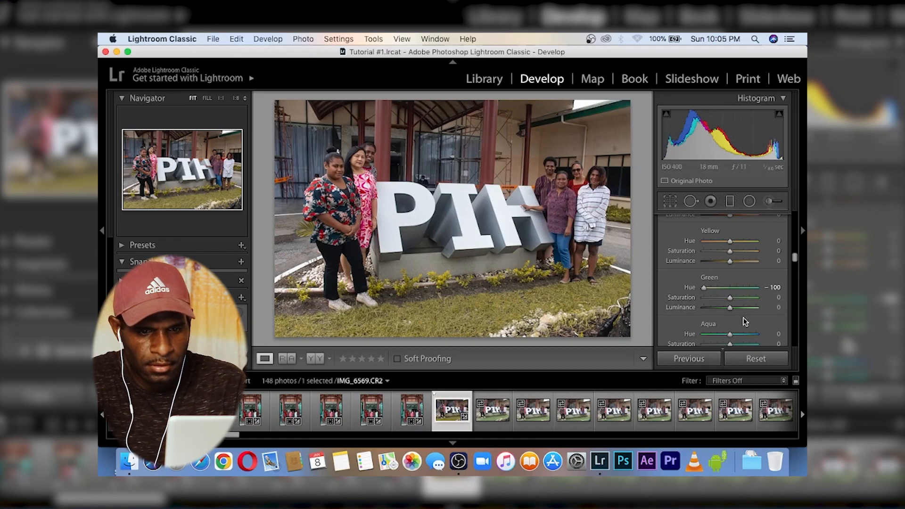
- Set the yellow hue of IMG_6569.CR2 to -100 and the yellow saturation to +52
scroll(743, 319, "down", 5)
scroll(743, 321, "up", 2)
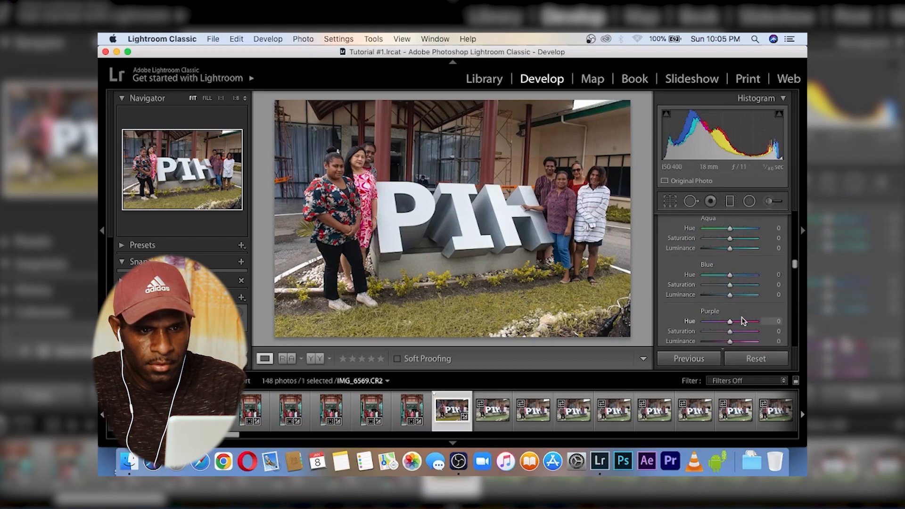
scroll(742, 318, "up", 5)
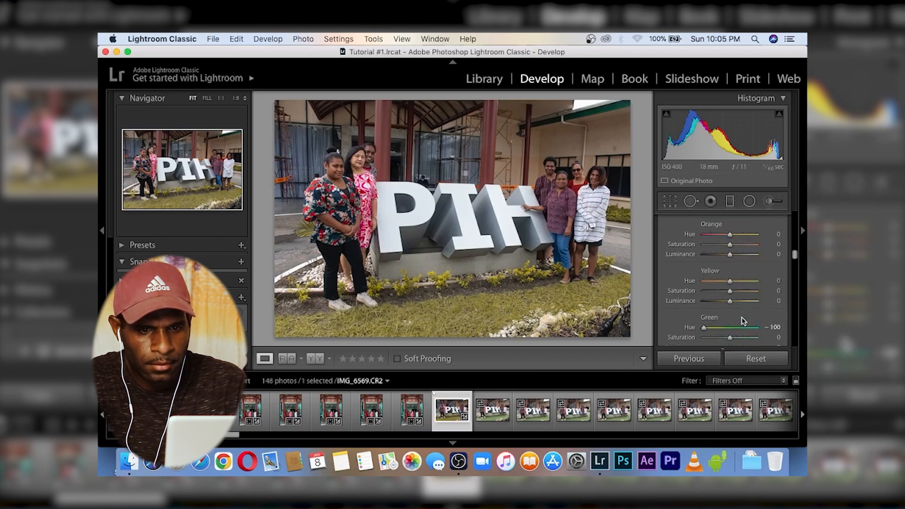
left_click_drag(724, 289, 684, 291)
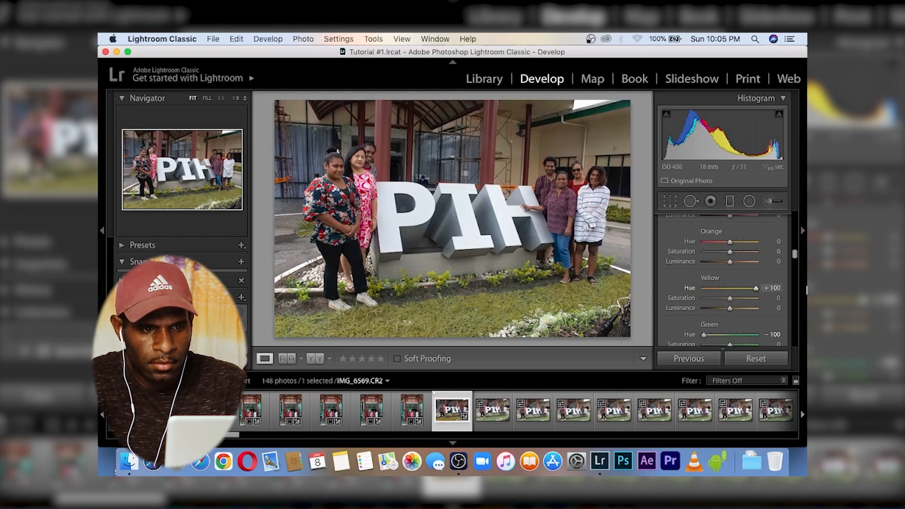
left_click_drag(786, 292, 580, 271)
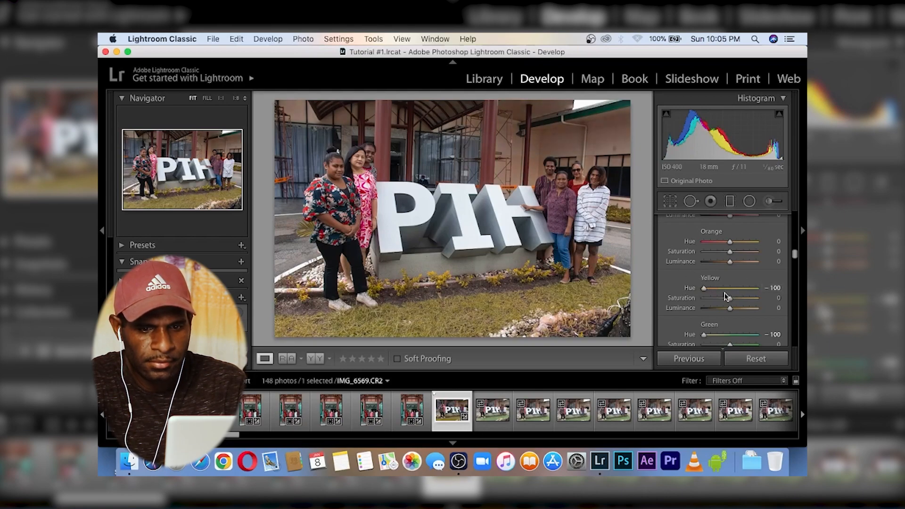
mouse_move(729, 298)
left_mouse_down()
mouse_move(768, 300)
mouse_move(745, 298)
left_mouse_up()
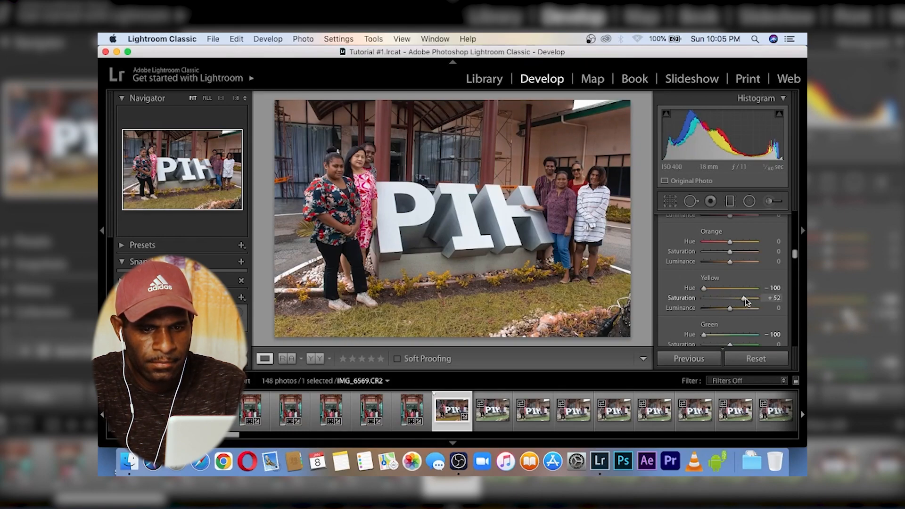
- Set the blue hue of IMG_6569.CR2 to -100 and the blue saturation to -44
scroll(745, 298, "down", 3)
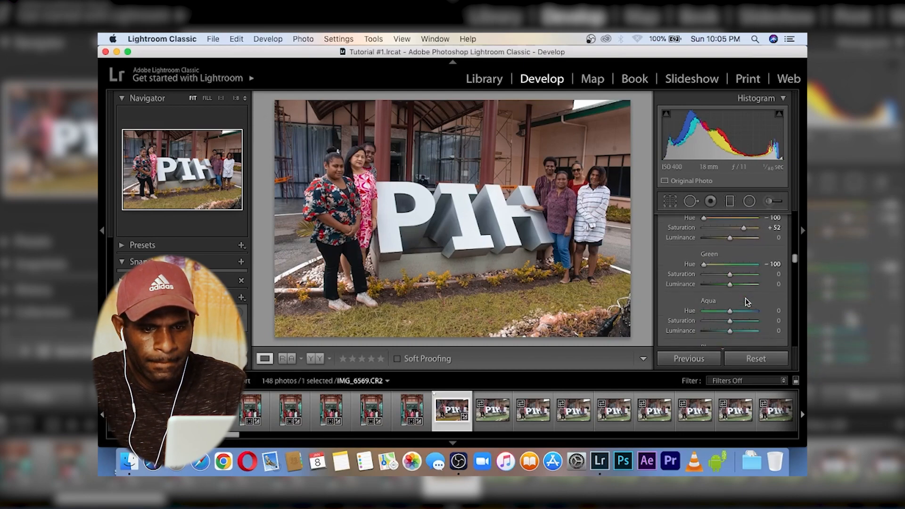
scroll(747, 302, "down", 3)
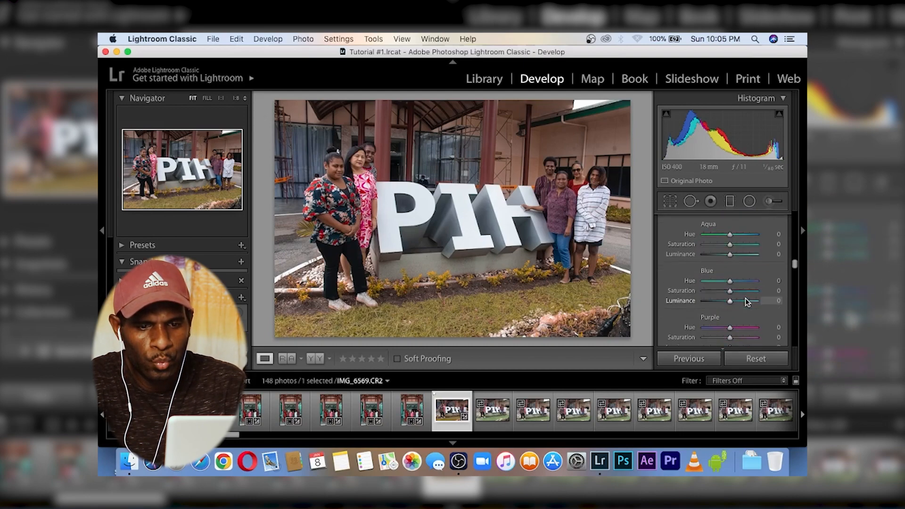
left_click_drag(720, 281, 665, 310)
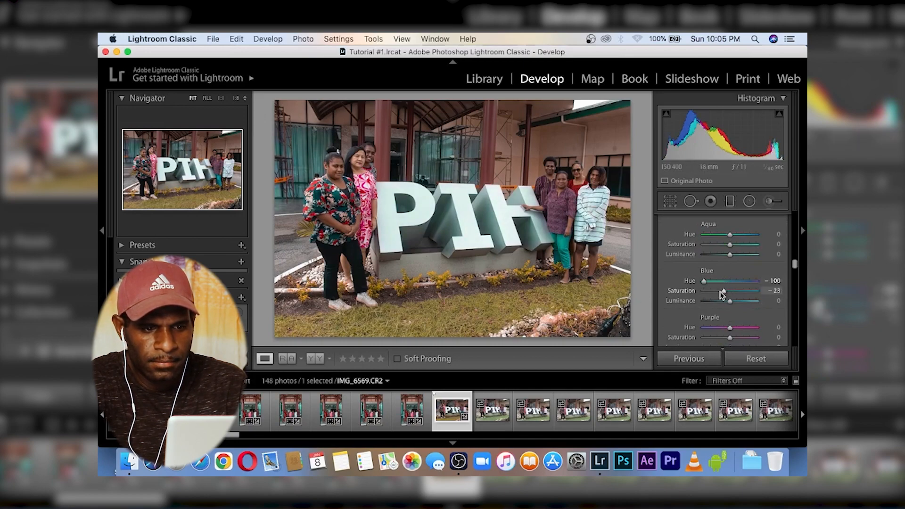
left_click_drag(729, 291, 718, 309)
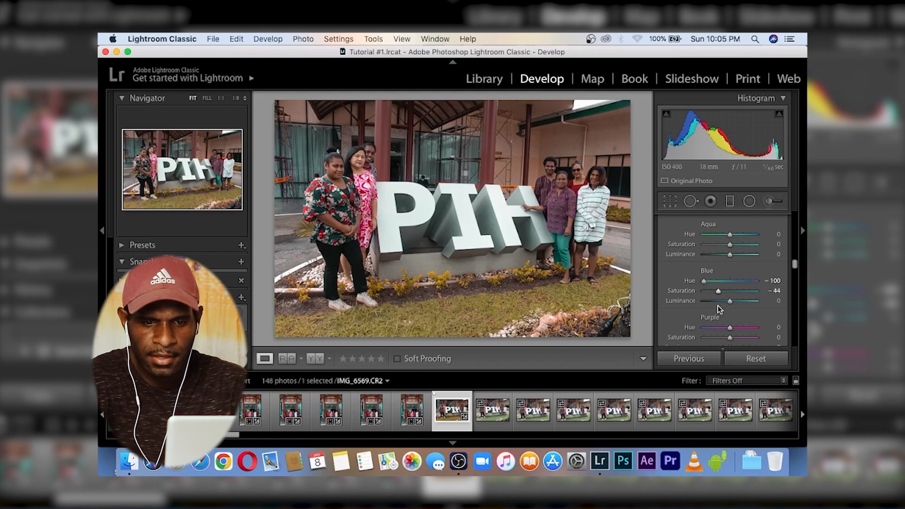
- Set the sharpening amount of IMG_6569.CR2 to 80
scroll(719, 309, "down", 6)
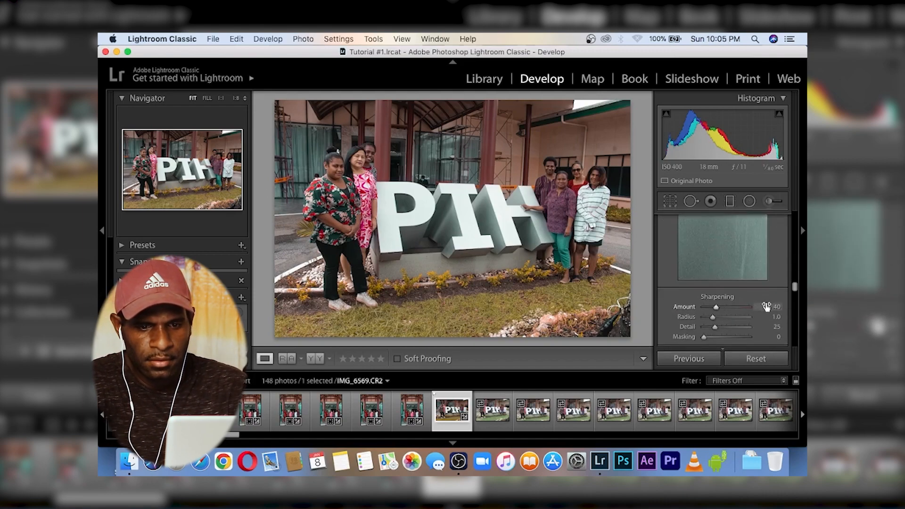
left_click(766, 307)
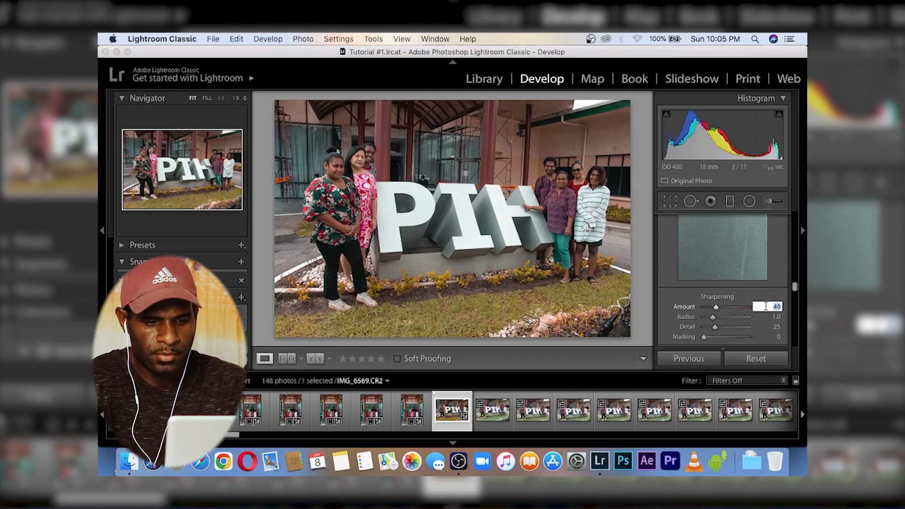
type("80")
key("Return")
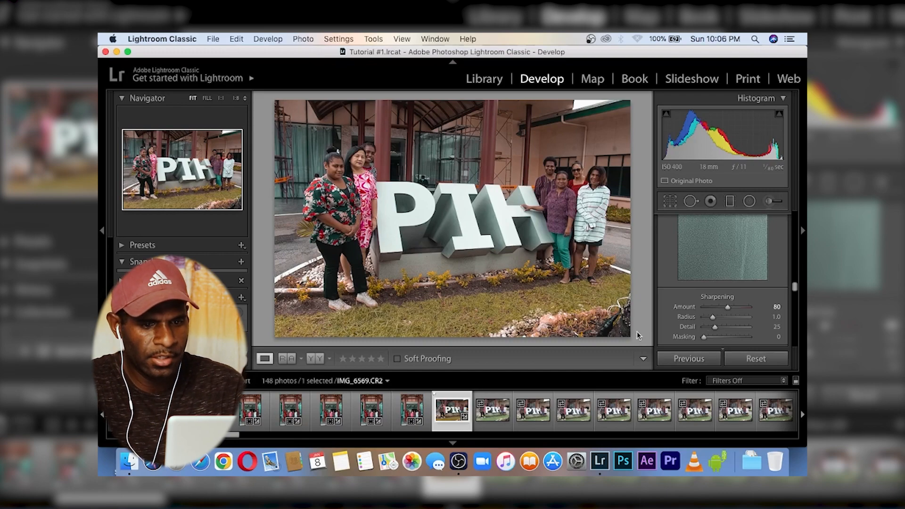
- Crop IMG_6569.CR2 tighter around the group and the PIH sign, with a straighten angle of 0.08
left_click(670, 201)
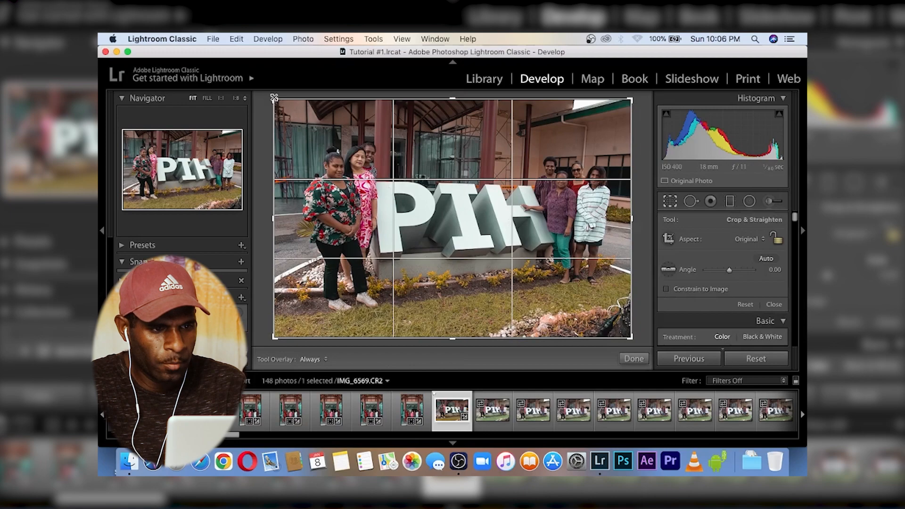
left_click_drag(276, 95, 286, 94)
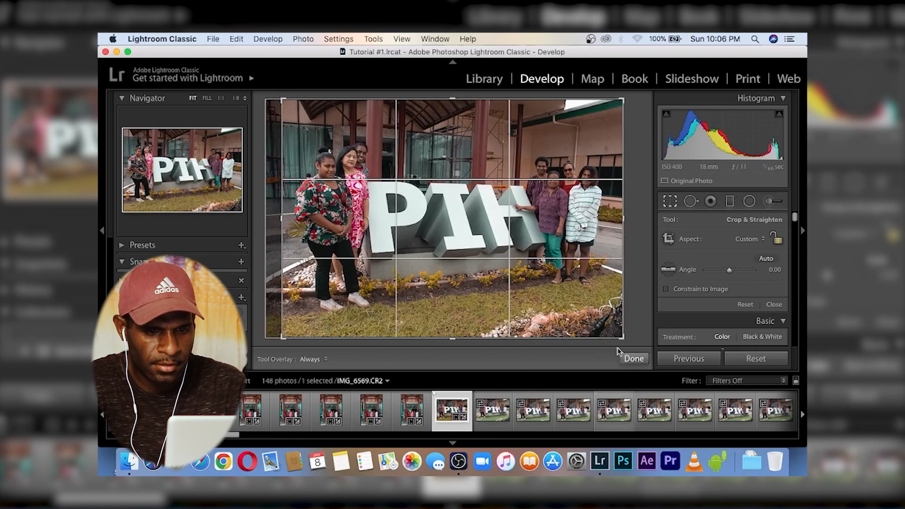
left_click_drag(622, 340, 612, 328)
key("Return")
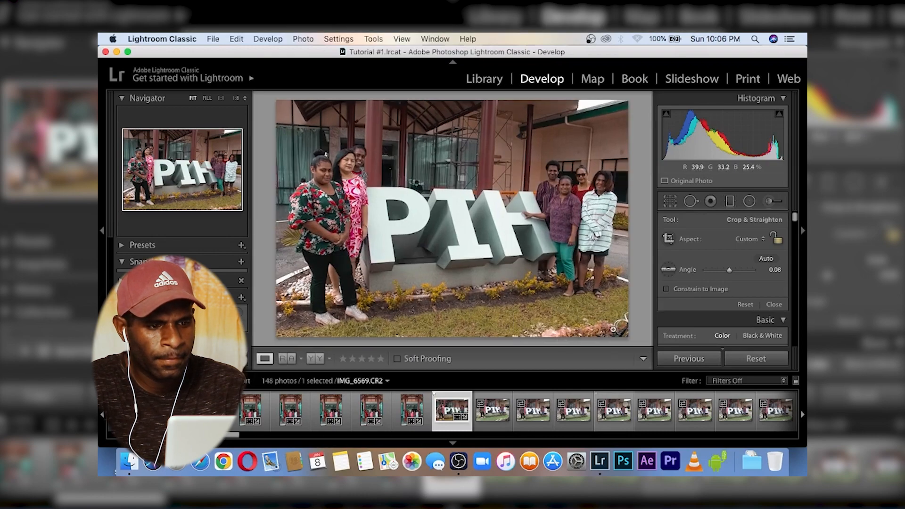
- Paste the develop settings of IMG_6569.CR2 onto IMG_6570.CR2 and IMG_6571.CR2, and extend the crop of IMG_6571.CR2 at its lower edge
key("Right")
key("Right")
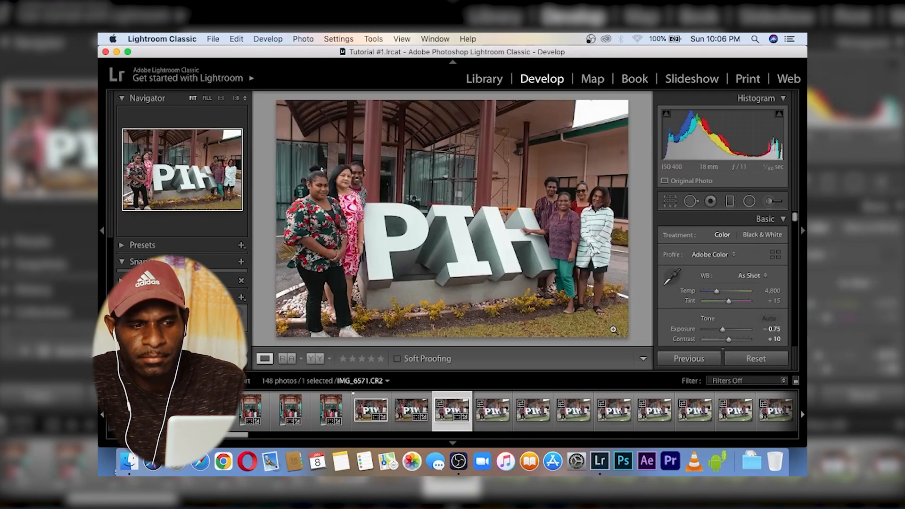
left_click(668, 201)
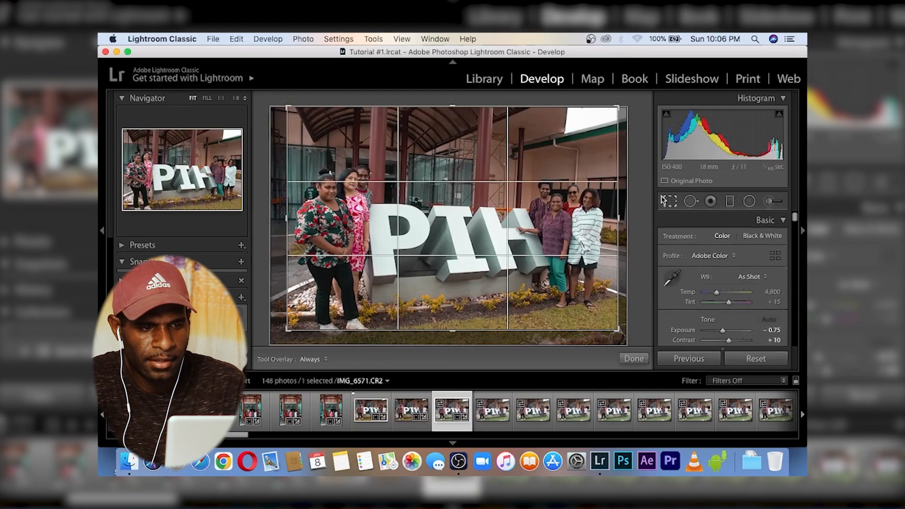
left_click_drag(469, 330, 464, 335)
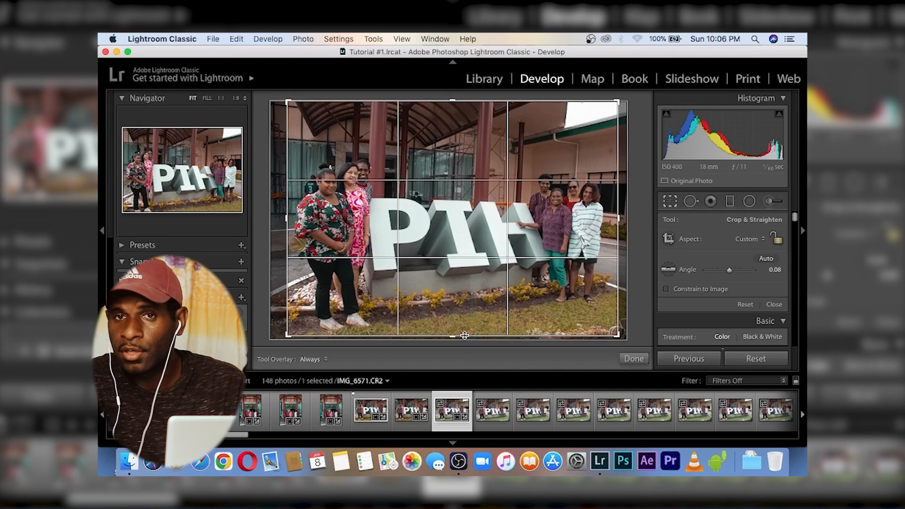
key("Return")
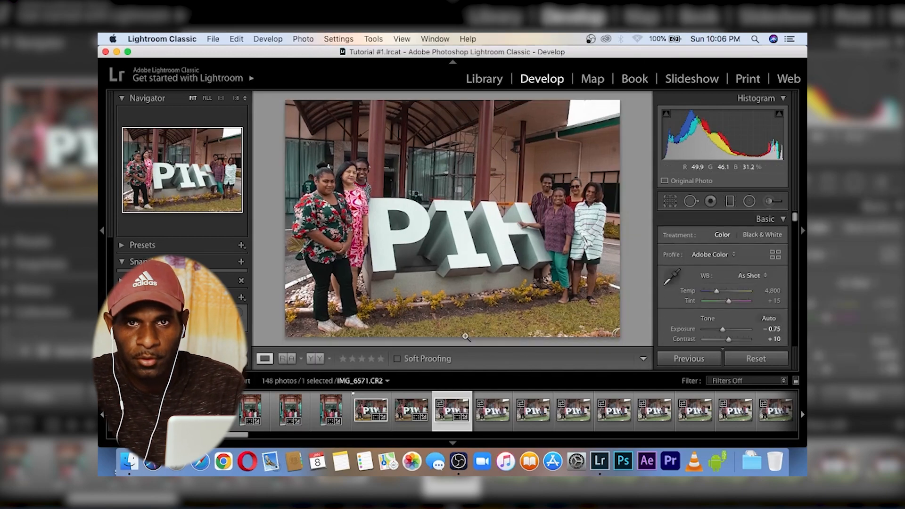
- Paste the copied develop settings onto IMG_6572.CR2 and tighten its crop from the lower right corner of the photo
key("Right")
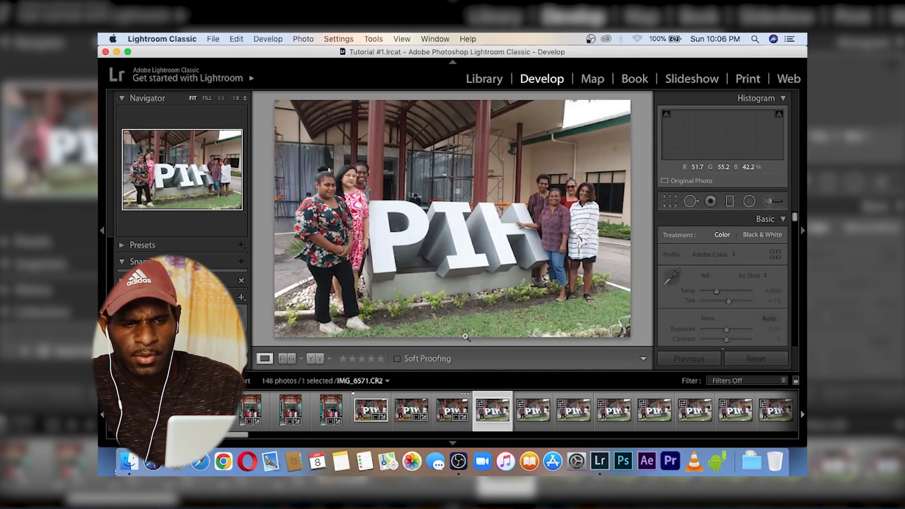
key("Right")
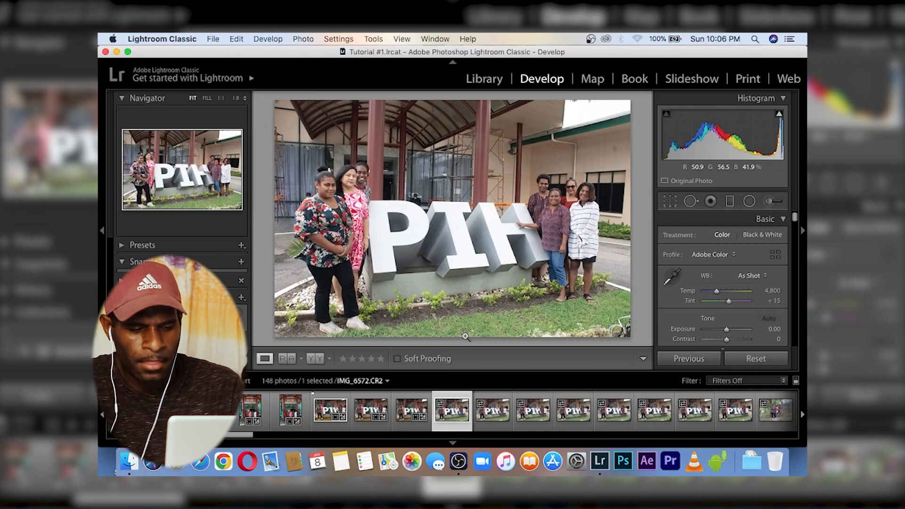
key("super+shift+v")
left_click(670, 201)
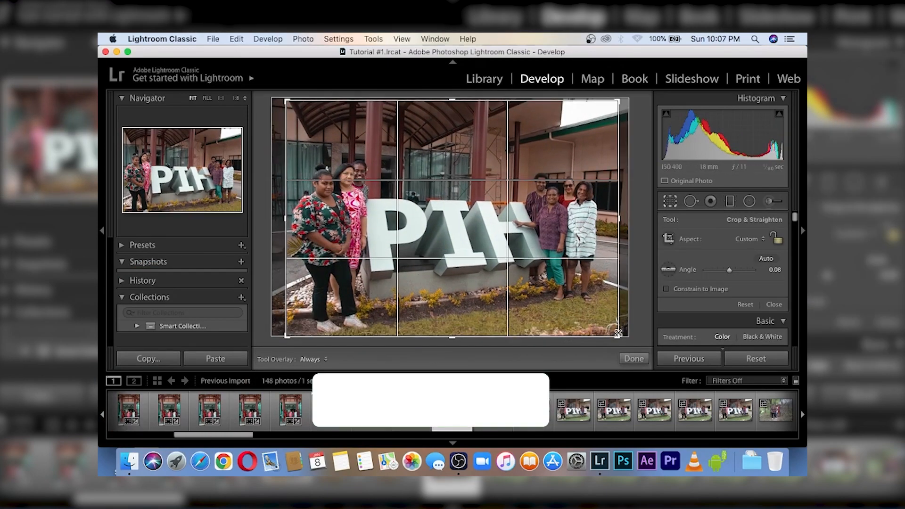
left_click_drag(617, 336, 605, 331)
key("Return")
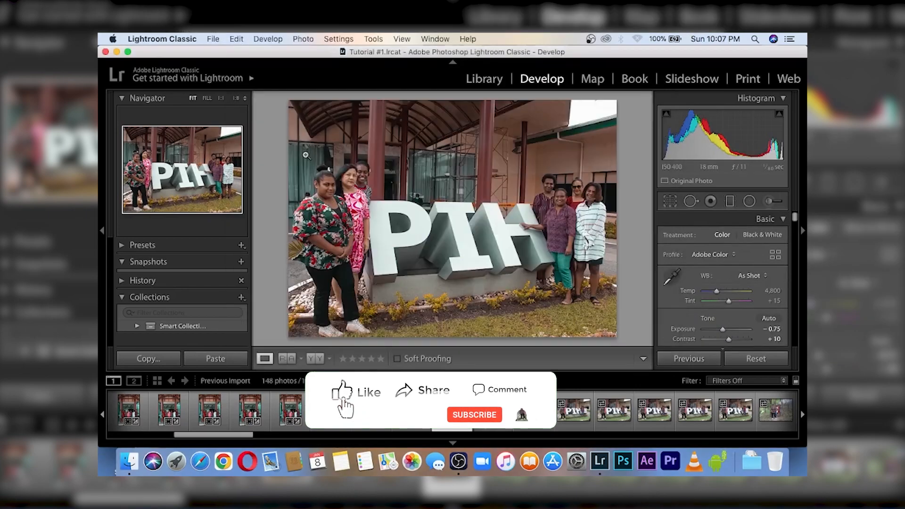
- Check IMG_6572.CR2 at a different zoom level and remove the photo from the catalog
left_click(363, 173)
left_click(385, 209)
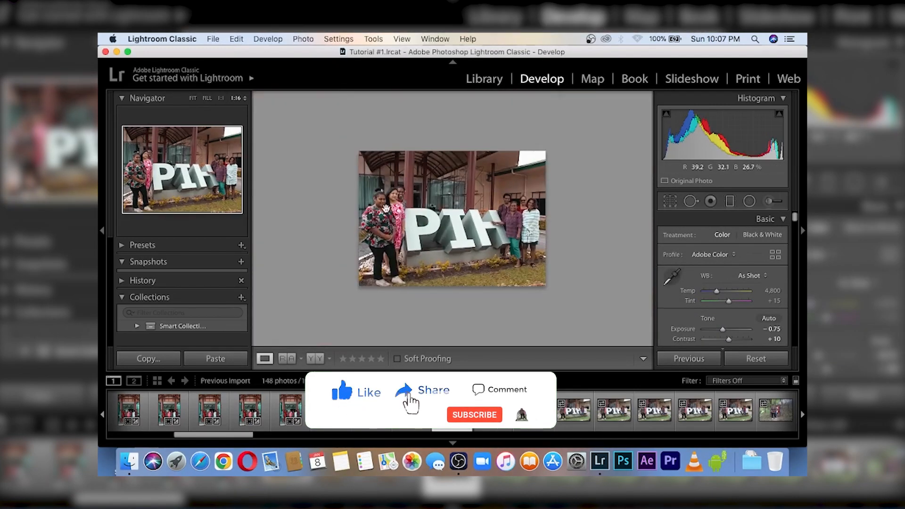
left_click(386, 208)
left_click(386, 208)
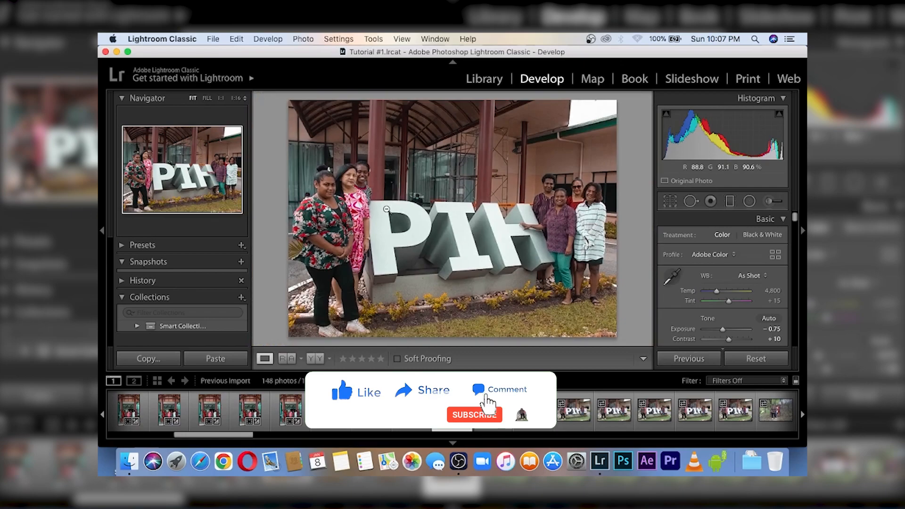
key("BackSpace")
key("Return")
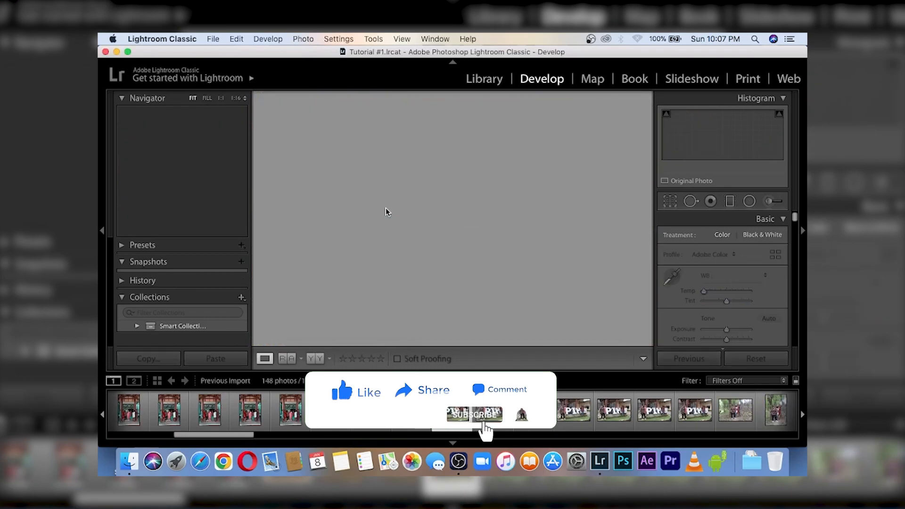
- Paste the copied develop settings onto the next PIH sign photos up to IMG_6577.CR2, and remove IMG_6577.CR2 from the catalog
key("super+shift+v")
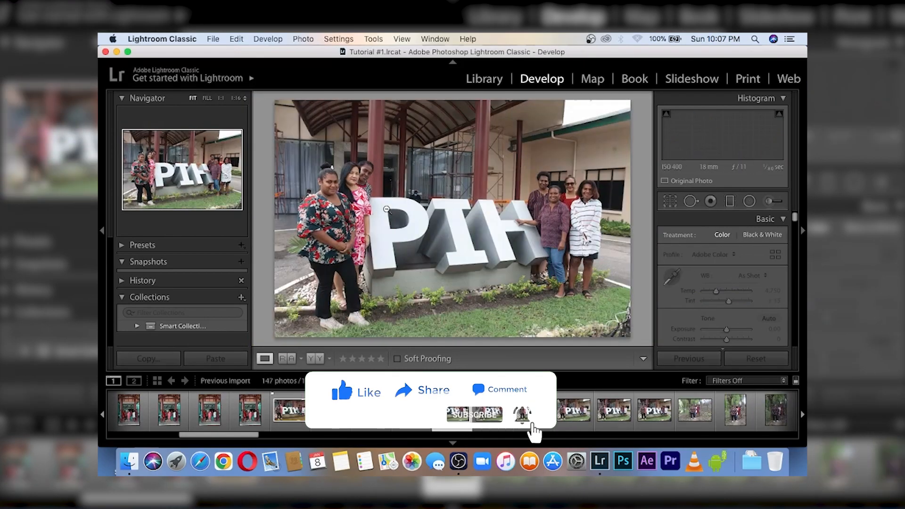
key("super+shift+v")
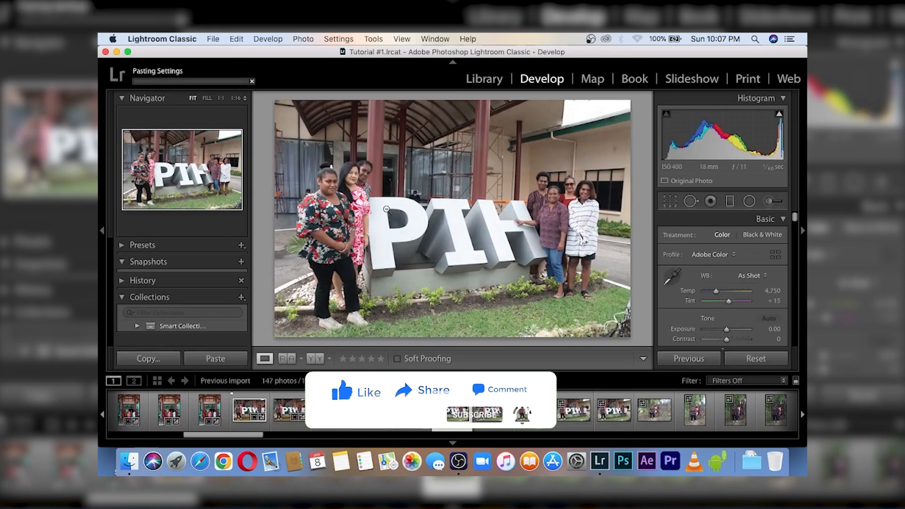
key("Right")
key("super+shift+v")
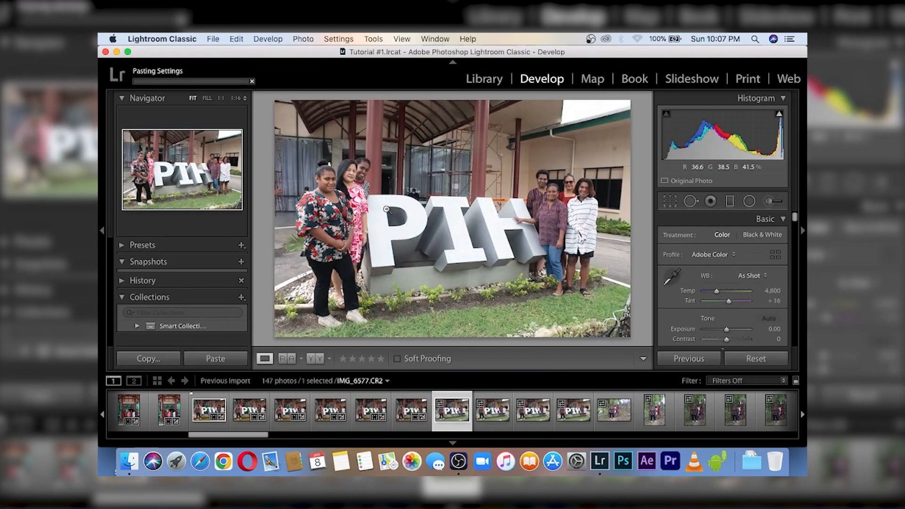
key("Right")
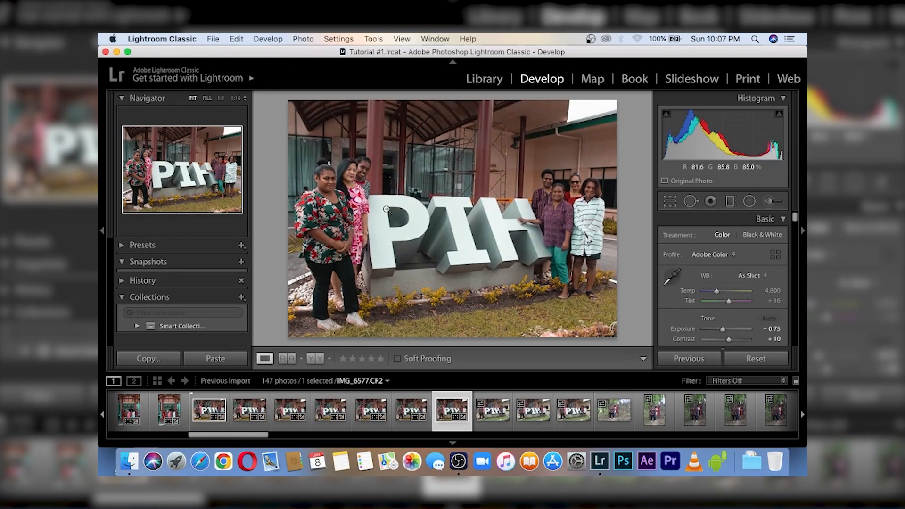
key("alt+BackSpace")
- Paste the copied develop settings onto the remaining PIH sign photos IMG_6578.CR2, IMG_6579.CR2 and IMG_6580.CR2
key("super+shift+v")
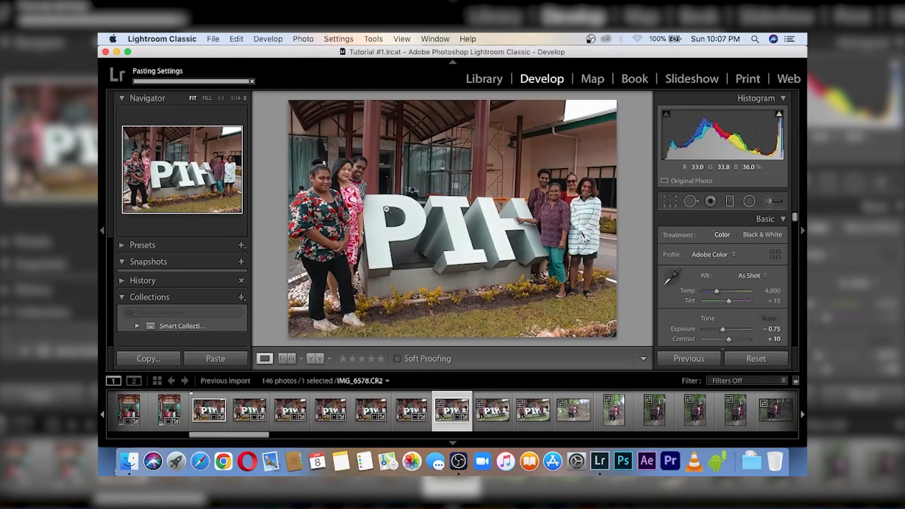
key("Right")
key("super+shift+v")
key("Right")
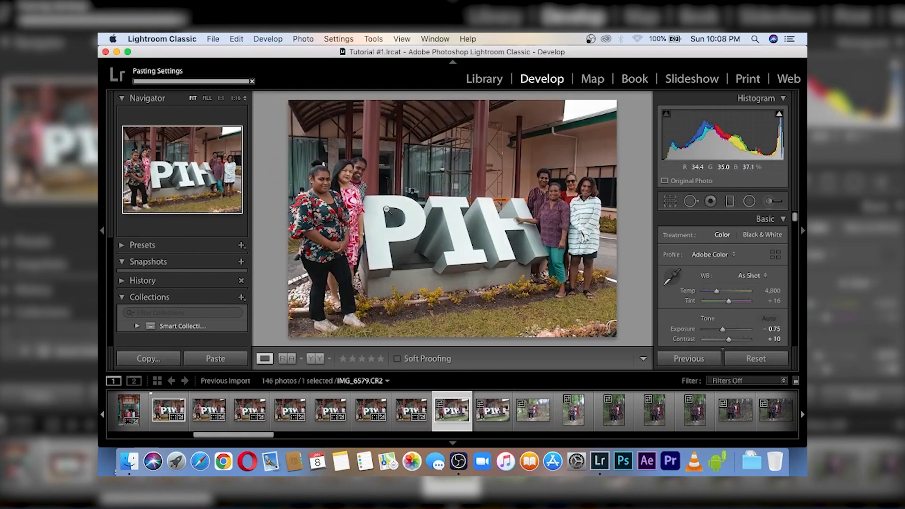
key("super+shift+v")
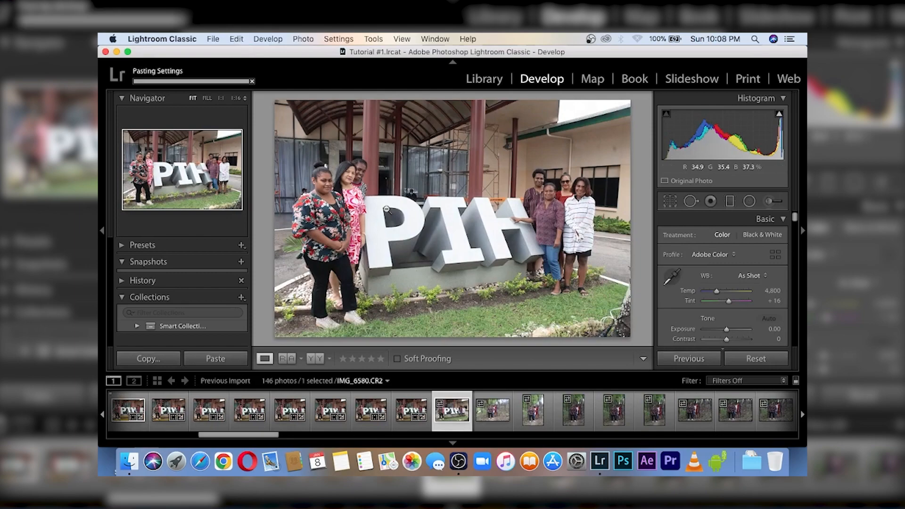
key("Right")
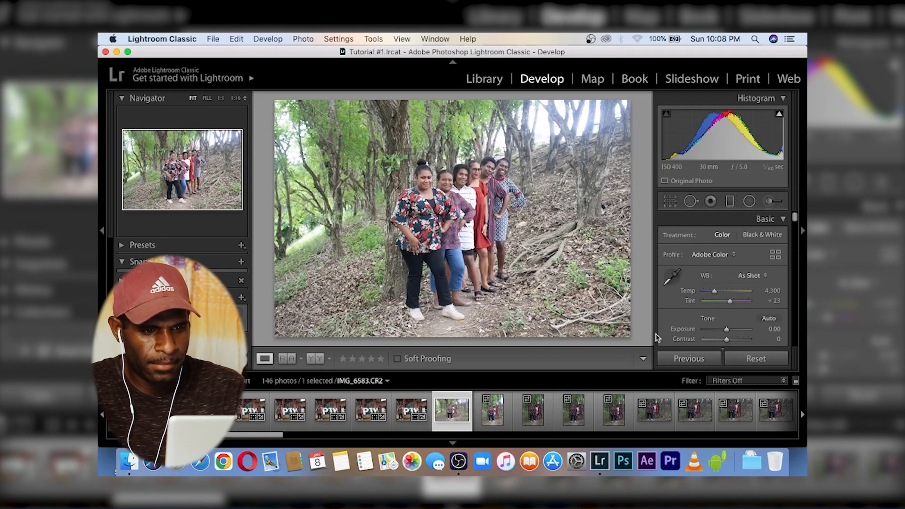
key("super+shift+v")
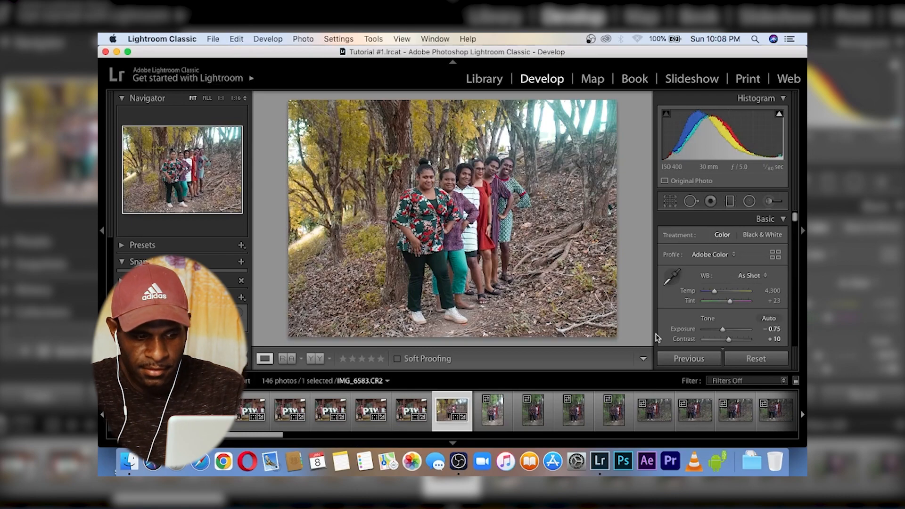
key("super+z")
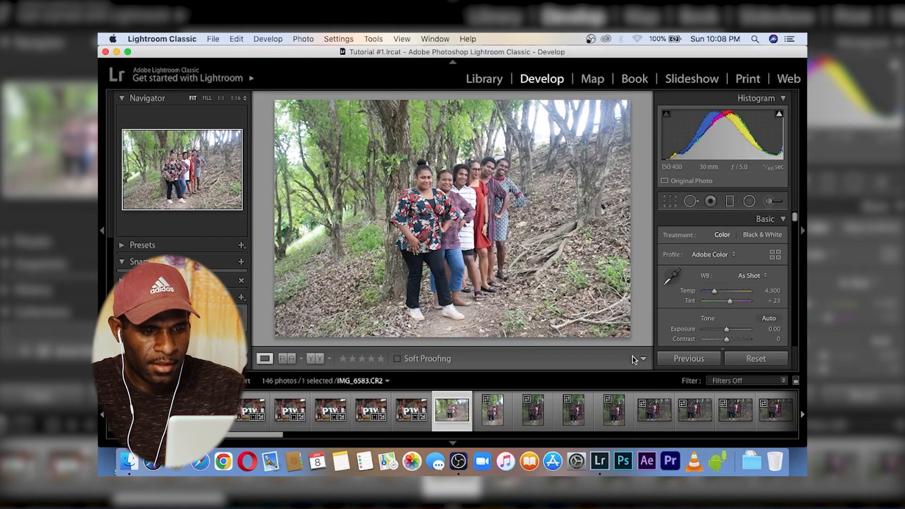
left_click(398, 414)
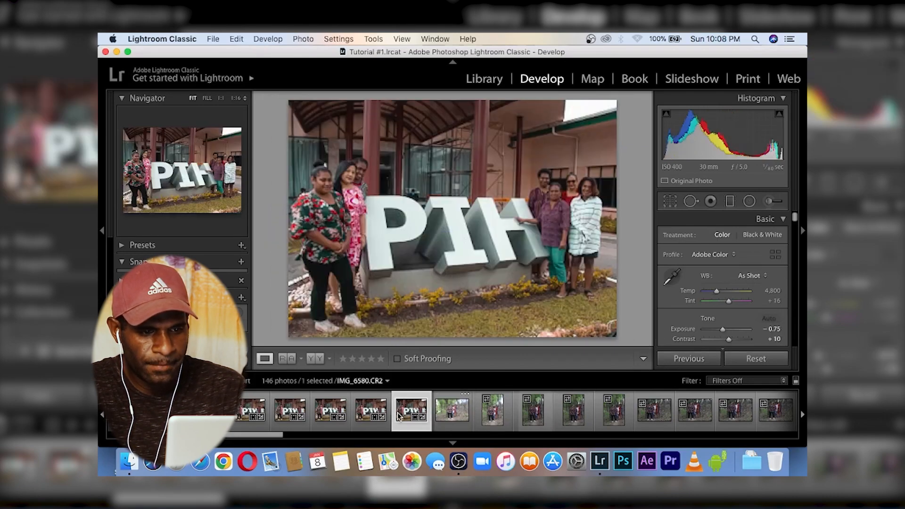
key("Right")
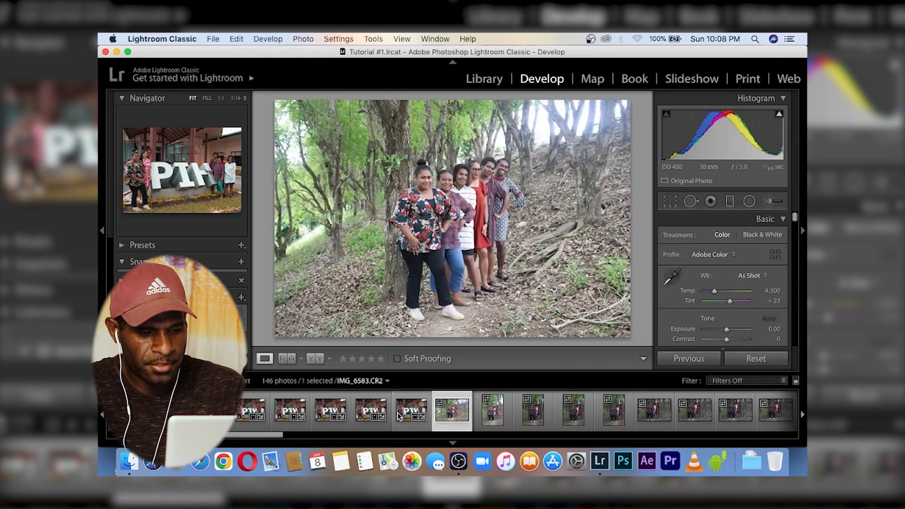
- Paste the copied develop settings onto the forest group photo IMG_6583.CR2 and crop it tighter on both sides of the group
key("super+shift+v")
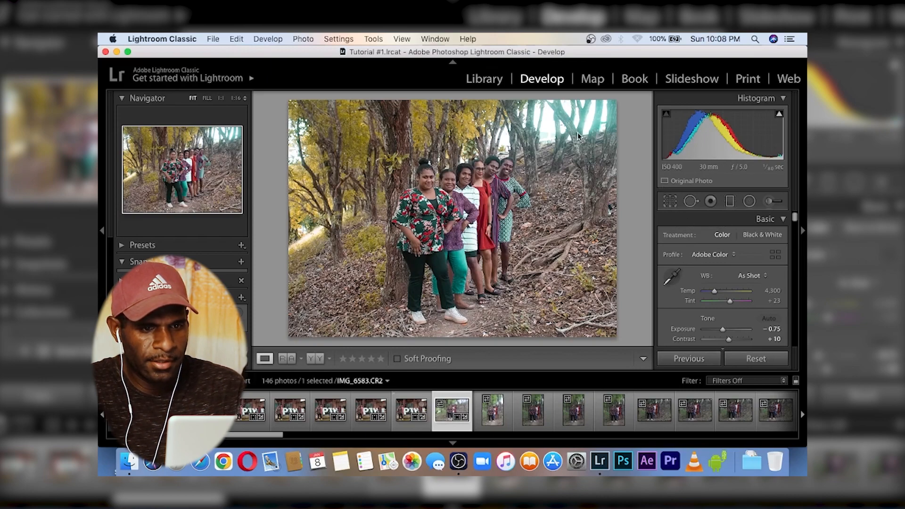
left_click(669, 201)
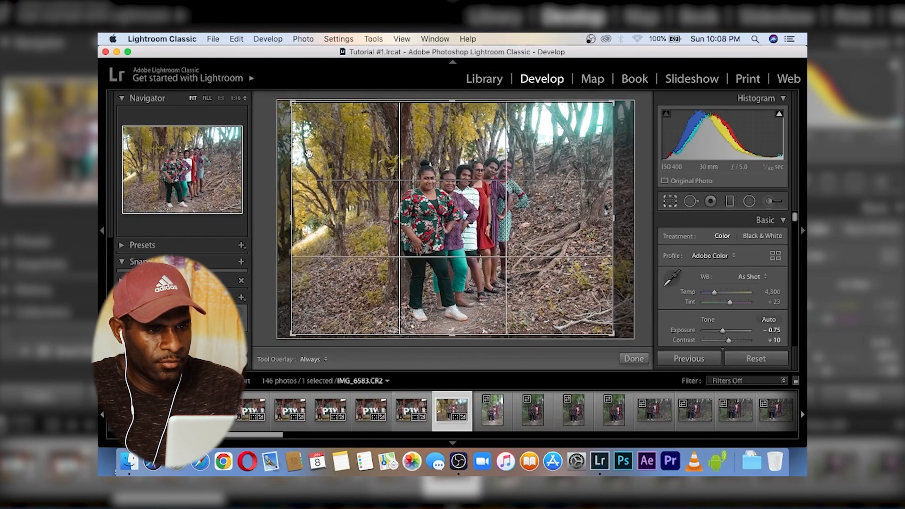
left_click_drag(292, 103, 324, 96)
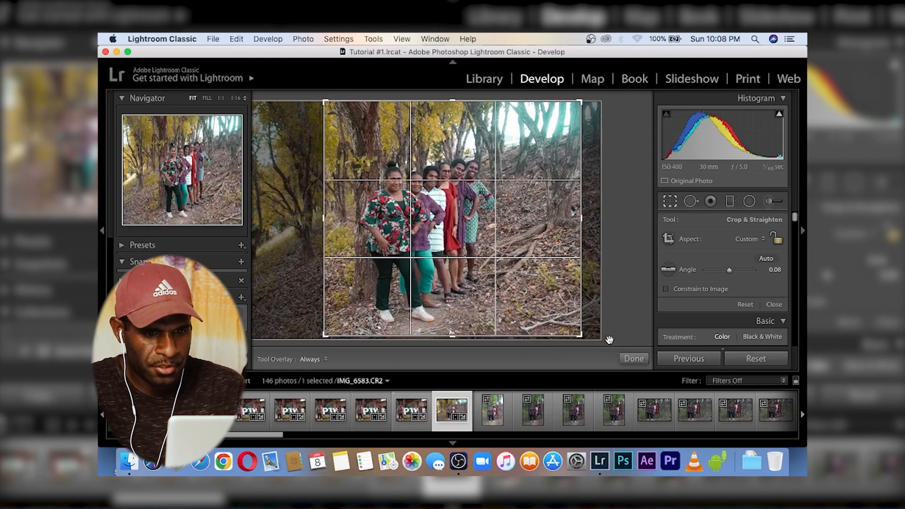
left_click_drag(581, 336, 542, 335)
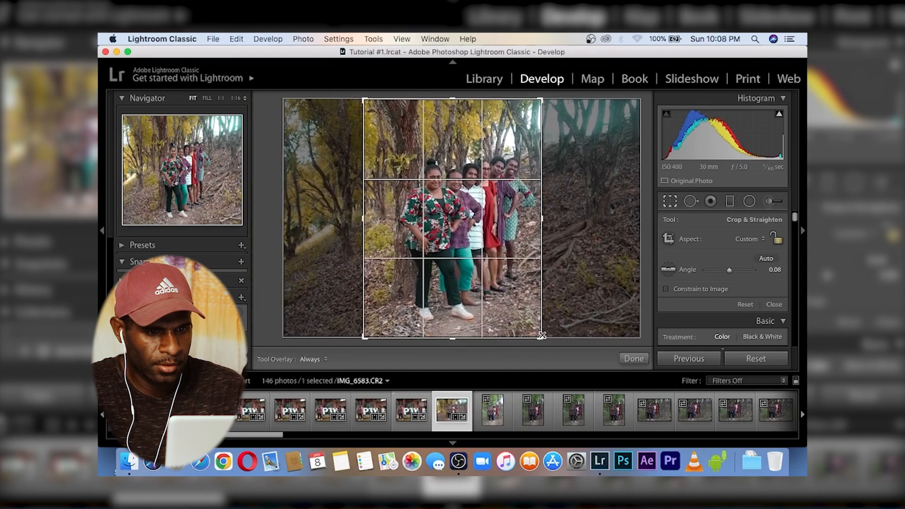
key("Return")
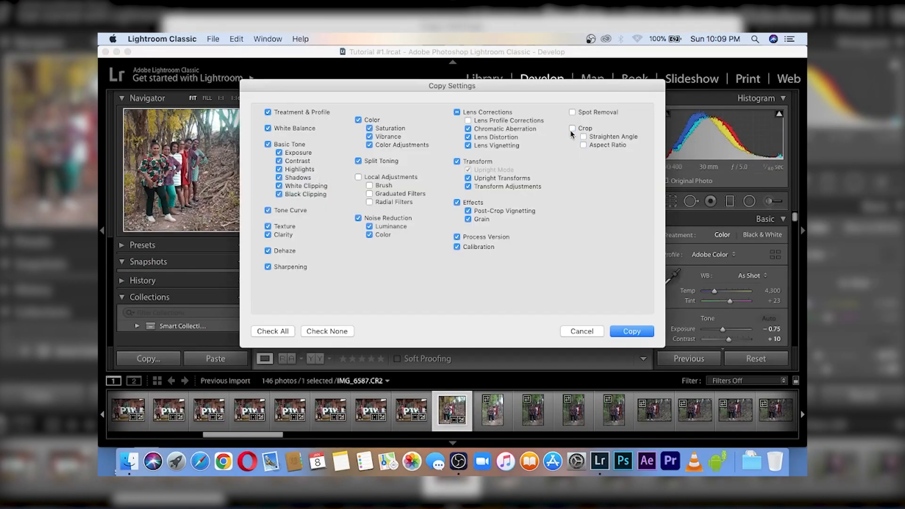
- Copy the develop settings of IMG_6583.CR2 without the crop onto IMG_6587.CR2, and tighten that photo's crop slightly from its lower right corner
key("Return")
key("Right")
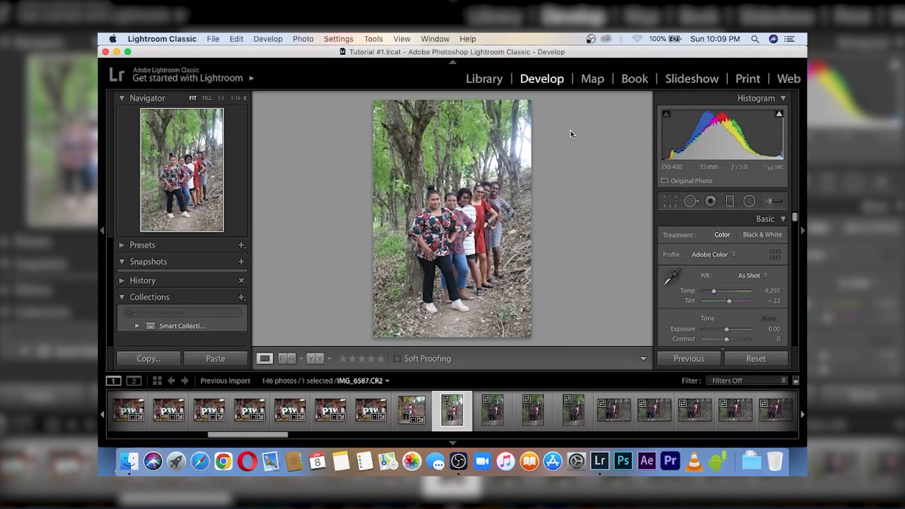
left_click(669, 201)
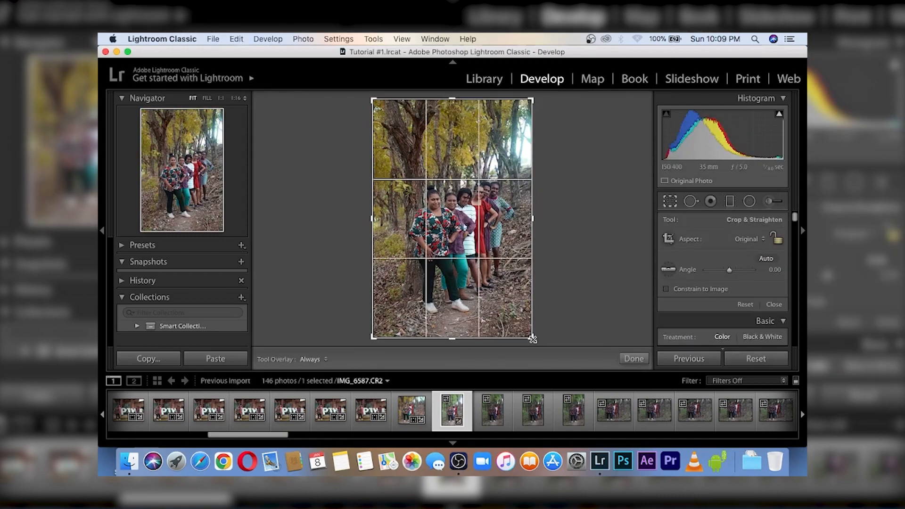
left_click_drag(531, 338, 527, 329)
key("Return")
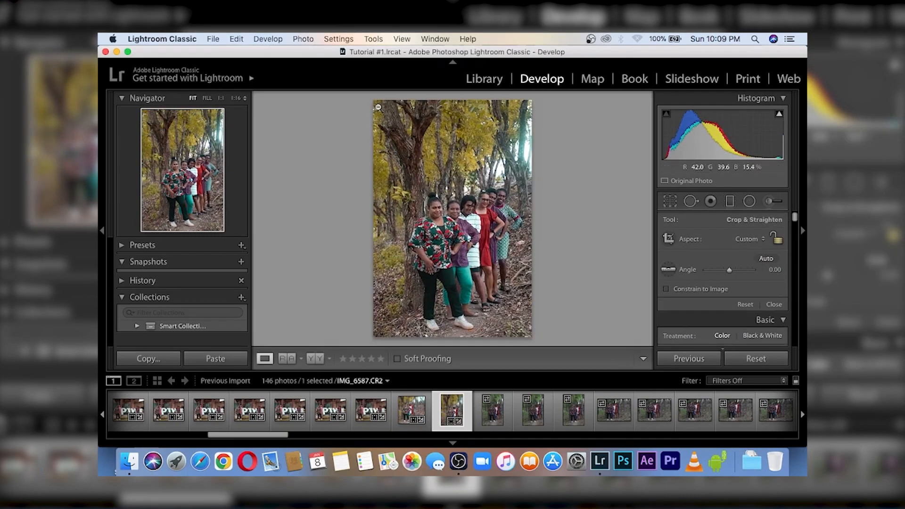
- Paste the copied develop settings onto the next forest photo and onto the three selected photos that include IMG_6617.CR2
key("Right")
key("super+shift+v")
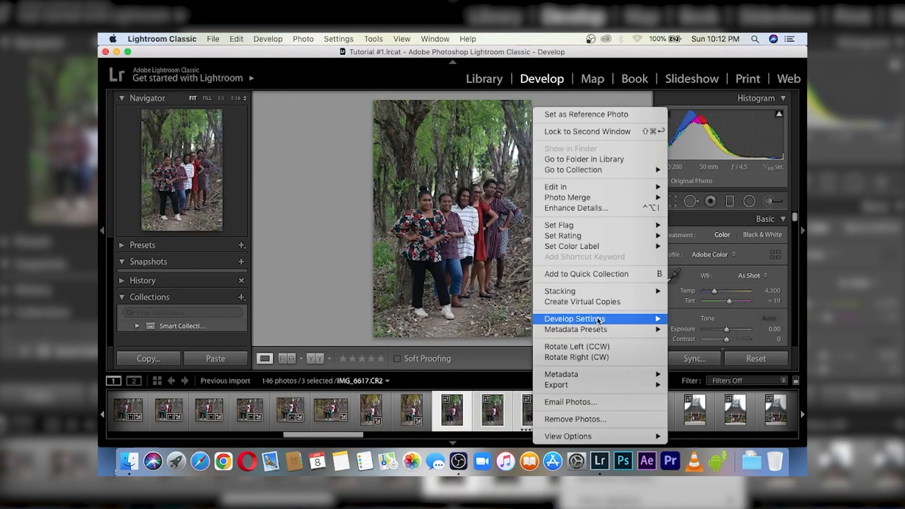
mouse_move(597, 319)
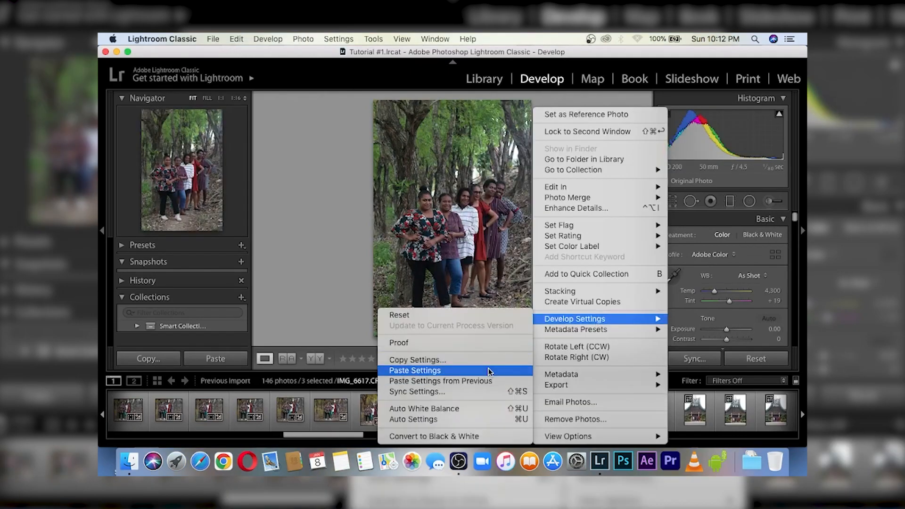
left_click(490, 370)
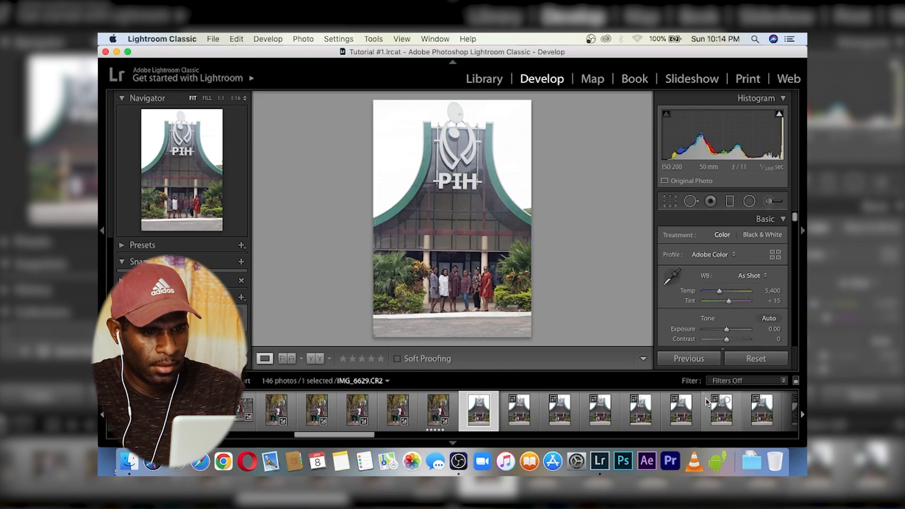
- Set Highlights to -76 on the PIH building photo IMG_6622.CR2, and undo a trial Blacks setting of -18
scroll(706, 401, "down", 2)
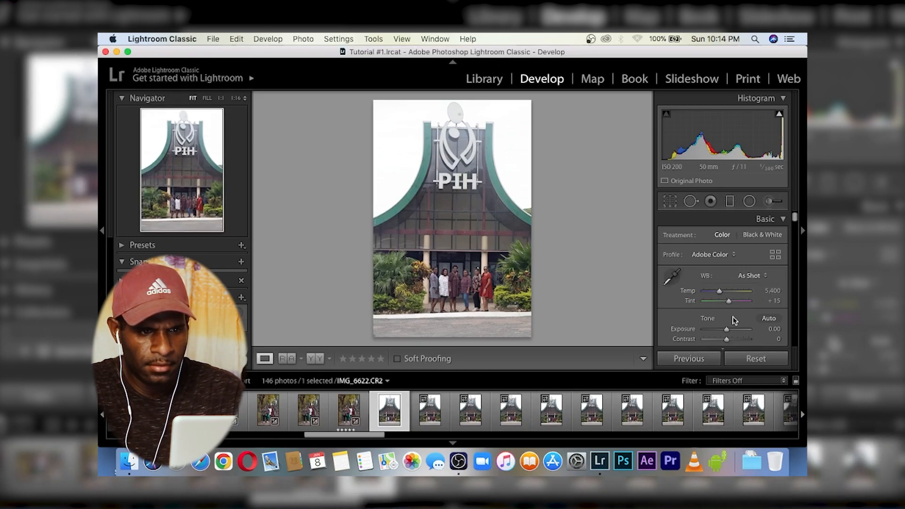
scroll(732, 316, "down", 3)
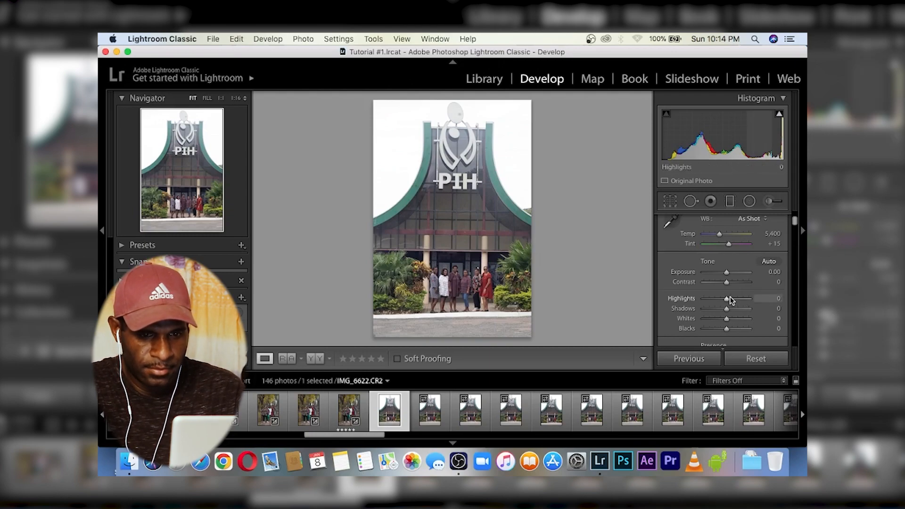
left_click_drag(725, 302, 712, 300)
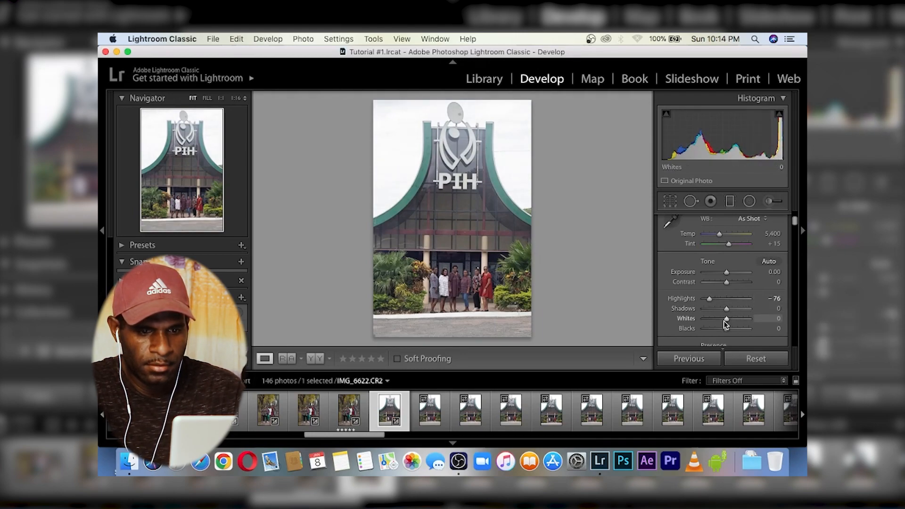
mouse_move(726, 329)
left_mouse_down()
mouse_move(702, 329)
mouse_move(723, 328)
left_mouse_up()
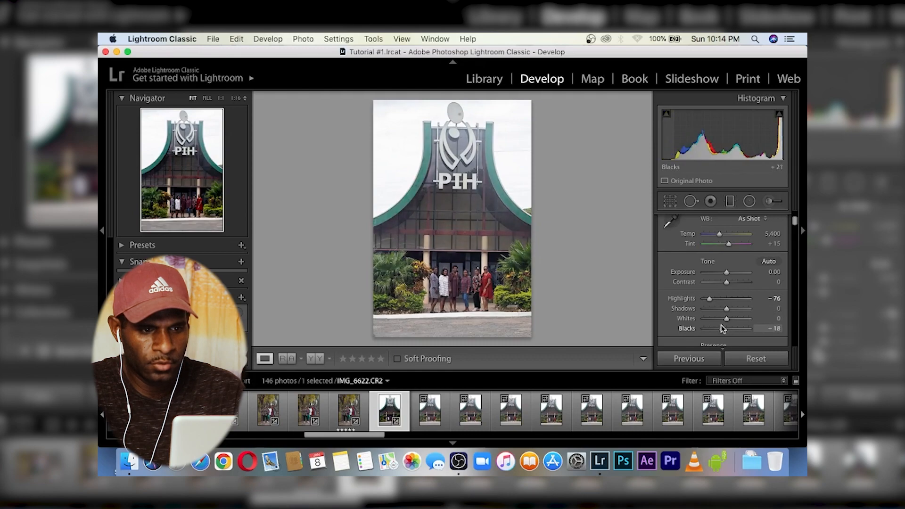
key("super+z")
- Set Dehaze to +80 on IMG_6622.CR2 to bring out the sky, and undo a trial Saturation setting of -100
scroll(722, 325, "down", 4)
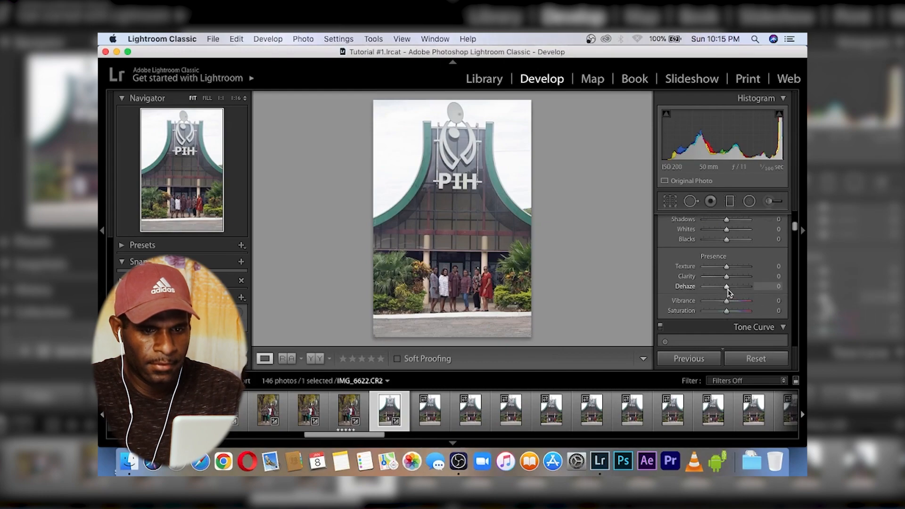
left_click_drag(728, 288, 737, 287)
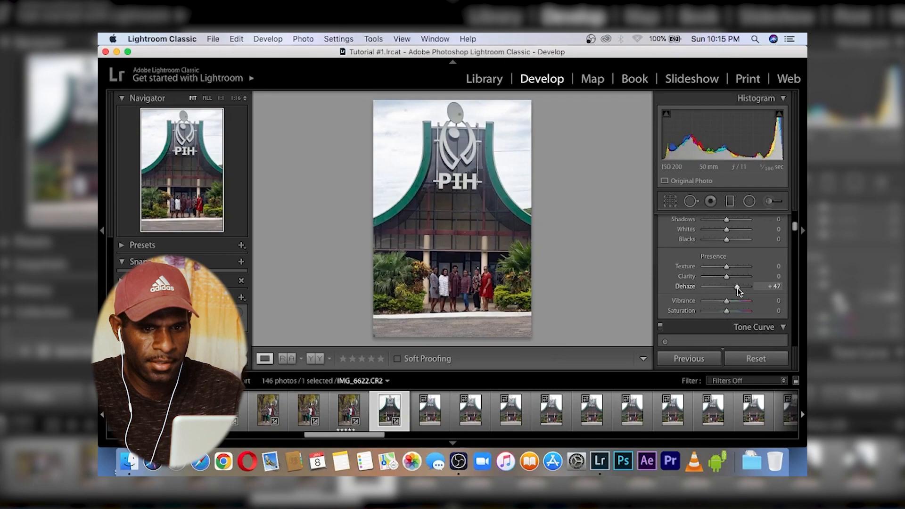
mouse_move(737, 288)
left_mouse_down()
mouse_move(775, 288)
mouse_move(733, 287)
mouse_move(747, 287)
left_mouse_up()
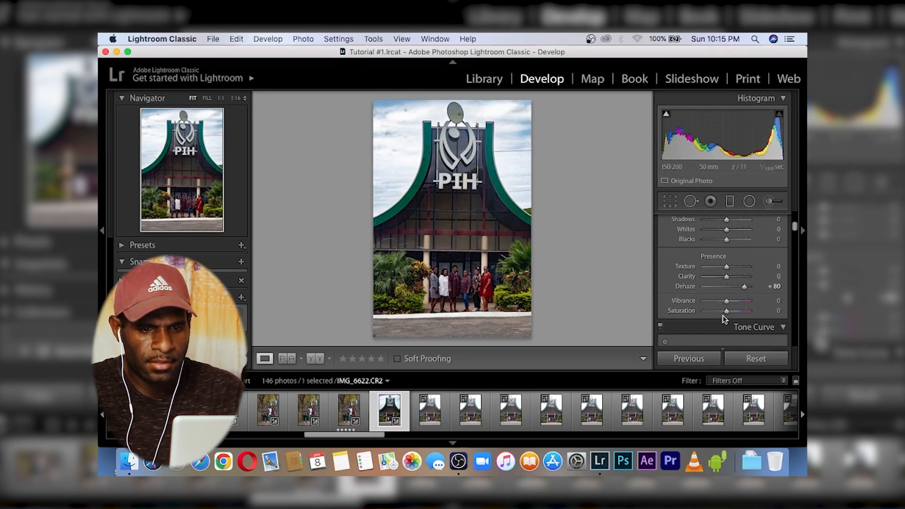
left_click_drag(723, 312, 700, 315)
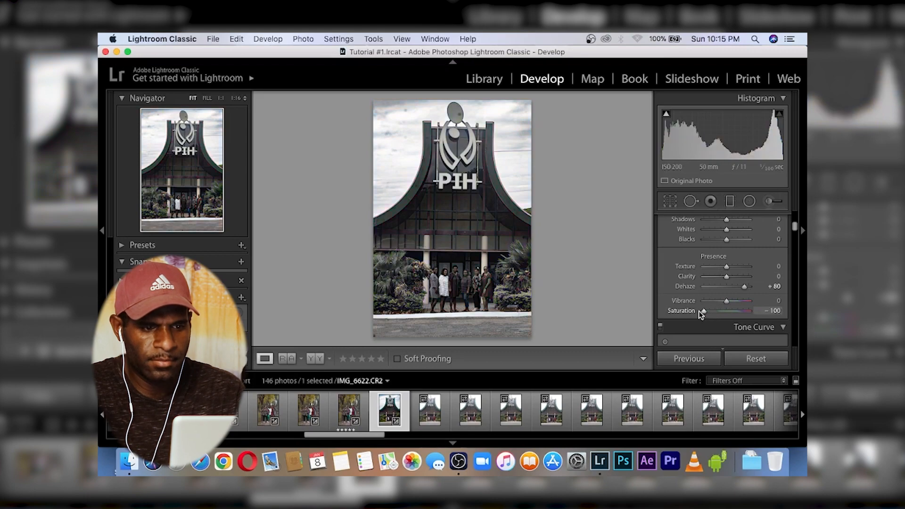
key("super+z")
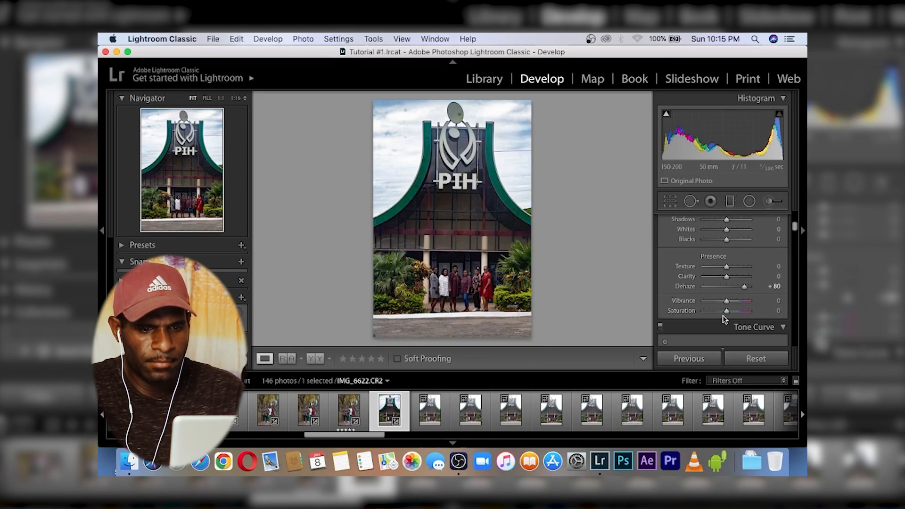
- Brighten the dark areas of IMG_6622.CR2 by setting Shadows to +39
scroll(725, 288, "up", 1)
scroll(725, 288, "up", 2)
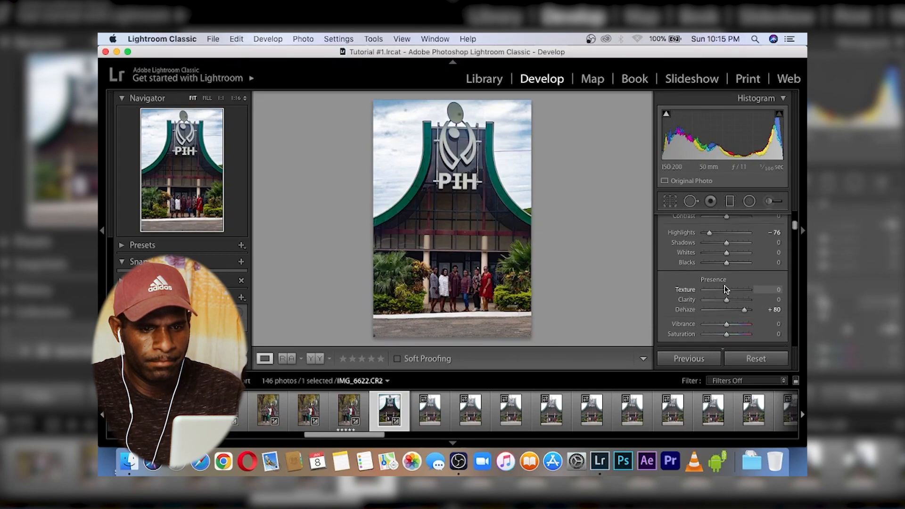
left_click_drag(726, 243, 736, 247)
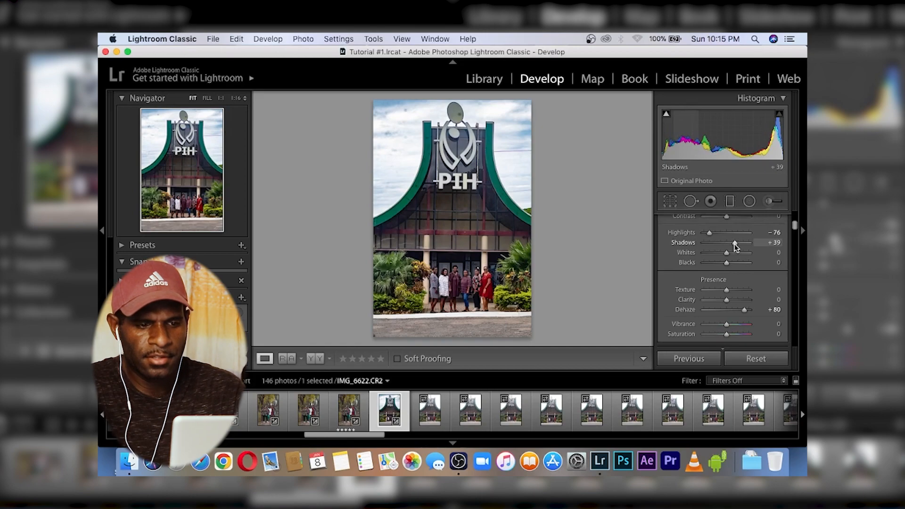
key("z")
key("z")
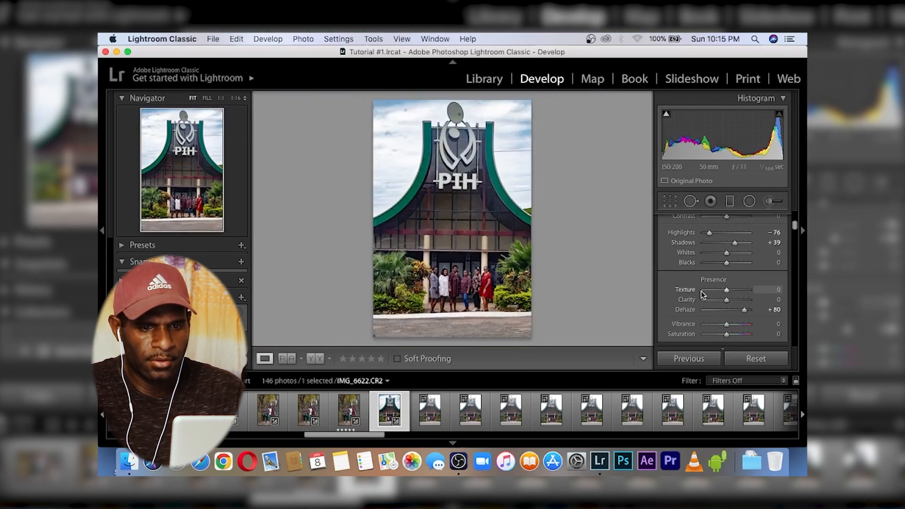
- Set the Sharpening Amount to 80 on the PIH building photo IMG_6622.CR2
scroll(702, 292, "down", 3)
scroll(701, 291, "down", 10)
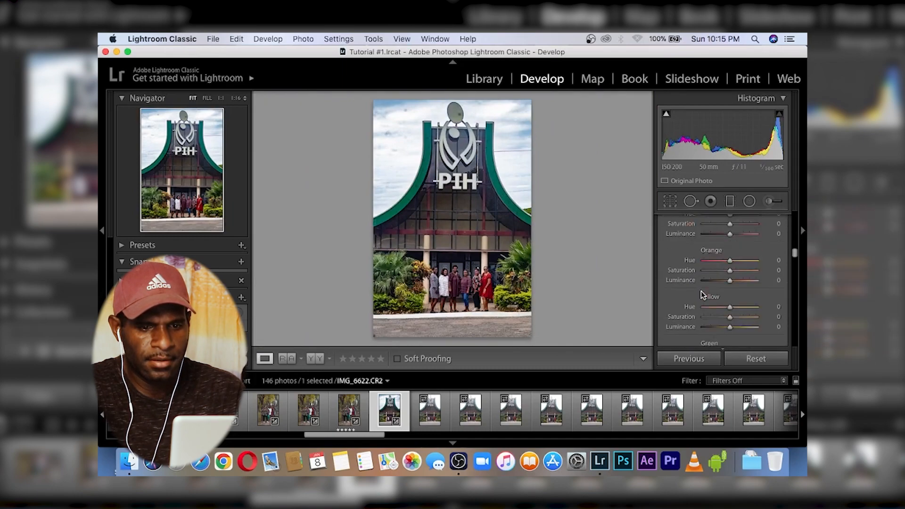
scroll(702, 292, "down", 8)
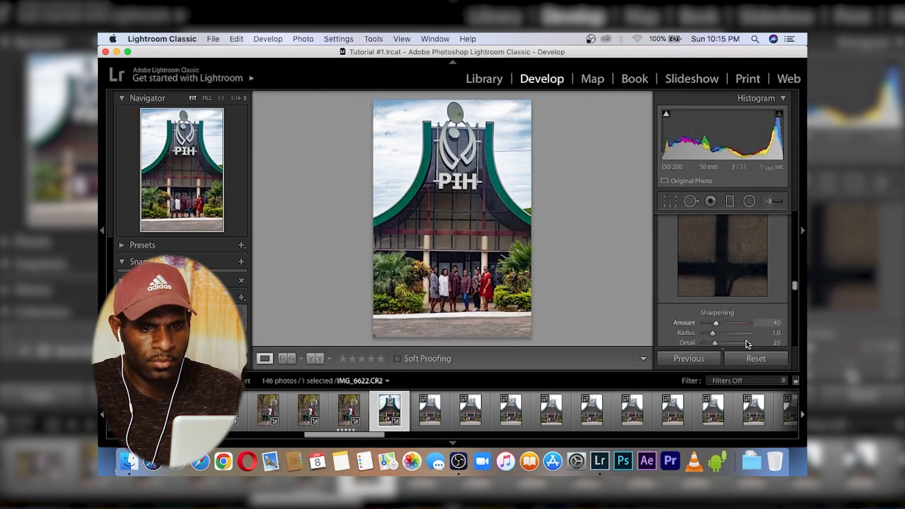
left_click(776, 322)
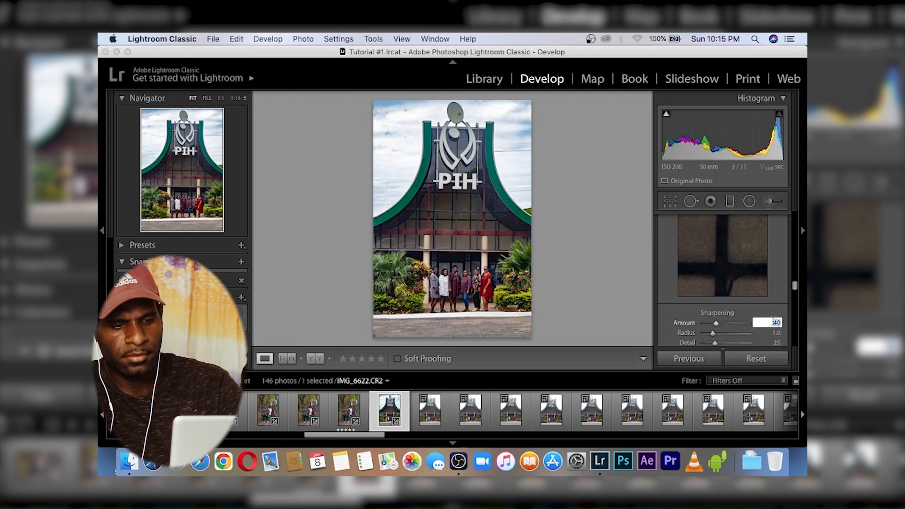
type("80")
key("Return")
scroll(721, 282, "down", 10)
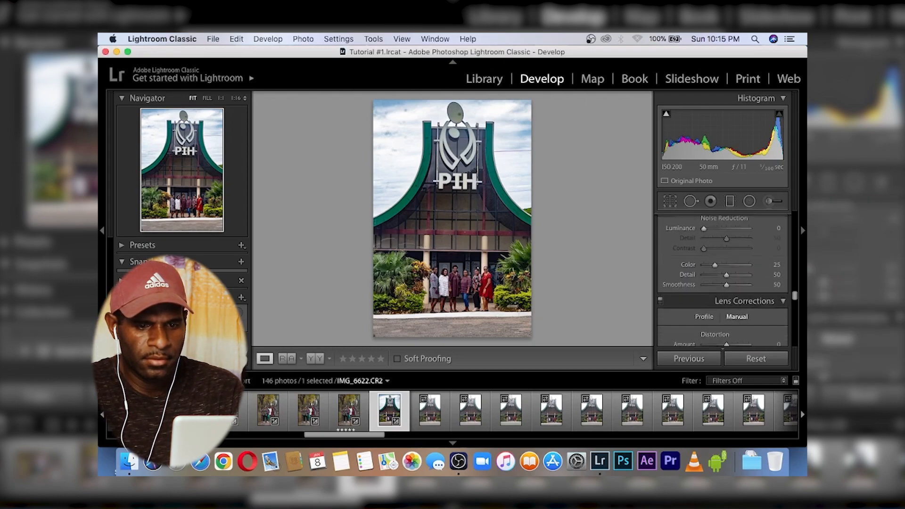
scroll(721, 283, "up", 9)
scroll(721, 278, "up", 10)
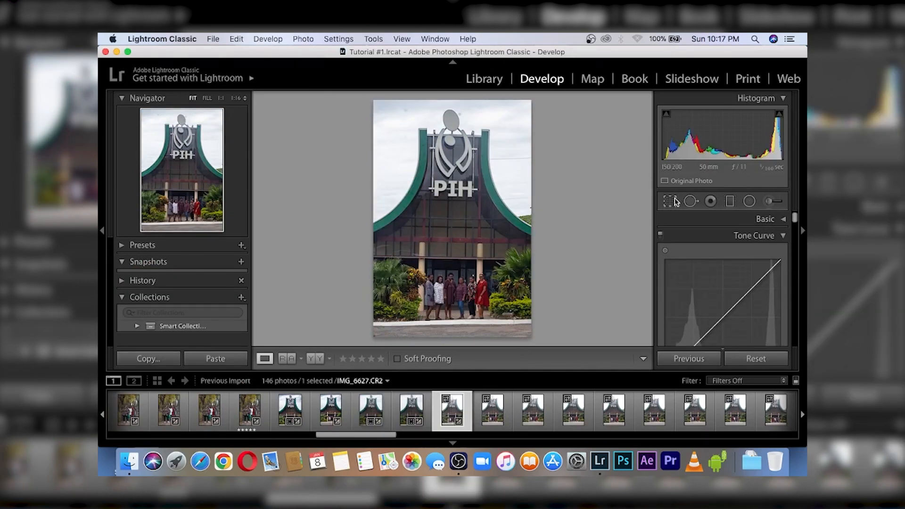
- Crop IMG_6627.CR2 to trim the road in the foreground, copy its develop settings, and go to the next PIH photo
left_click(670, 201)
key("Return")
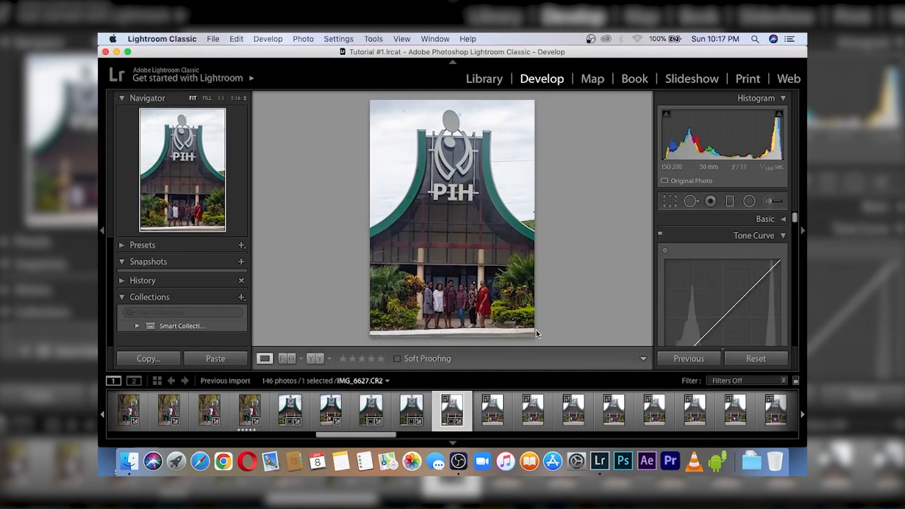
key("super+shift+c")
left_click(571, 126)
key("Return")
left_click(493, 426)
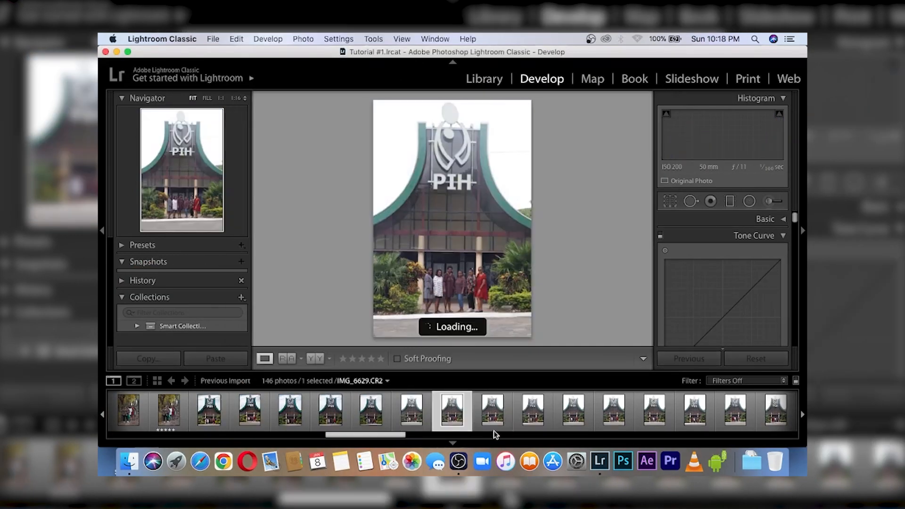
- Paste the copied develop settings onto IMG_6643.CR2, the closer group photo in front of the PIH building
scroll(495, 415, "down", 5)
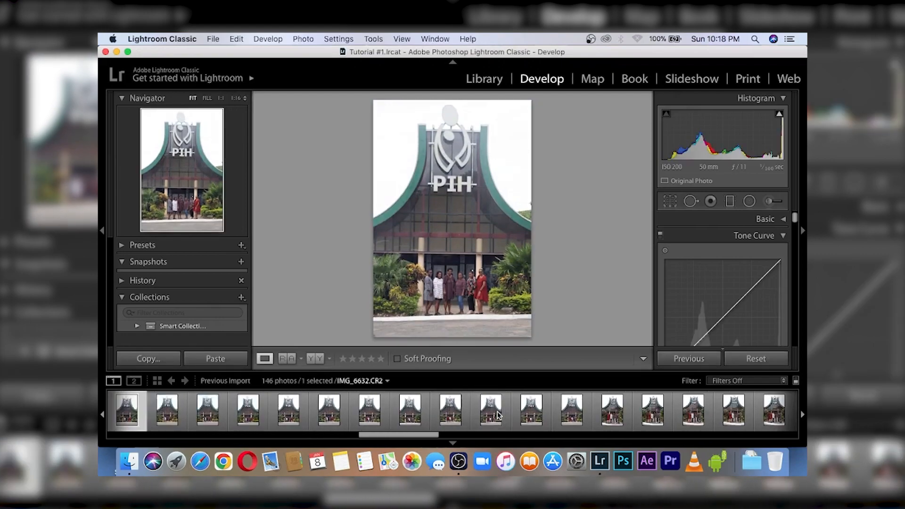
left_click(600, 421)
scroll(598, 420, "down", 2)
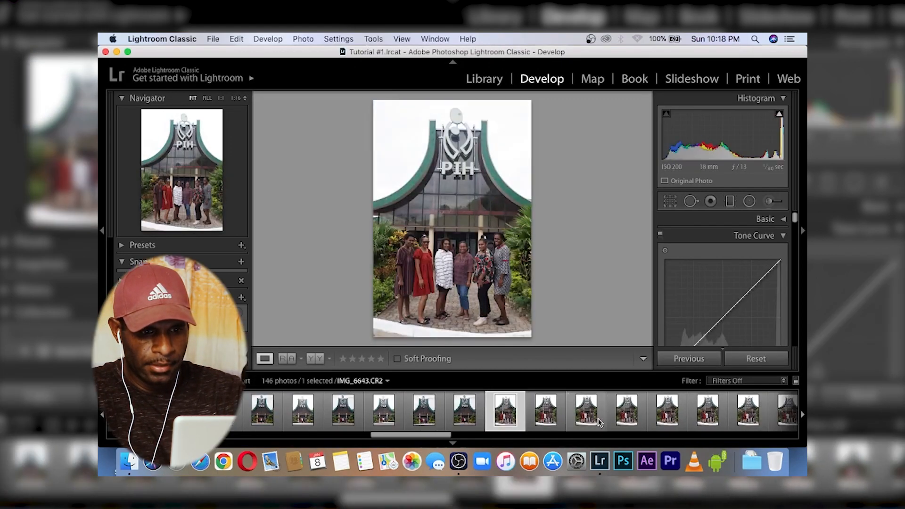
scroll(515, 419, "down", 4)
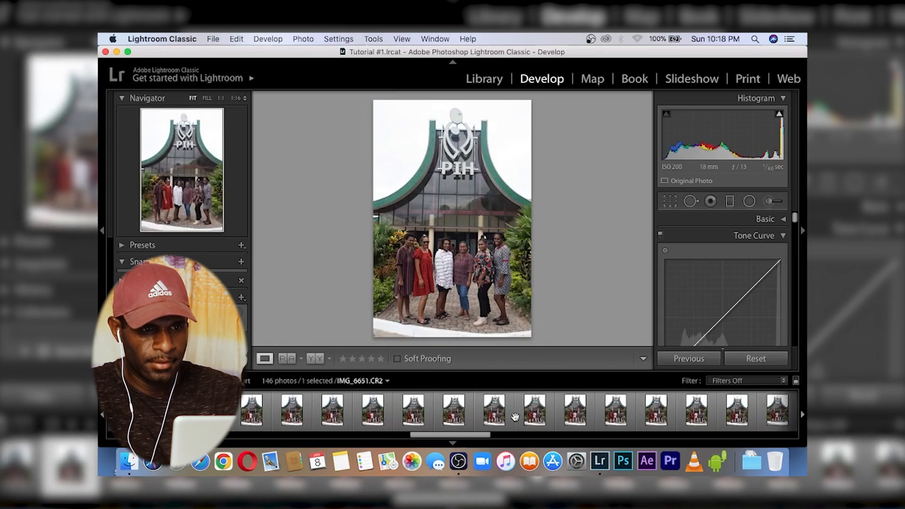
key("super+shift+v")
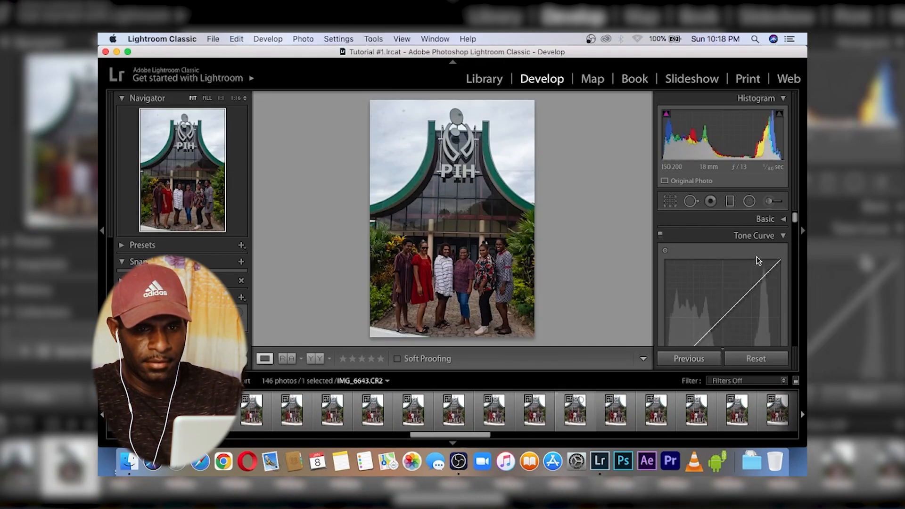
- Raise Shadows to +100 on IMG_6643.CR2 and check the group's faces up close
left_click(781, 221)
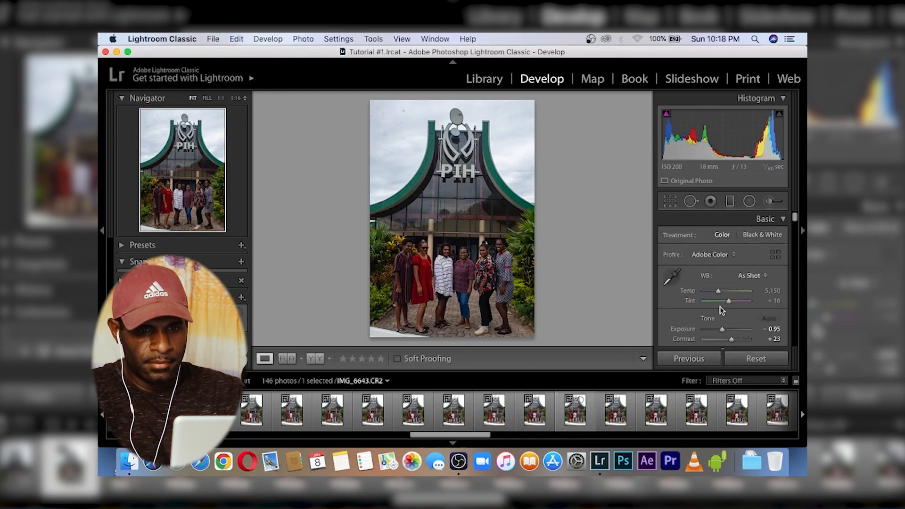
scroll(721, 308, "down", 3)
left_click_drag(733, 309, 768, 307)
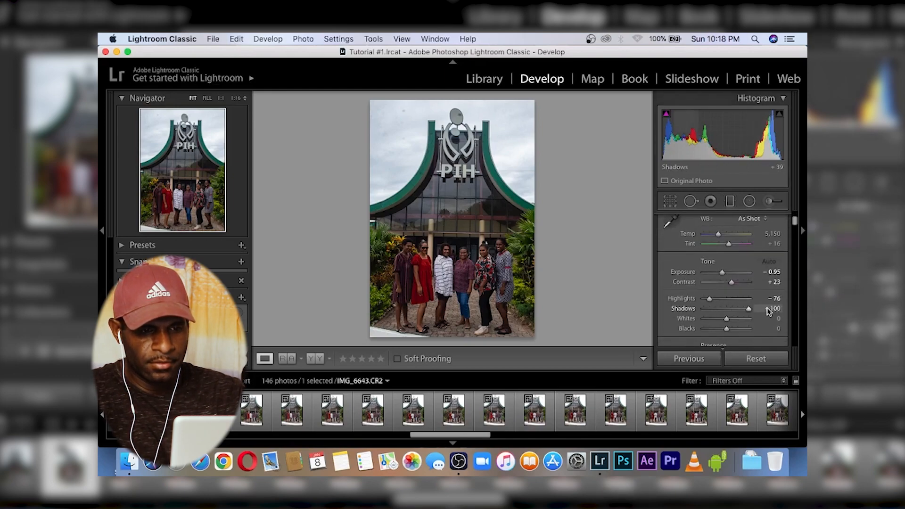
key("super+equal")
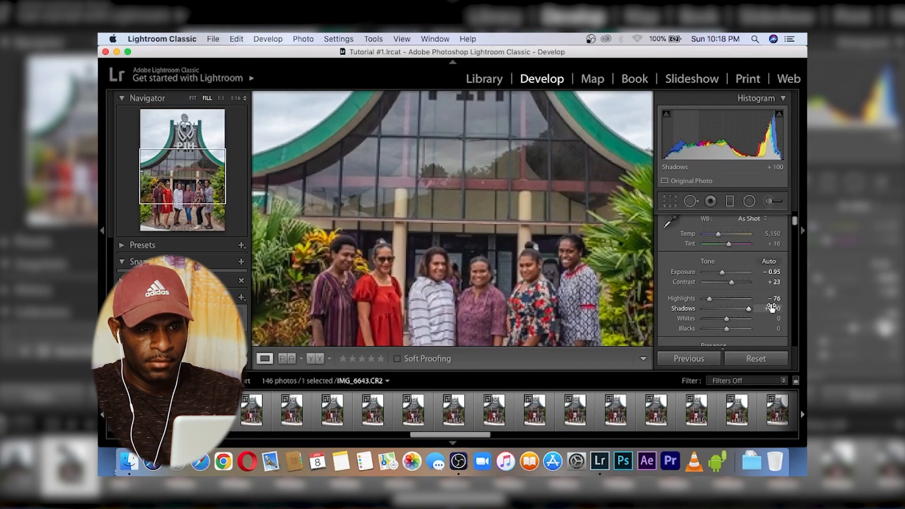
key("super+minus")
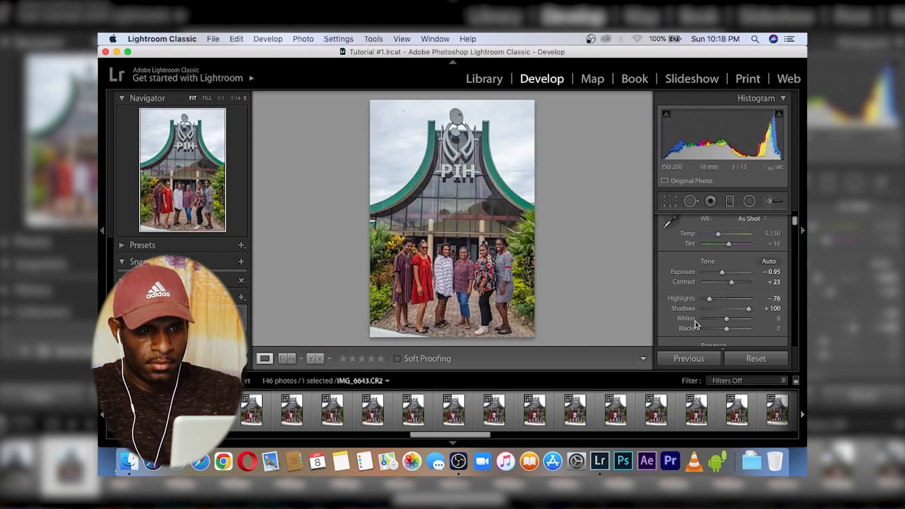
- Set both Green Hue and Yellow Hue to -100 on IMG_6643.CR2, and undo a trial Yellow Saturation of +100
scroll(695, 320, "down", 5)
scroll(695, 321, "down", 10)
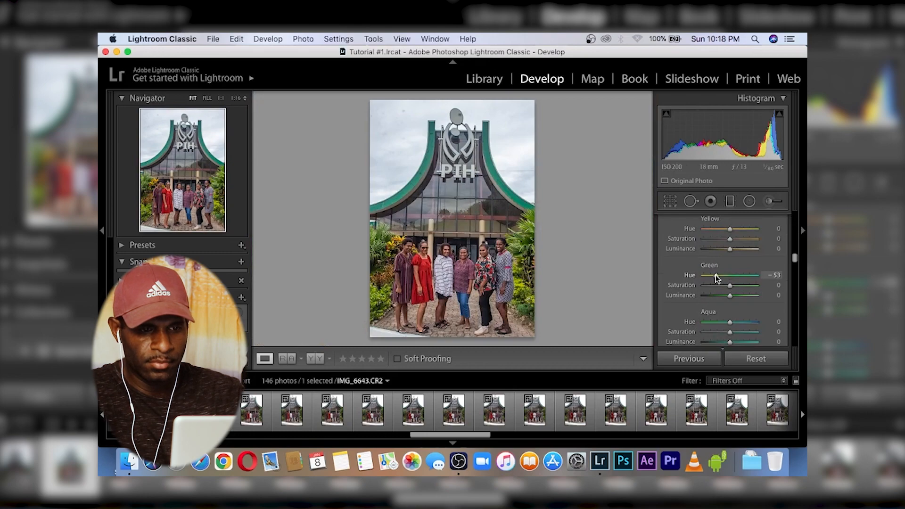
left_click_drag(729, 275, 671, 287)
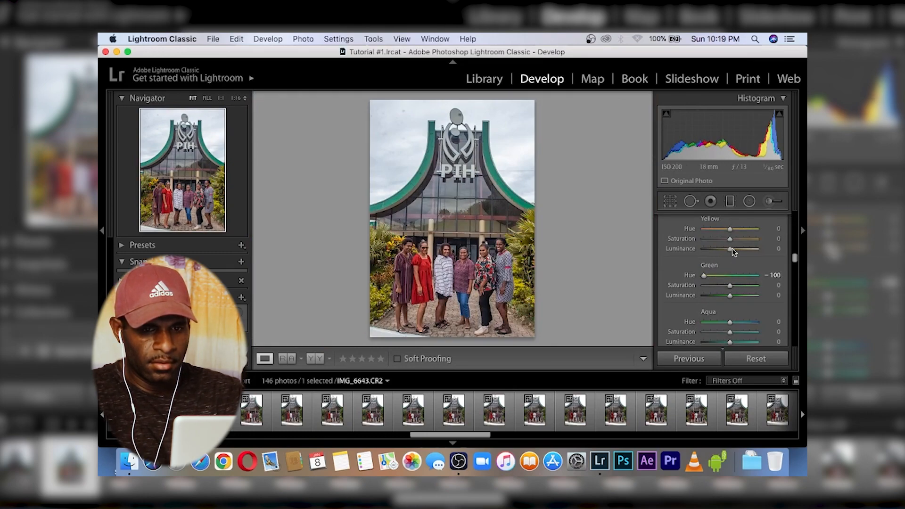
left_click_drag(730, 228, 652, 229)
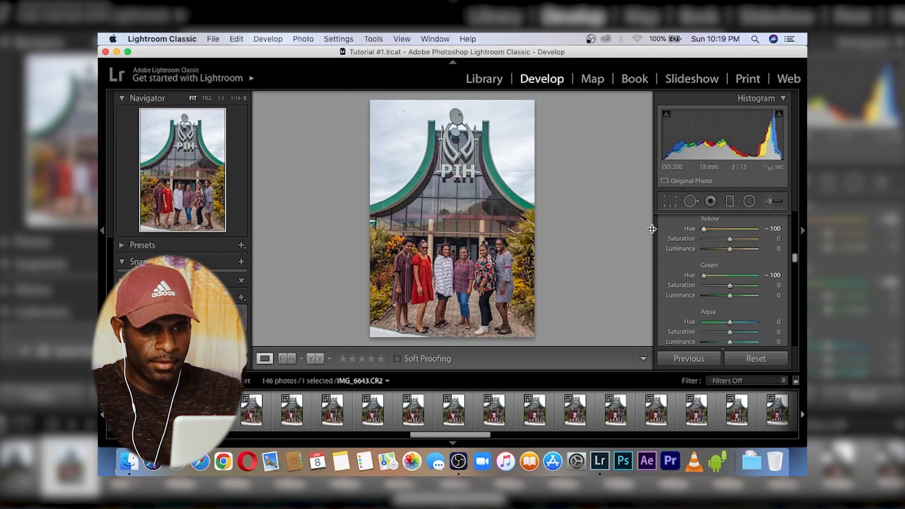
left_click_drag(729, 239, 806, 248)
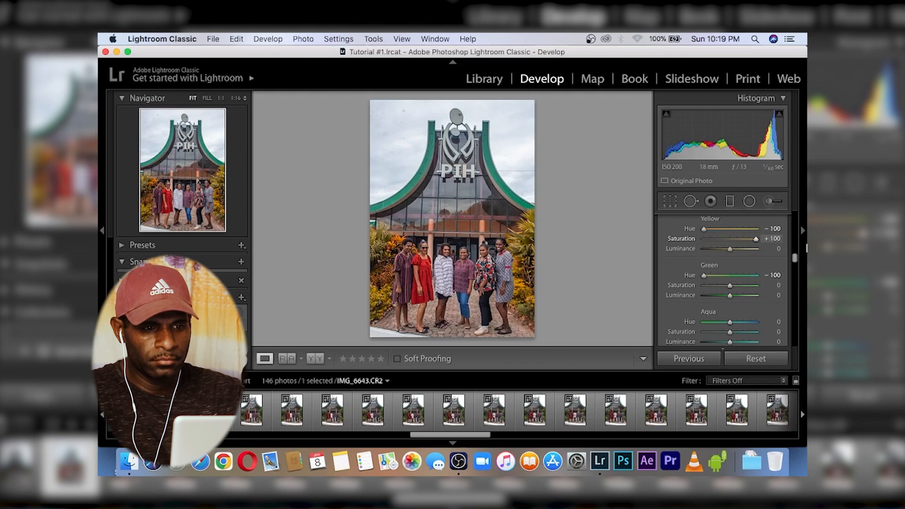
key("super+z")
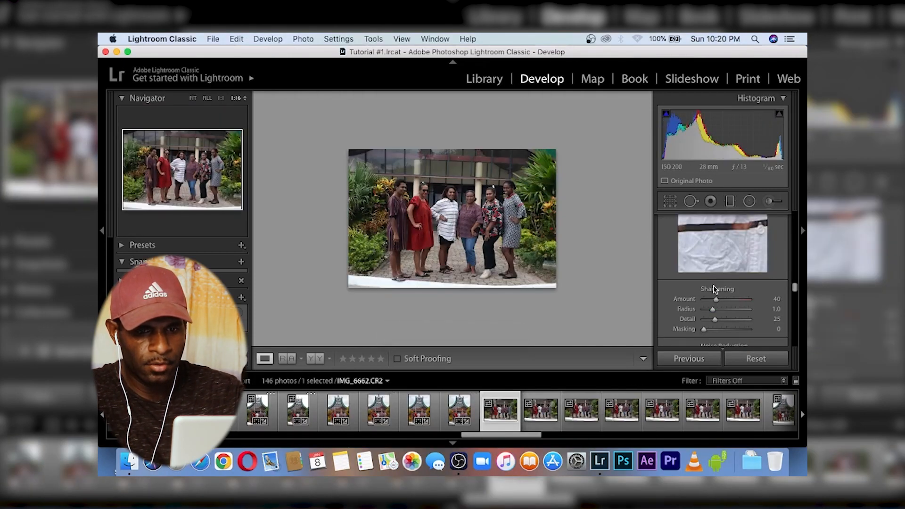
- Paste the copied develop settings onto the landscape group photo IMG_6662.CR2 and set its Exposure to 0
scroll(714, 289, "up", 15)
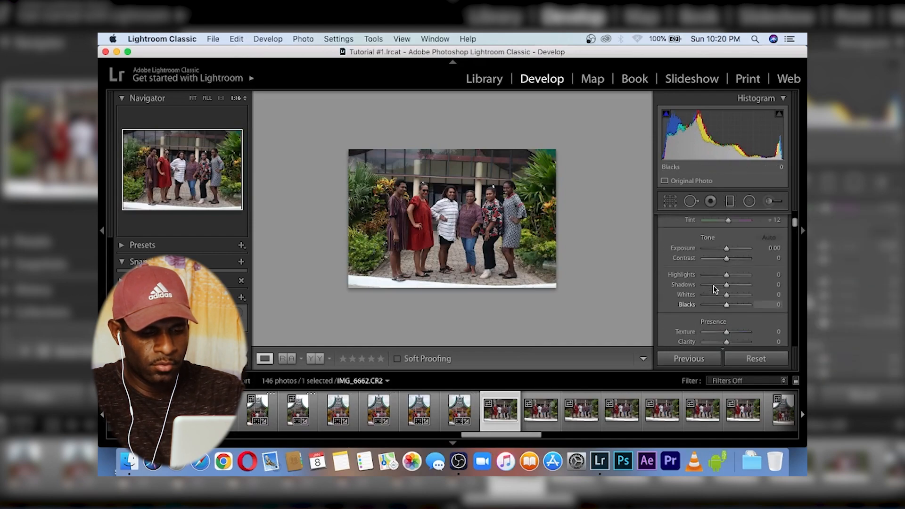
key("super+shift+v")
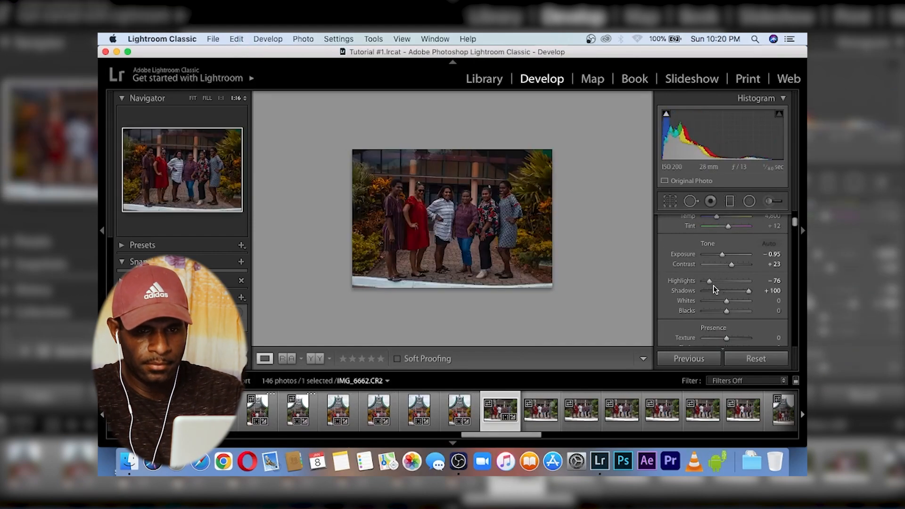
scroll(764, 261, "up", 1)
left_click(772, 266)
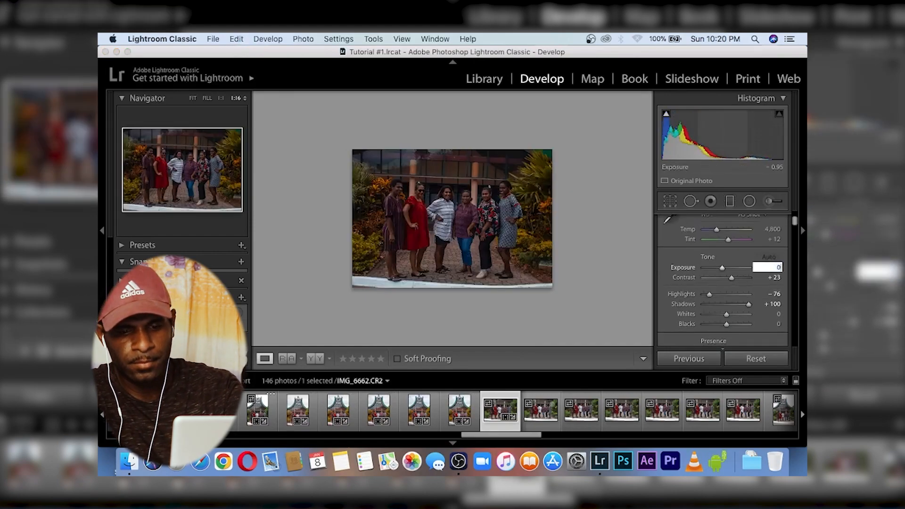
type("00")
key("Return")
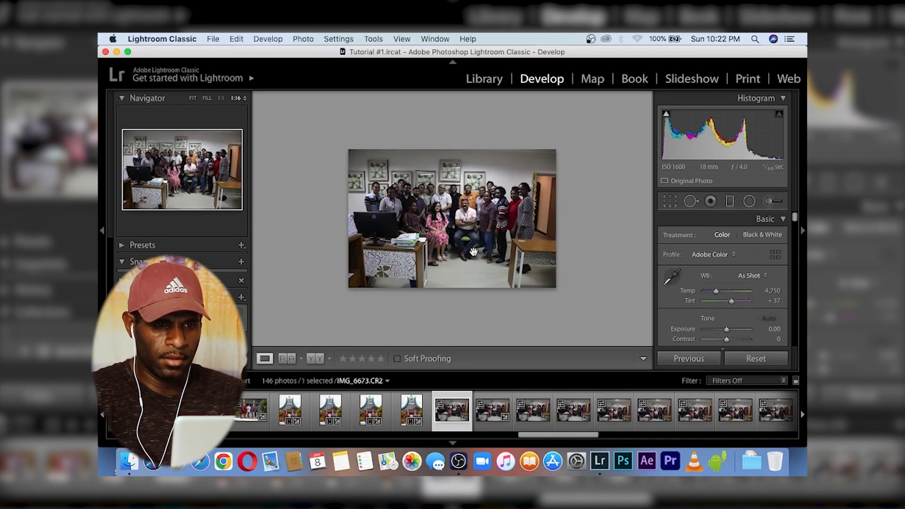
- Try a slight Exposure increase on the office group photo IMG_6673.CR2, and undo it
left_click(474, 251)
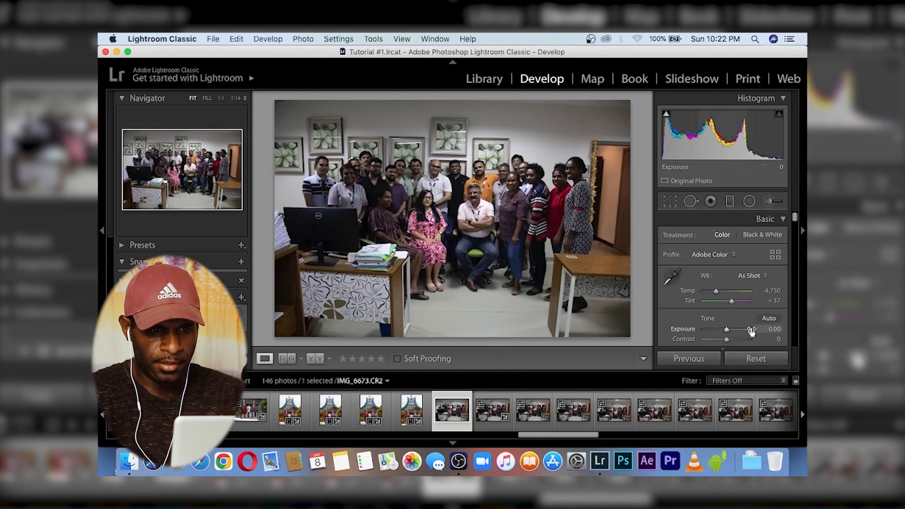
scroll(711, 318, "down", 5)
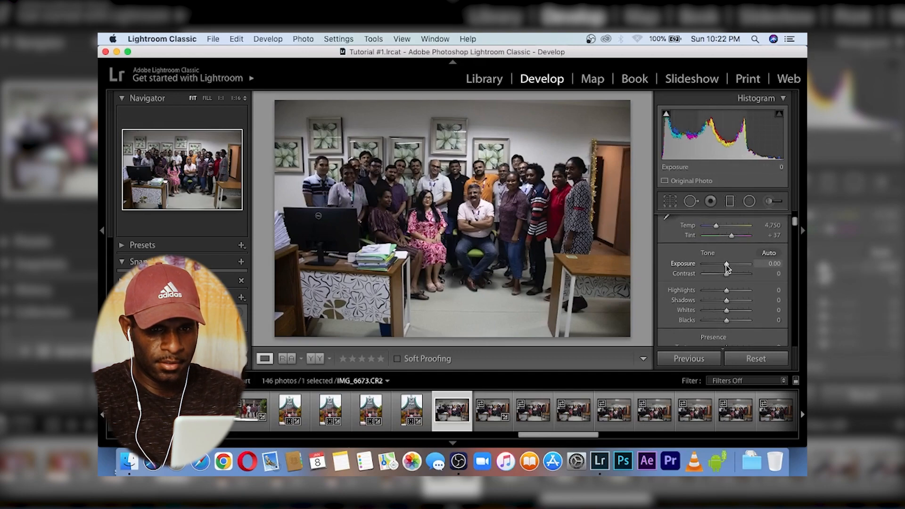
left_click_drag(728, 264, 731, 265)
key("super+z")
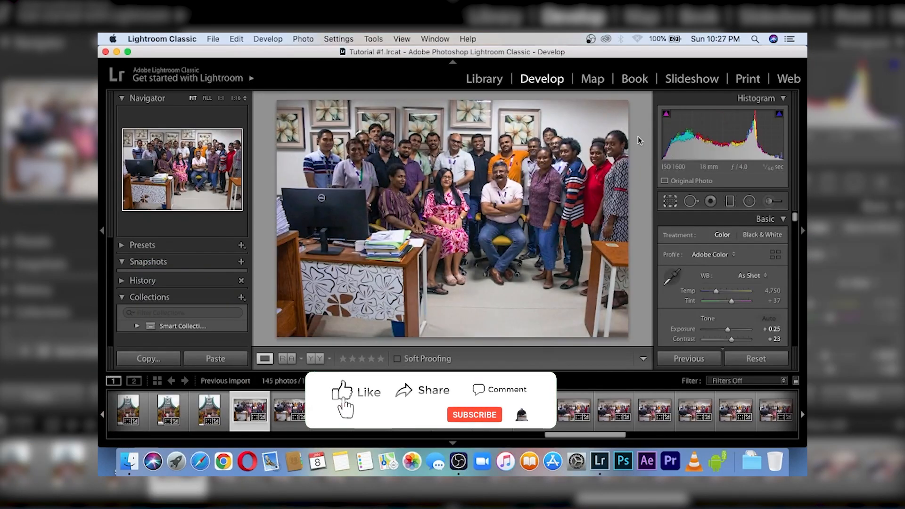
- Crop the office group photo with a custom aspect ratio and move on to the following office shots
left_click(670, 201)
key("Return")
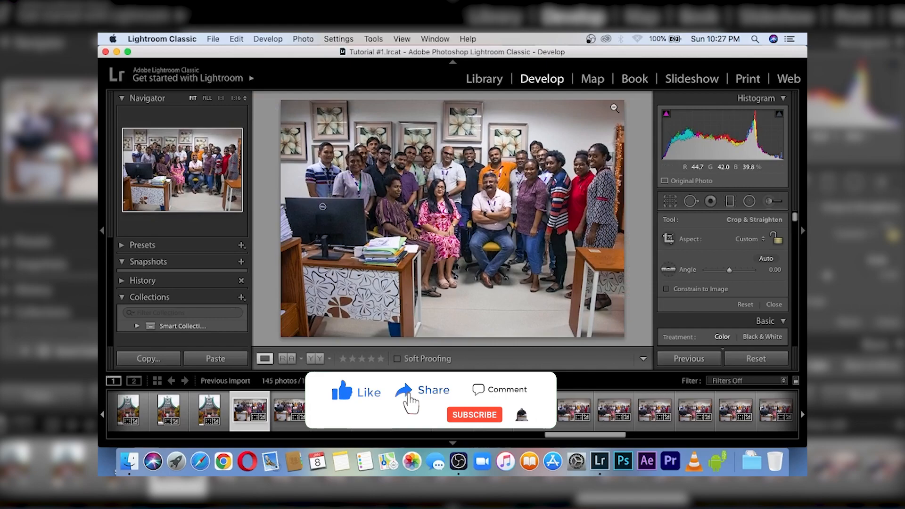
key("Right")
key("super+z")
key("Right")
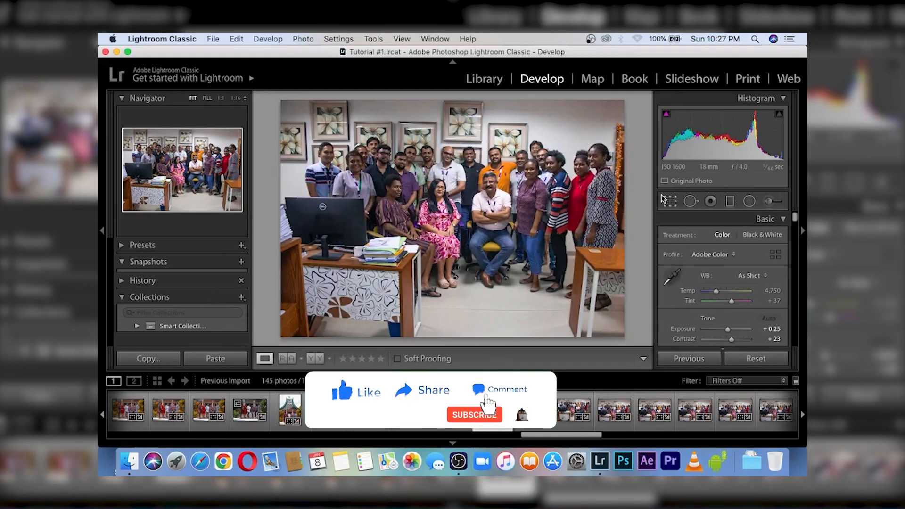
- Paste the copied develop settings onto the consecutive office group photos one after another
key("super+shift+v")
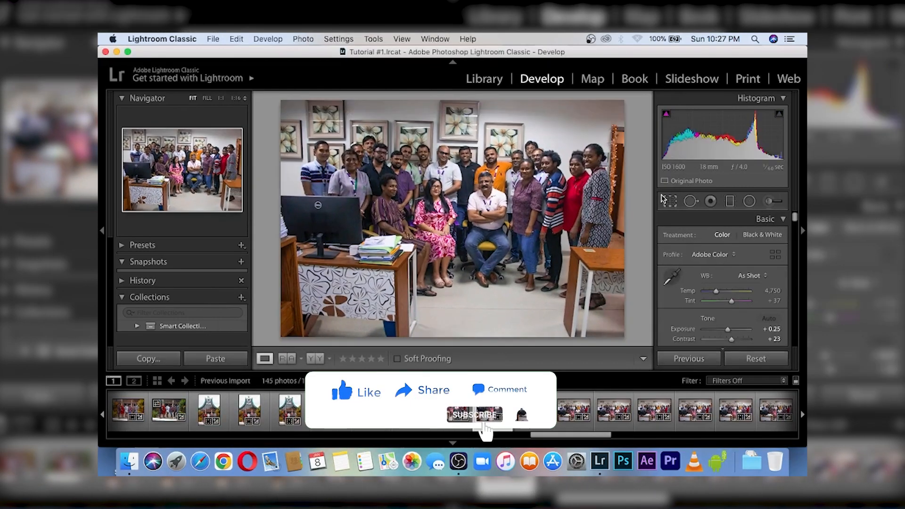
key("Right")
key("super+v")
key("Right")
key("super+v")
key("super+Right")
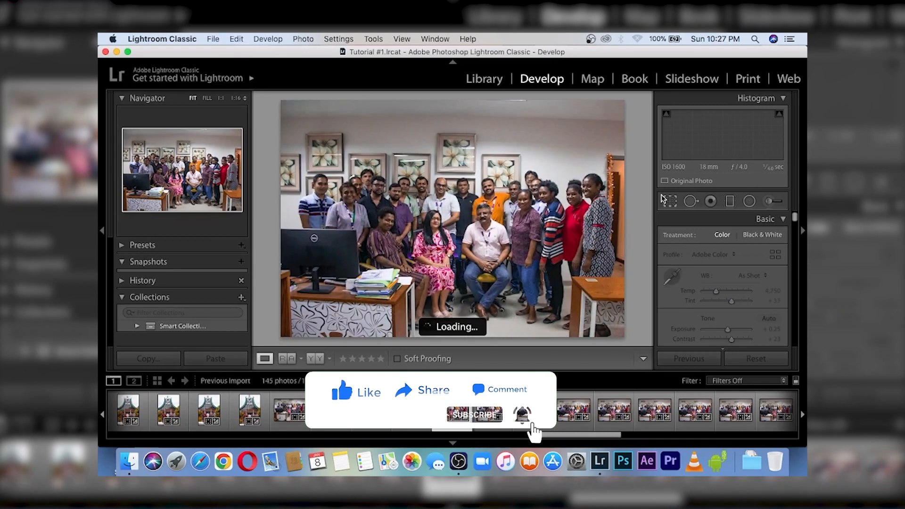
key("super+v")
key("super+Right")
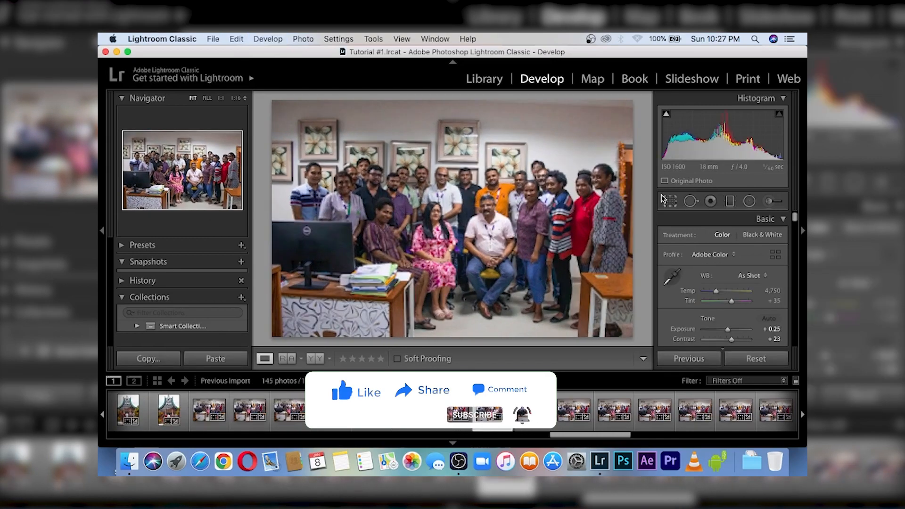
- Review the remaining office group photos up to the last one, and look back over the earlier edited photos
key("super+Right")
key("super+Right")
scroll(695, 409, "right", 5)
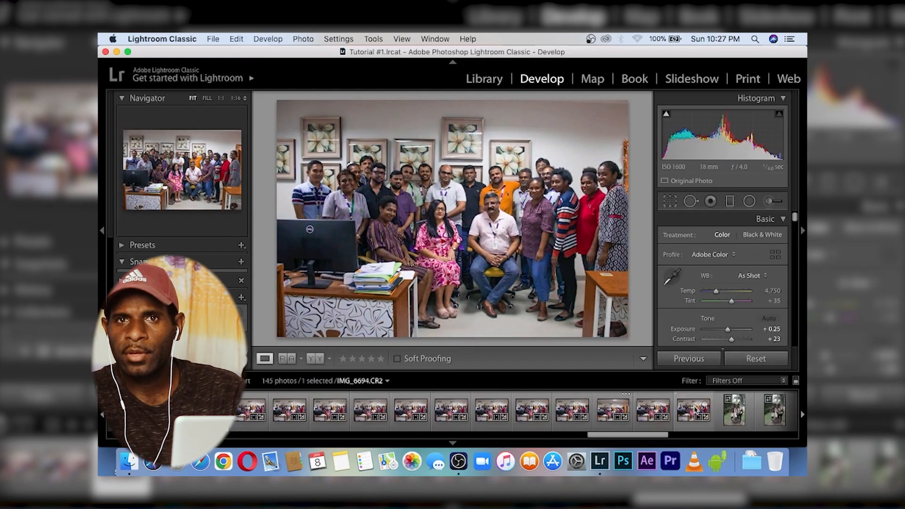
left_click(695, 409)
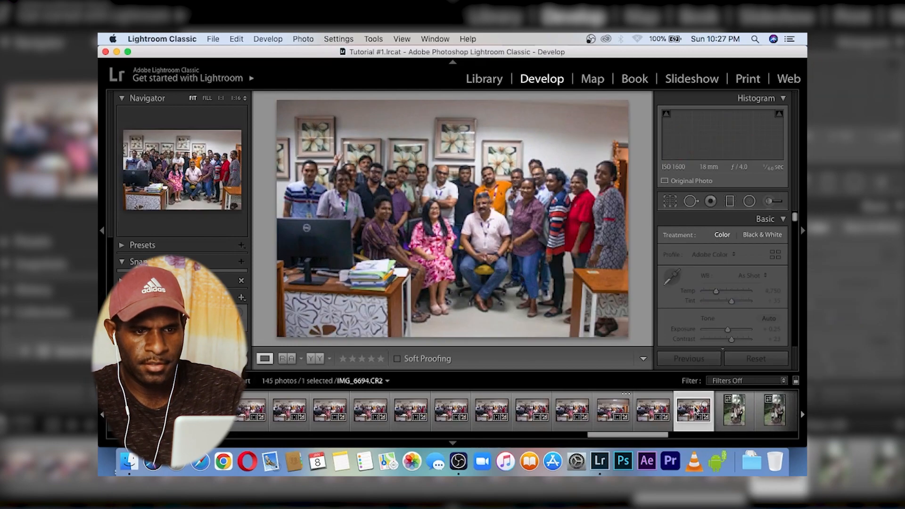
scroll(695, 409, "left", 5)
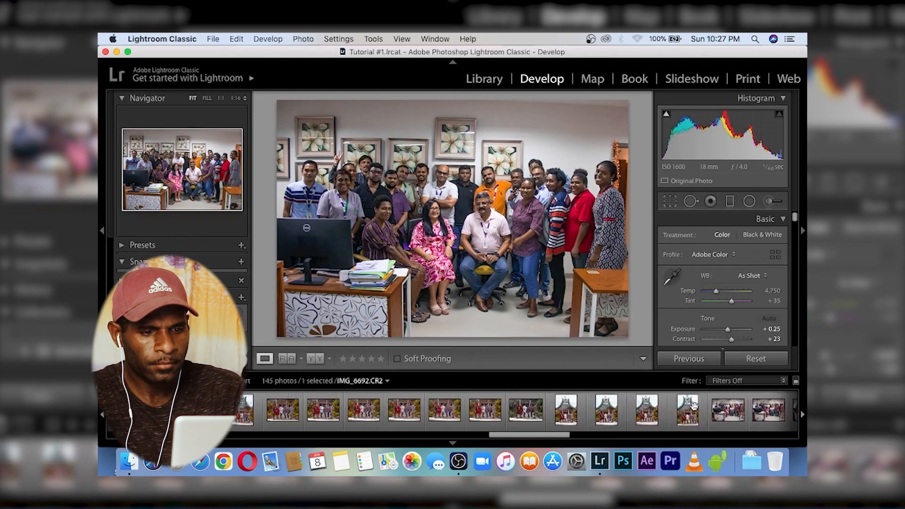
- Select the whole run of edited photos from the start of the filmstrip through the last office group photo, and check the selection
scroll(694, 409, "left", 10)
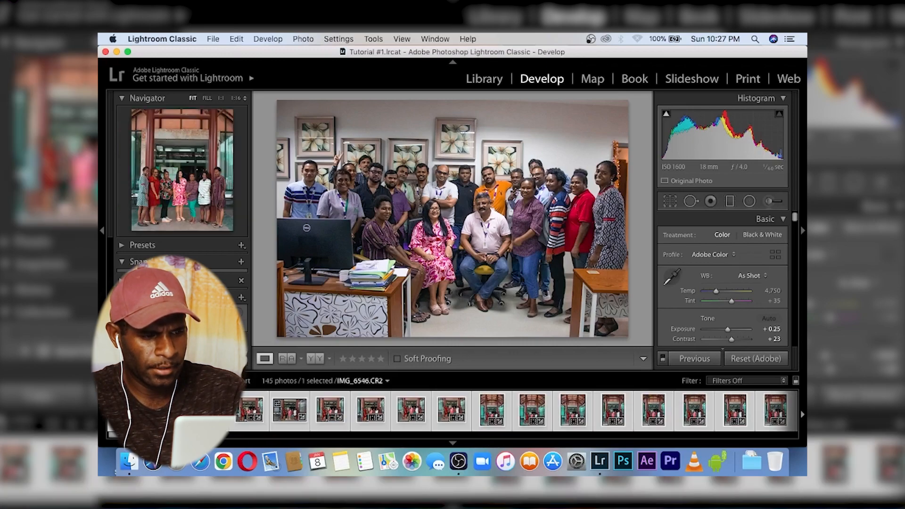
left_click(245, 414, "shift")
scroll(245, 414, "right", 5)
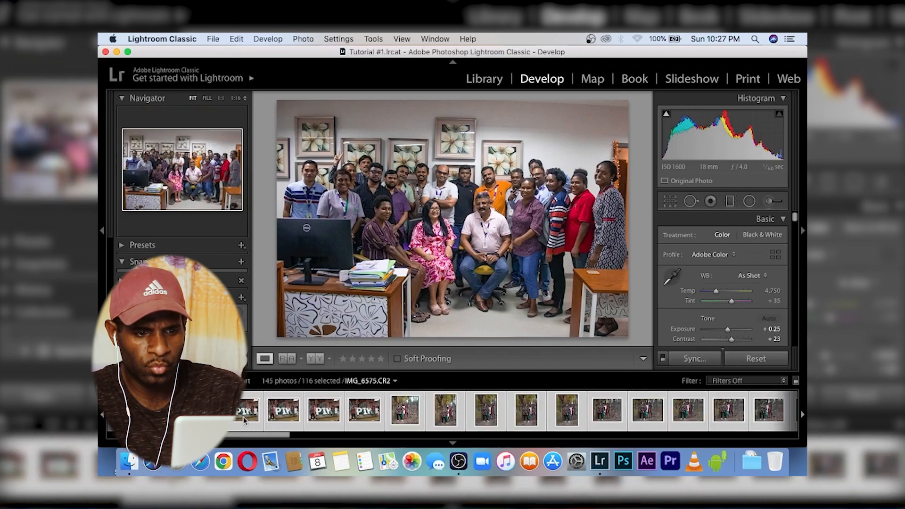
scroll(244, 419, "right", 5)
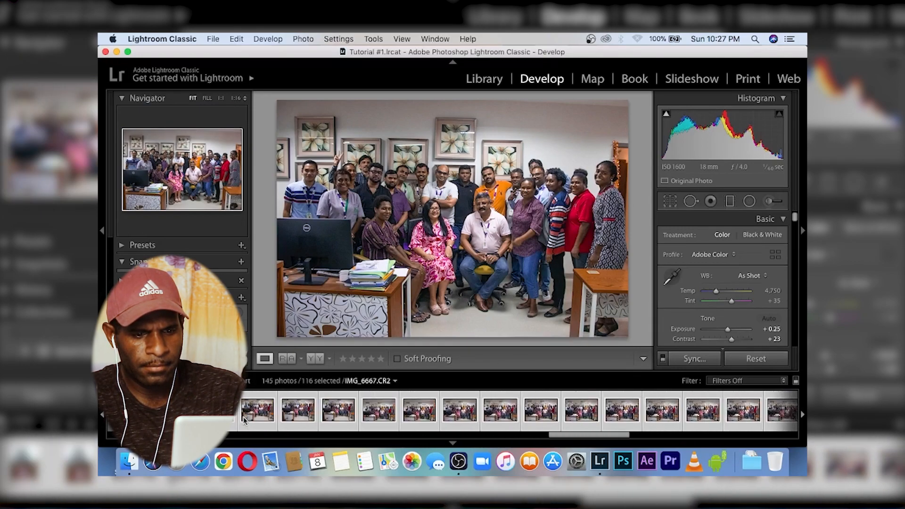
scroll(243, 420, "right", 3)
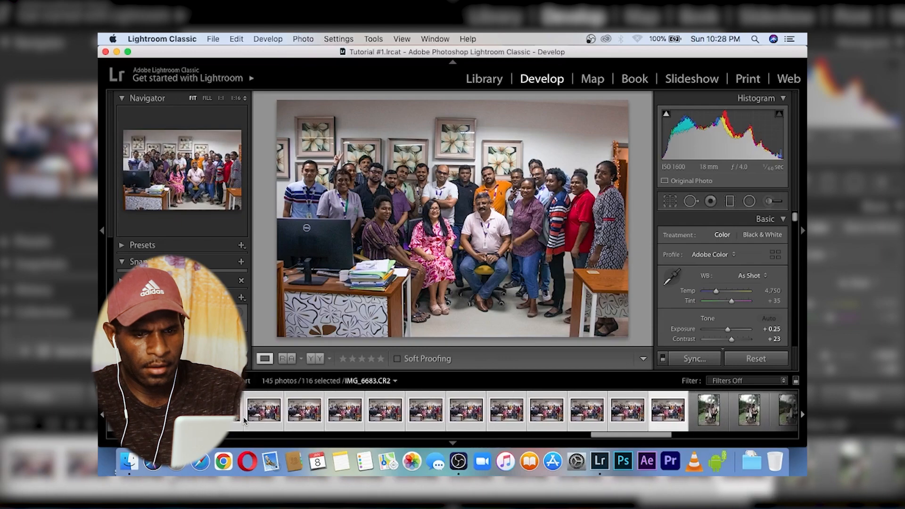
scroll(243, 420, "left", 1)
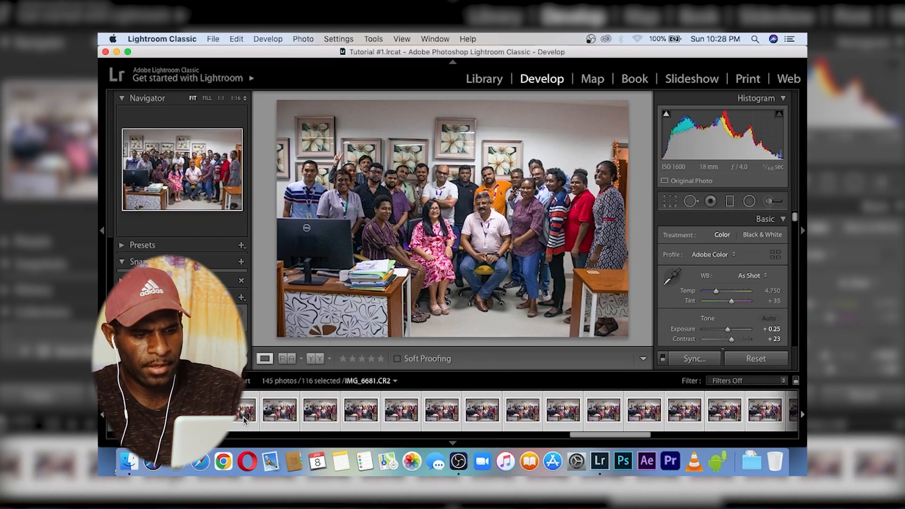
- Start exporting the selected photos and browse to the PIH Photo Shoot folder on the DATA drive for the destination
key("super+shift+e")
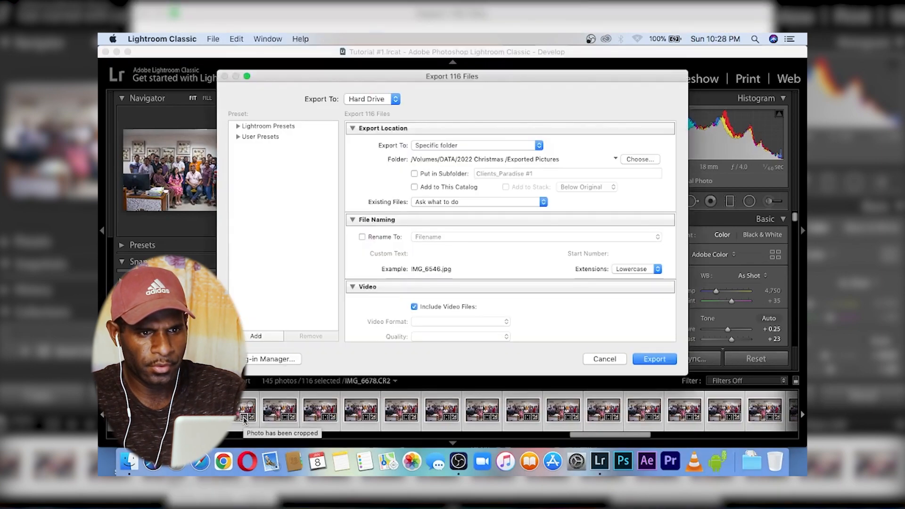
left_click(637, 160)
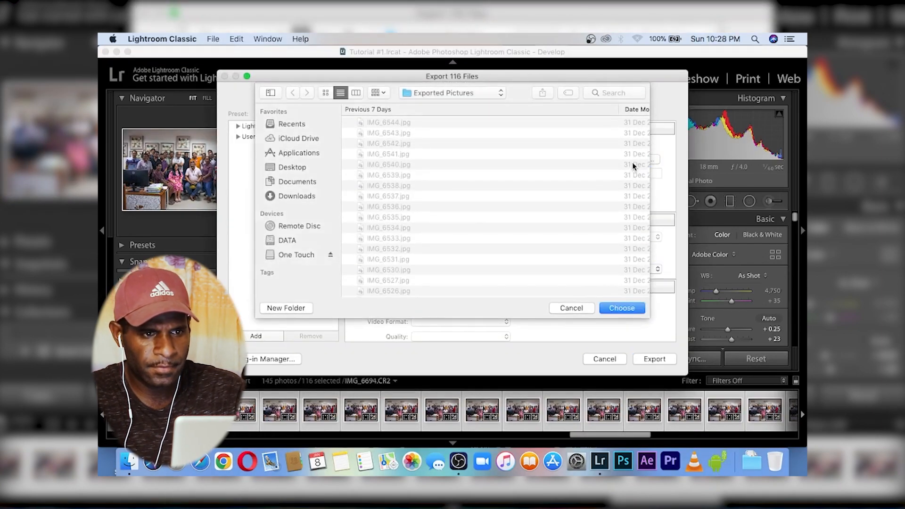
left_click(293, 240)
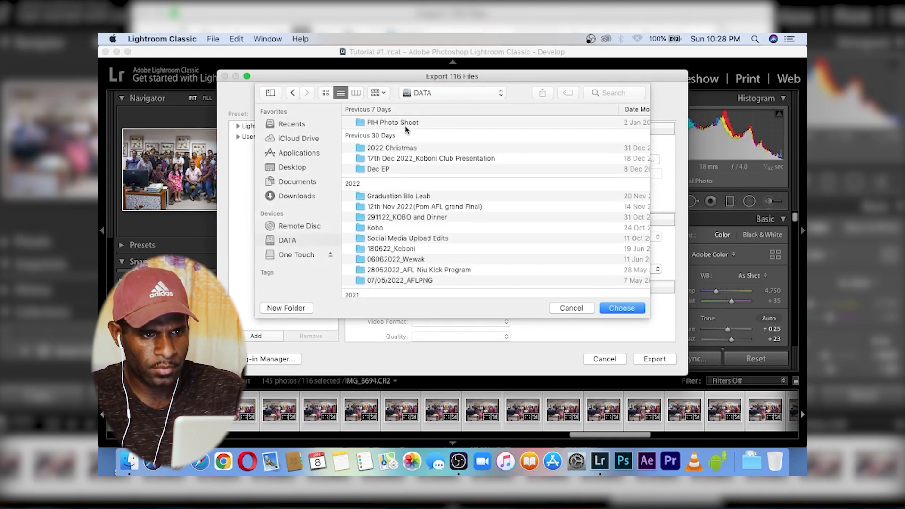
left_click(405, 130)
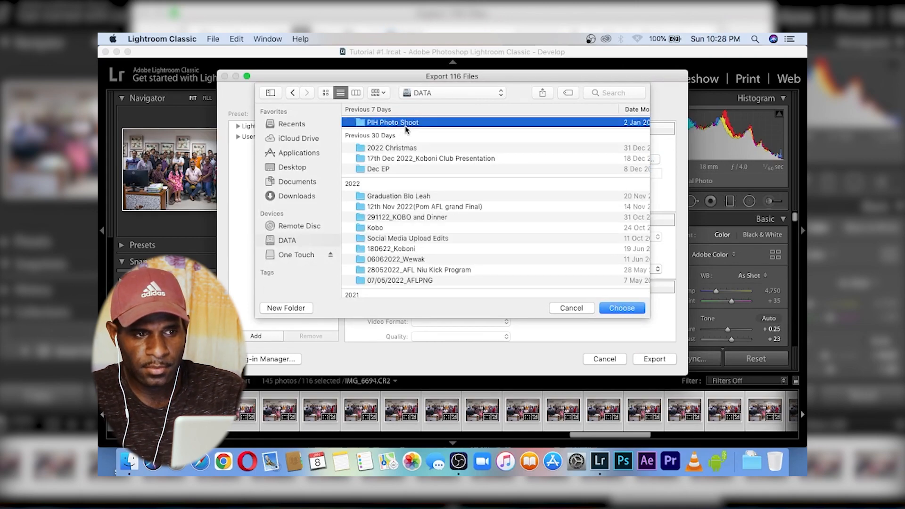
double_click(405, 123)
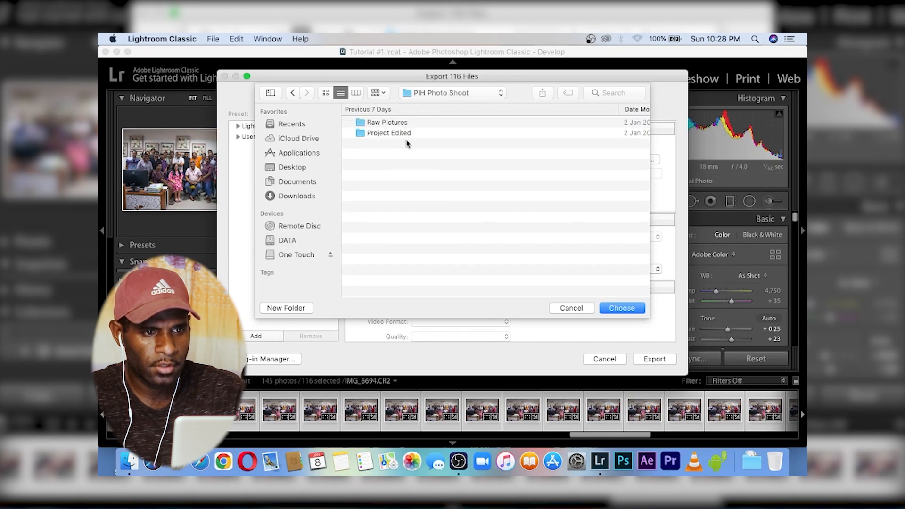
- Create a new folder named Exported Pictures inside PIH Photo Shoot and choose it as the export folder
left_click(294, 309)
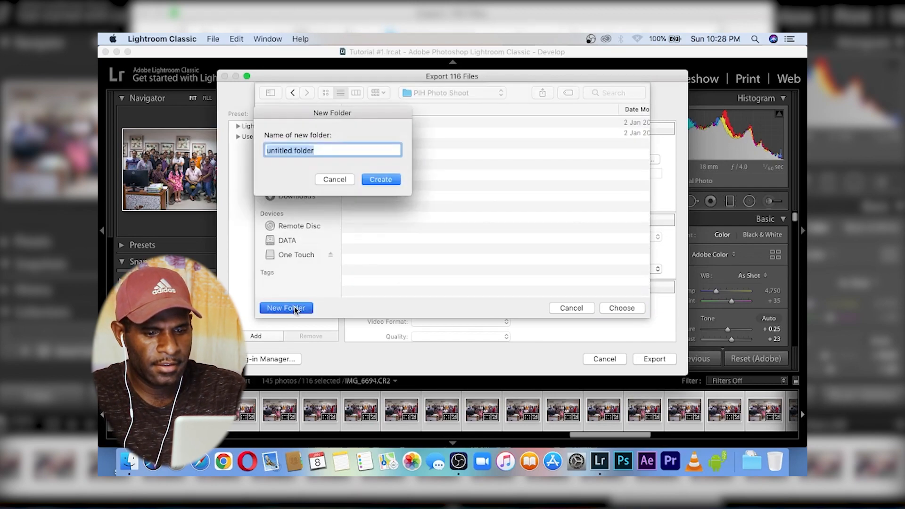
type("Expor")
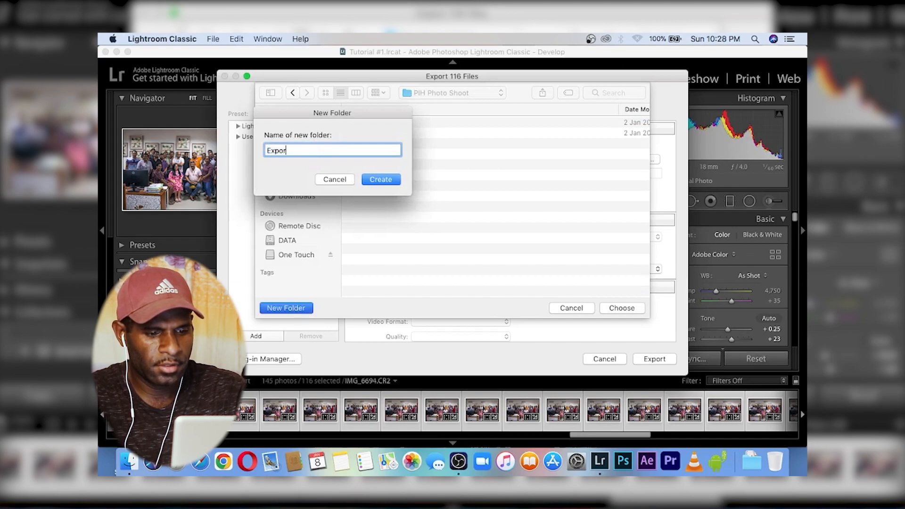
type("ted Pictures")
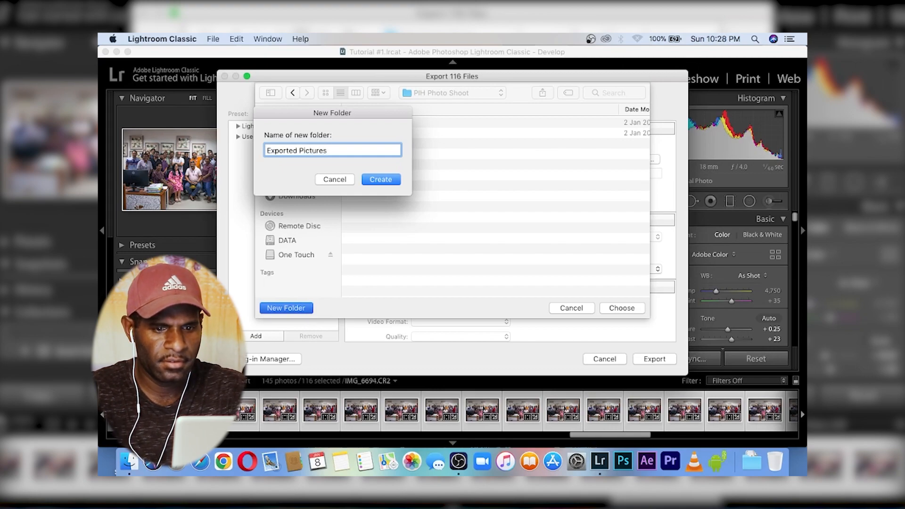
key("Return")
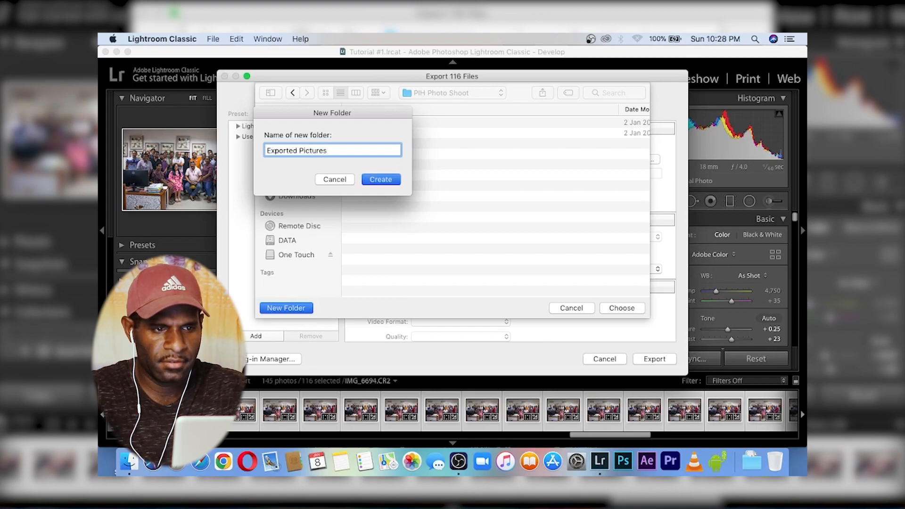
key("Return")
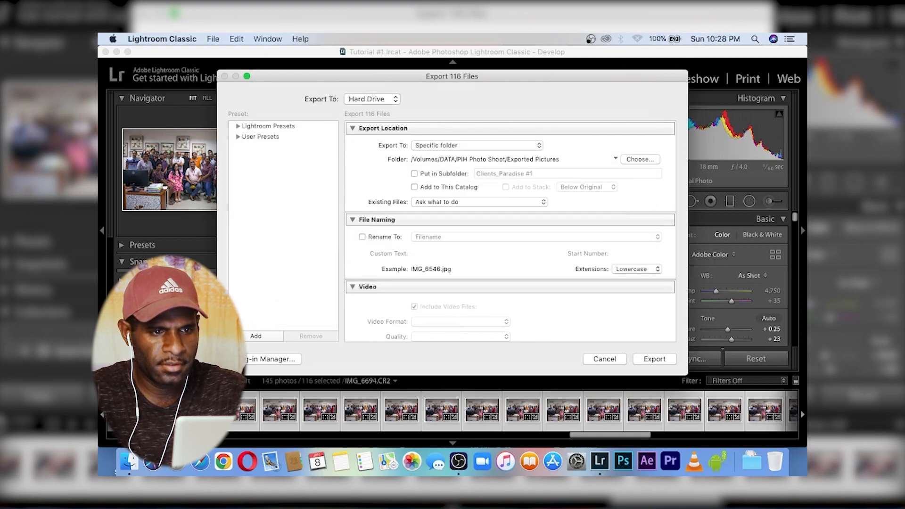
- Enable the JDJ CinemaPhoto #25 watermark in the export settings and run the export
scroll(502, 311, "down", 10)
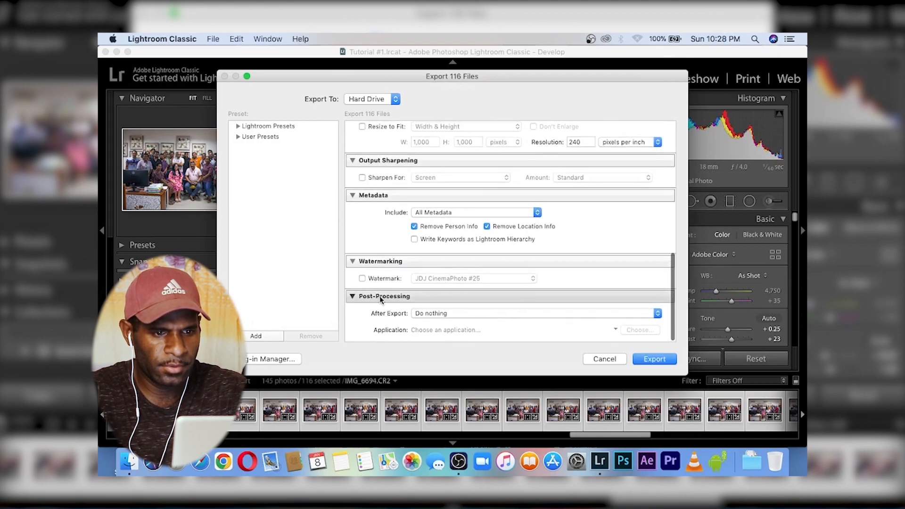
left_click(362, 278)
left_click(362, 278)
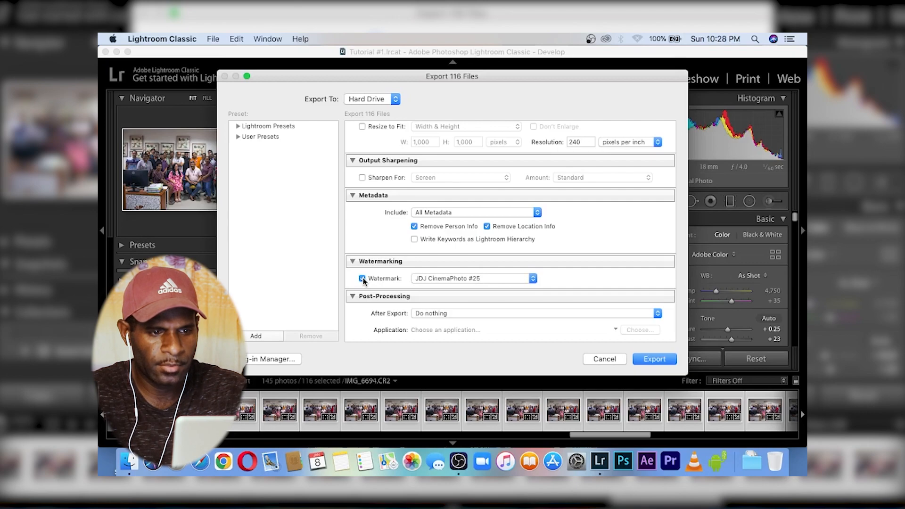
left_click(654, 359)
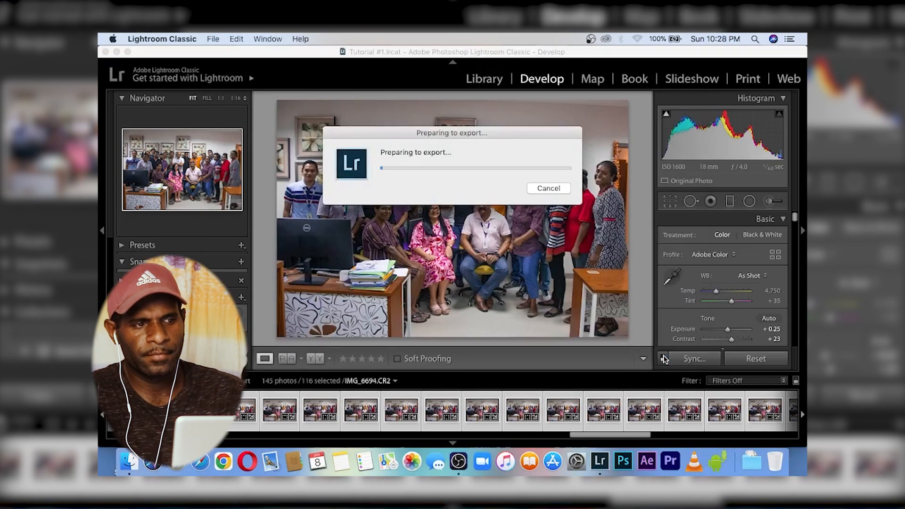